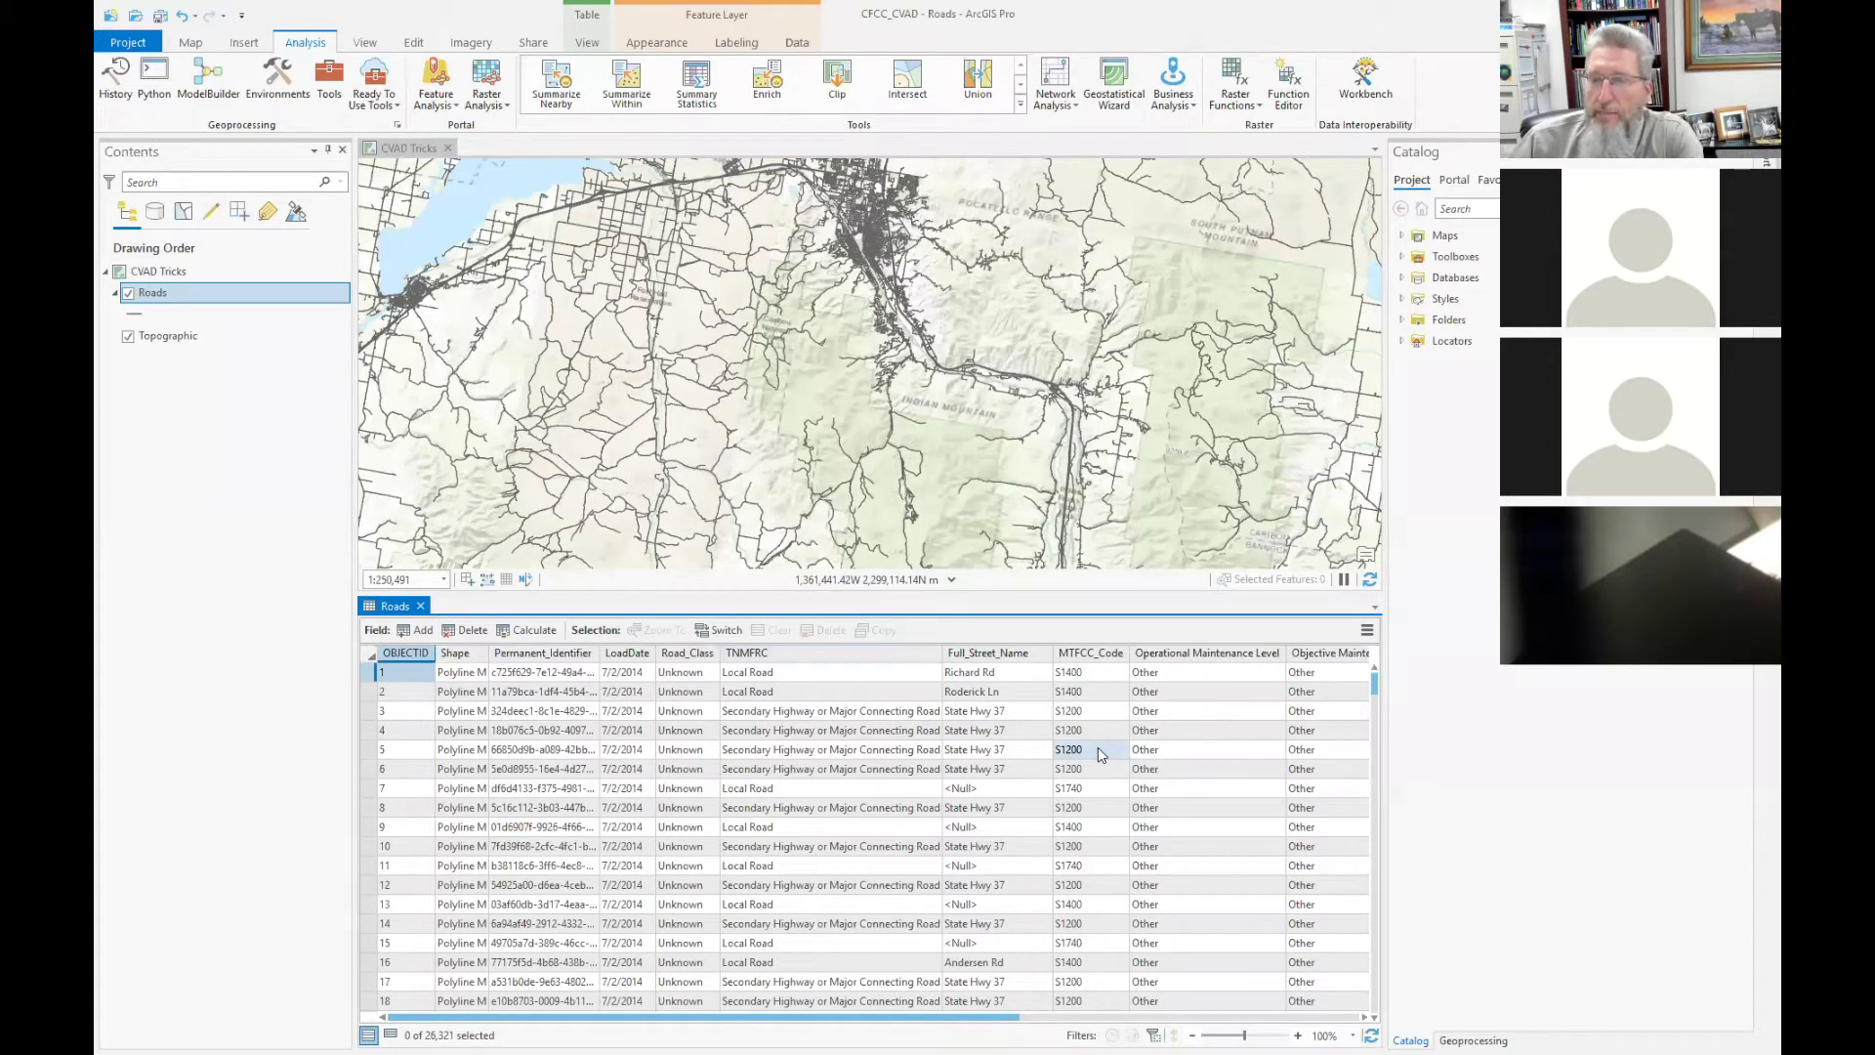
Switch to the web browser and open the 2019 MAF/TIGER Feature Class Code Definitions PDF from the Census Bureau page in the mtfcc search results.
mouse_move(1086, 661)
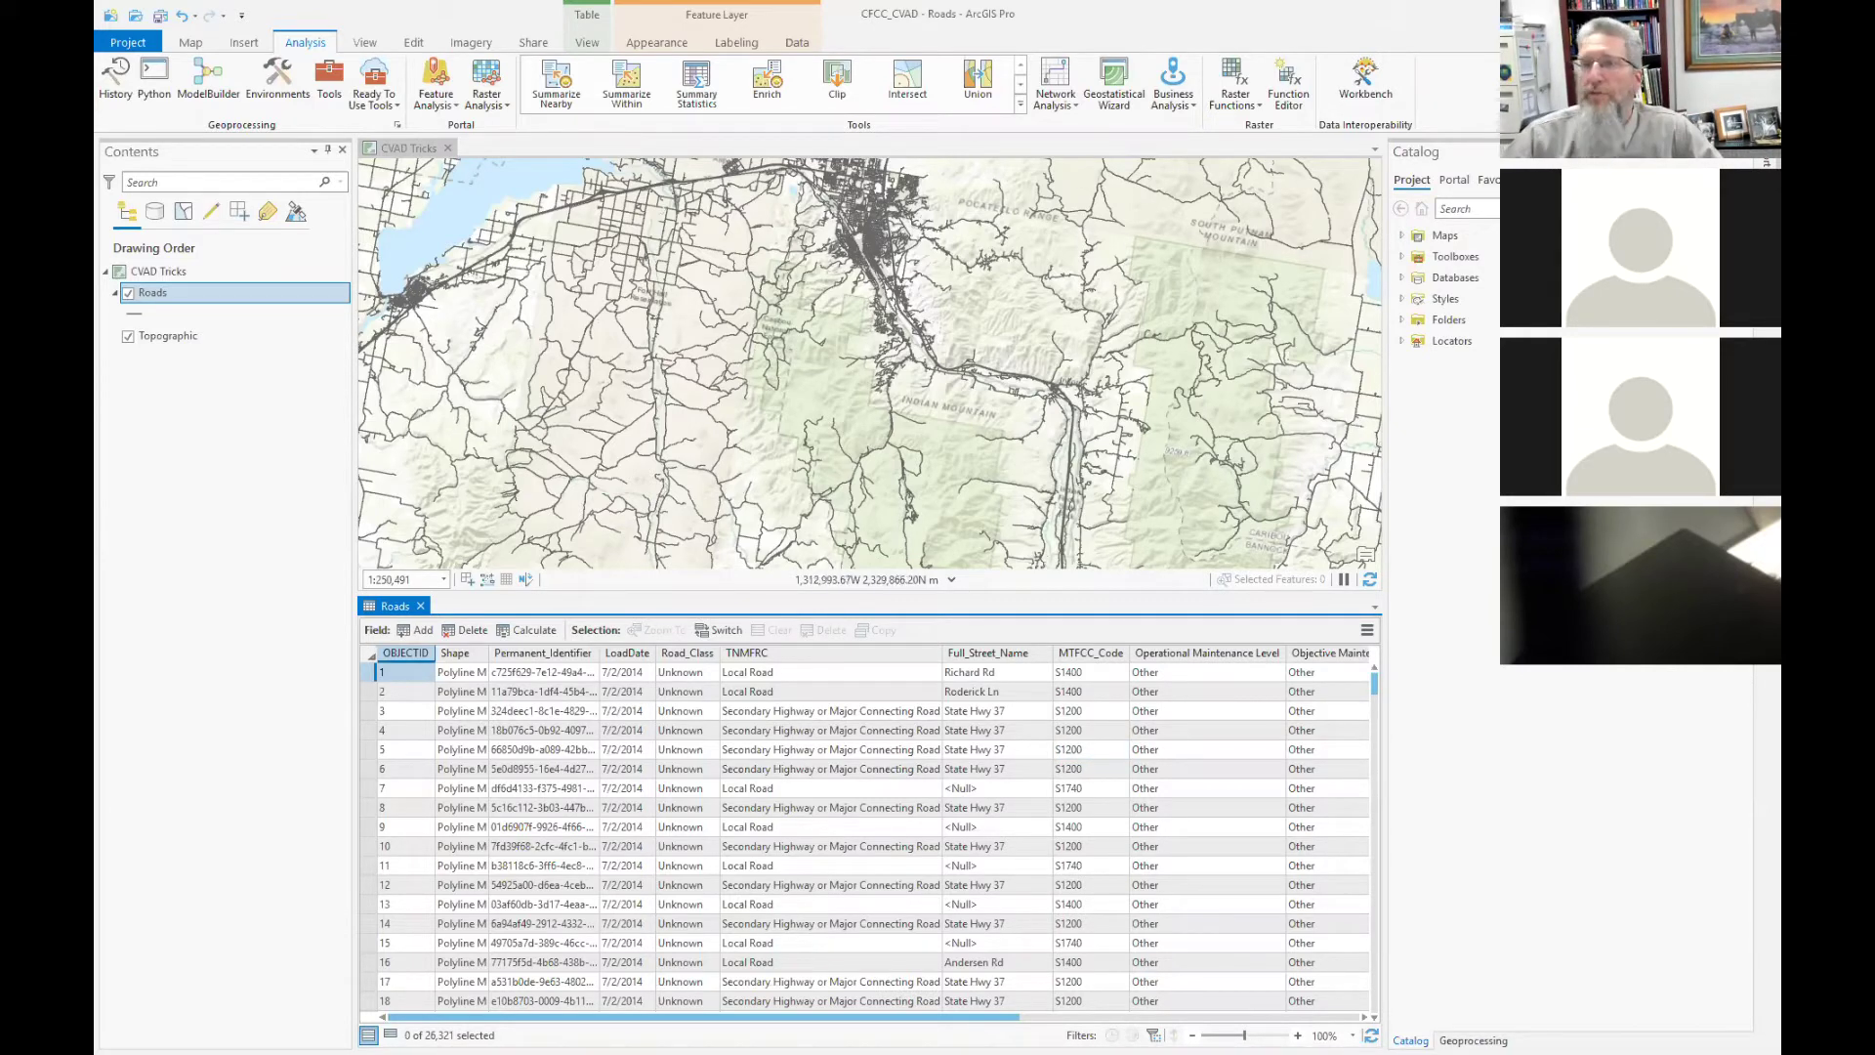
key(alt+Tab)
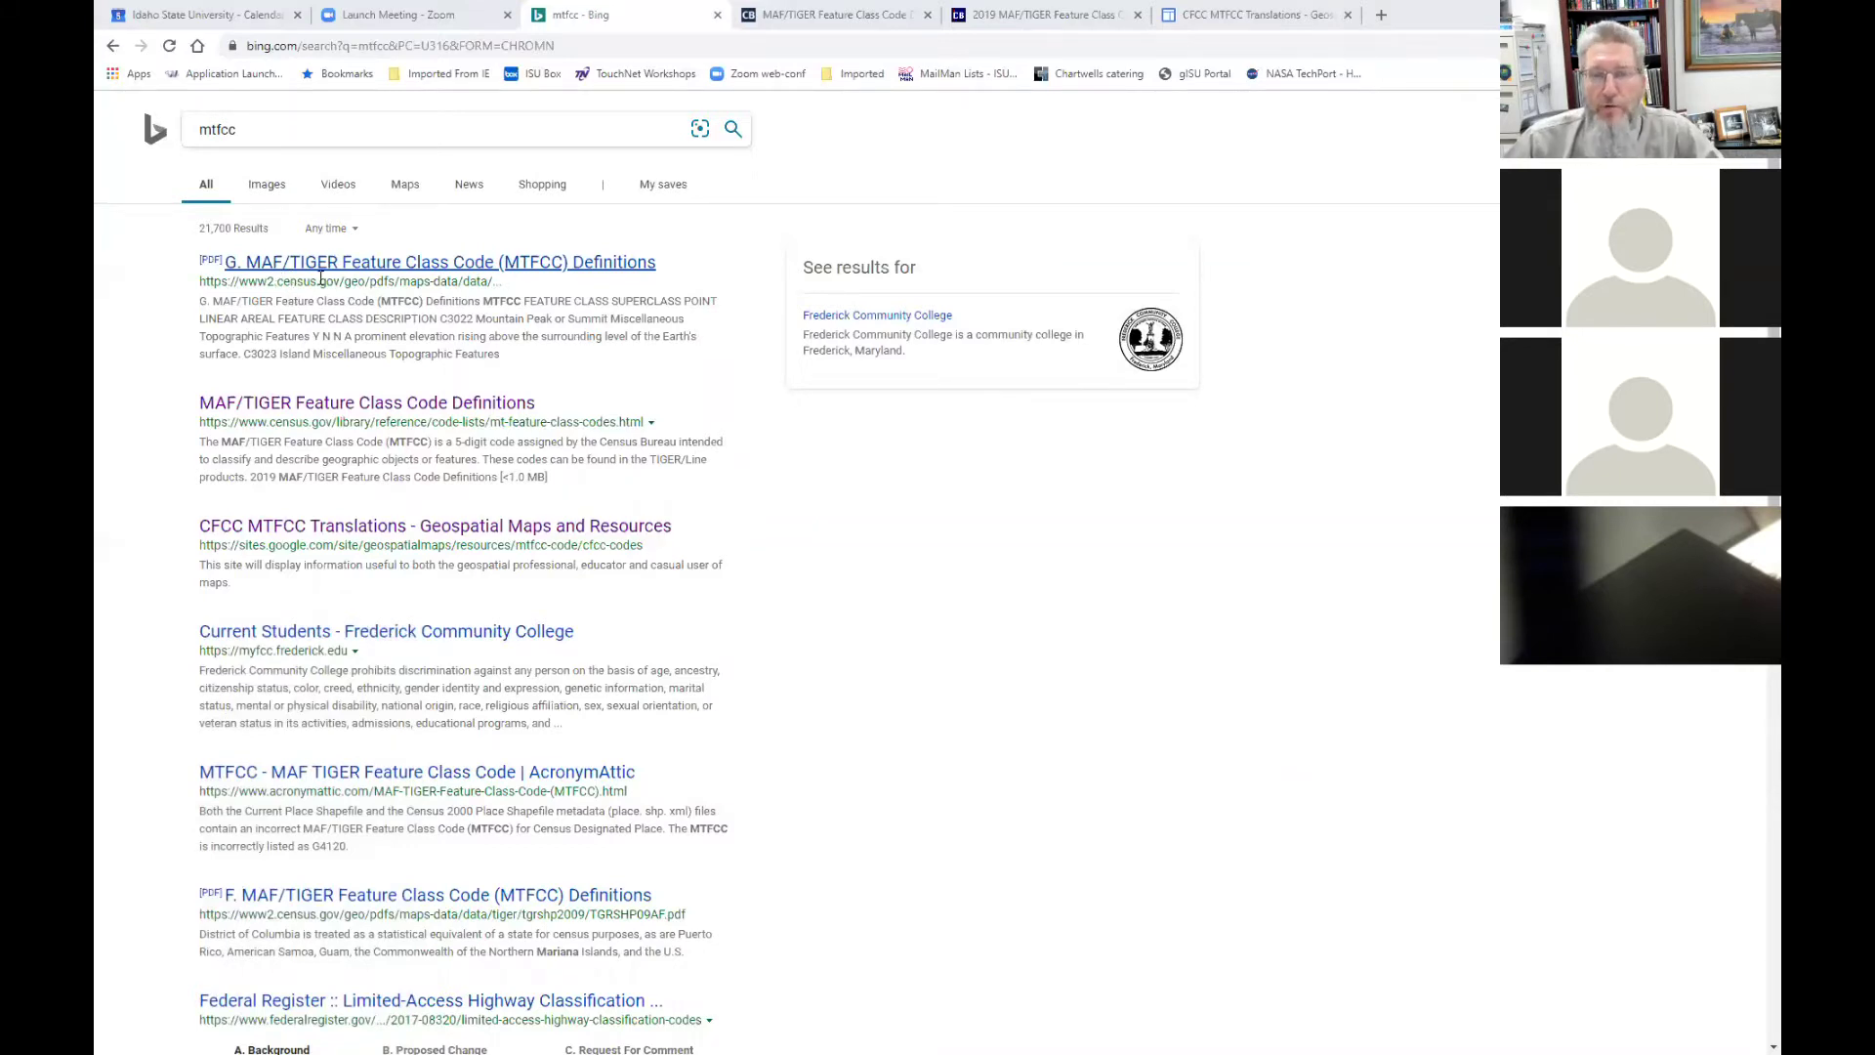
click(279, 404)
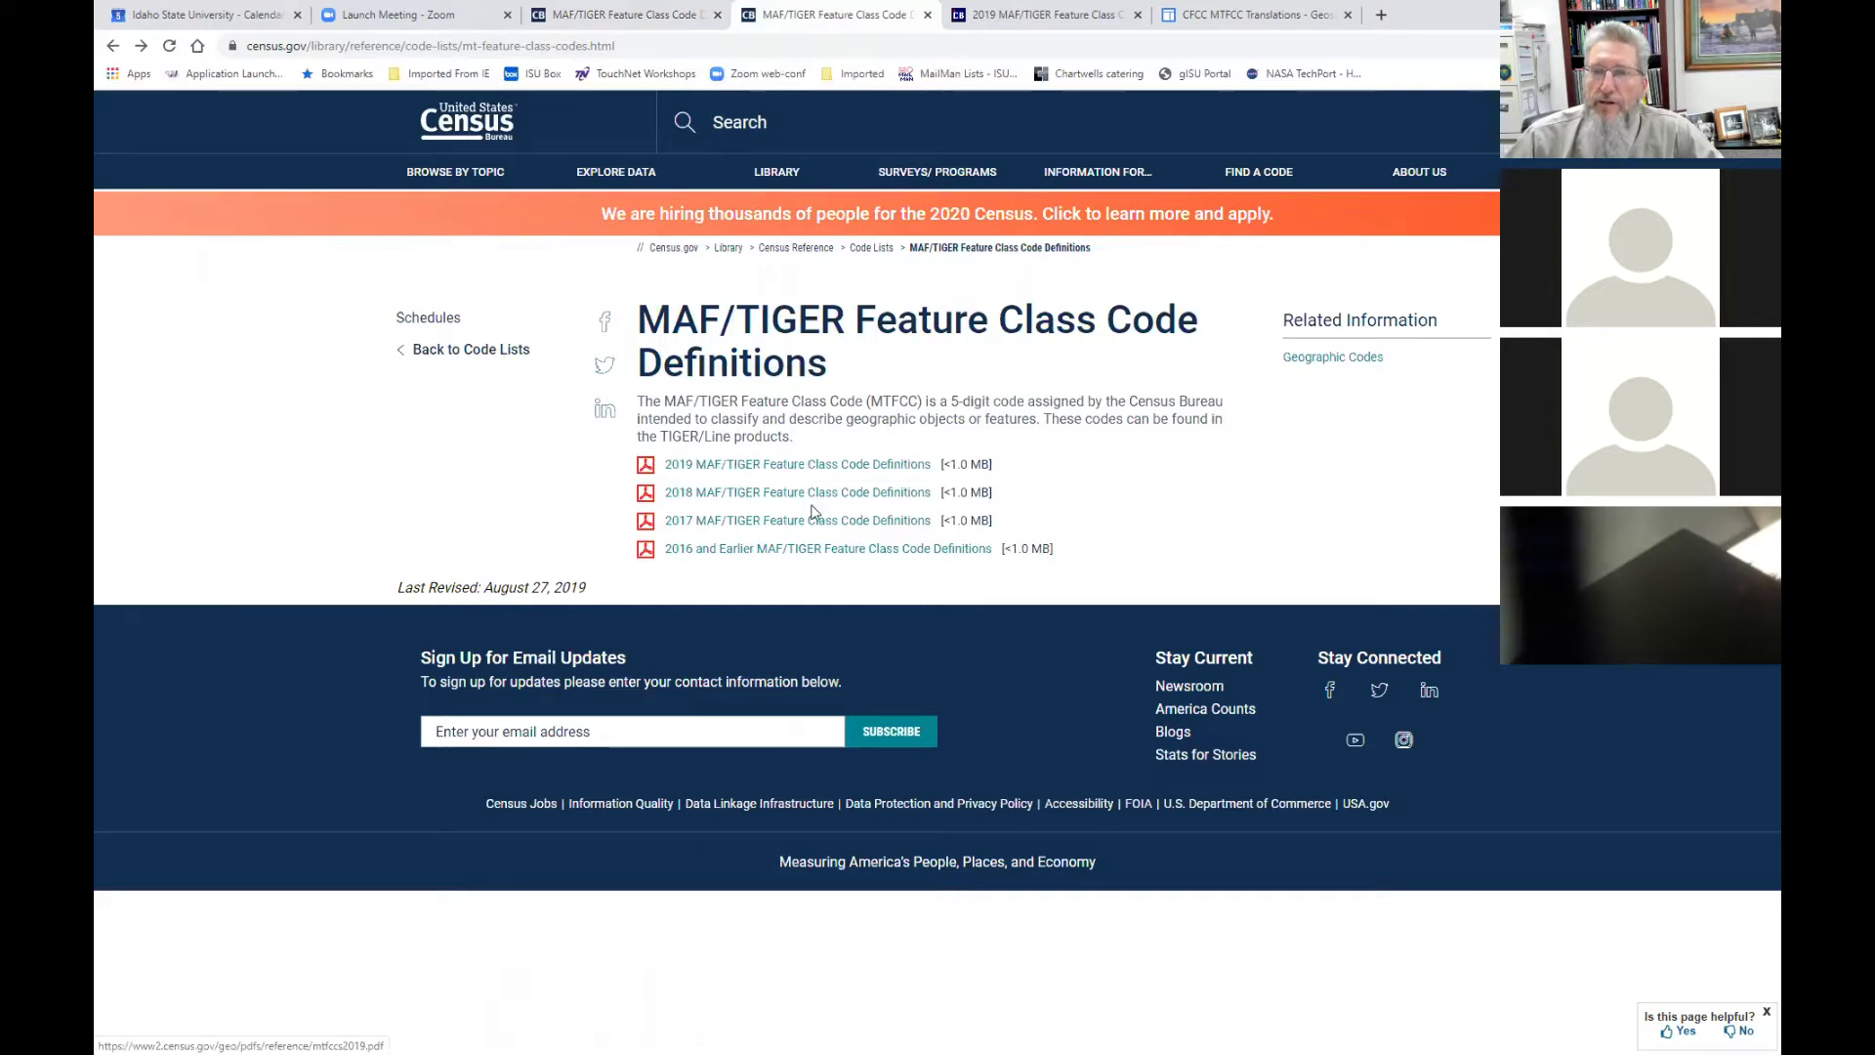
click(767, 466)
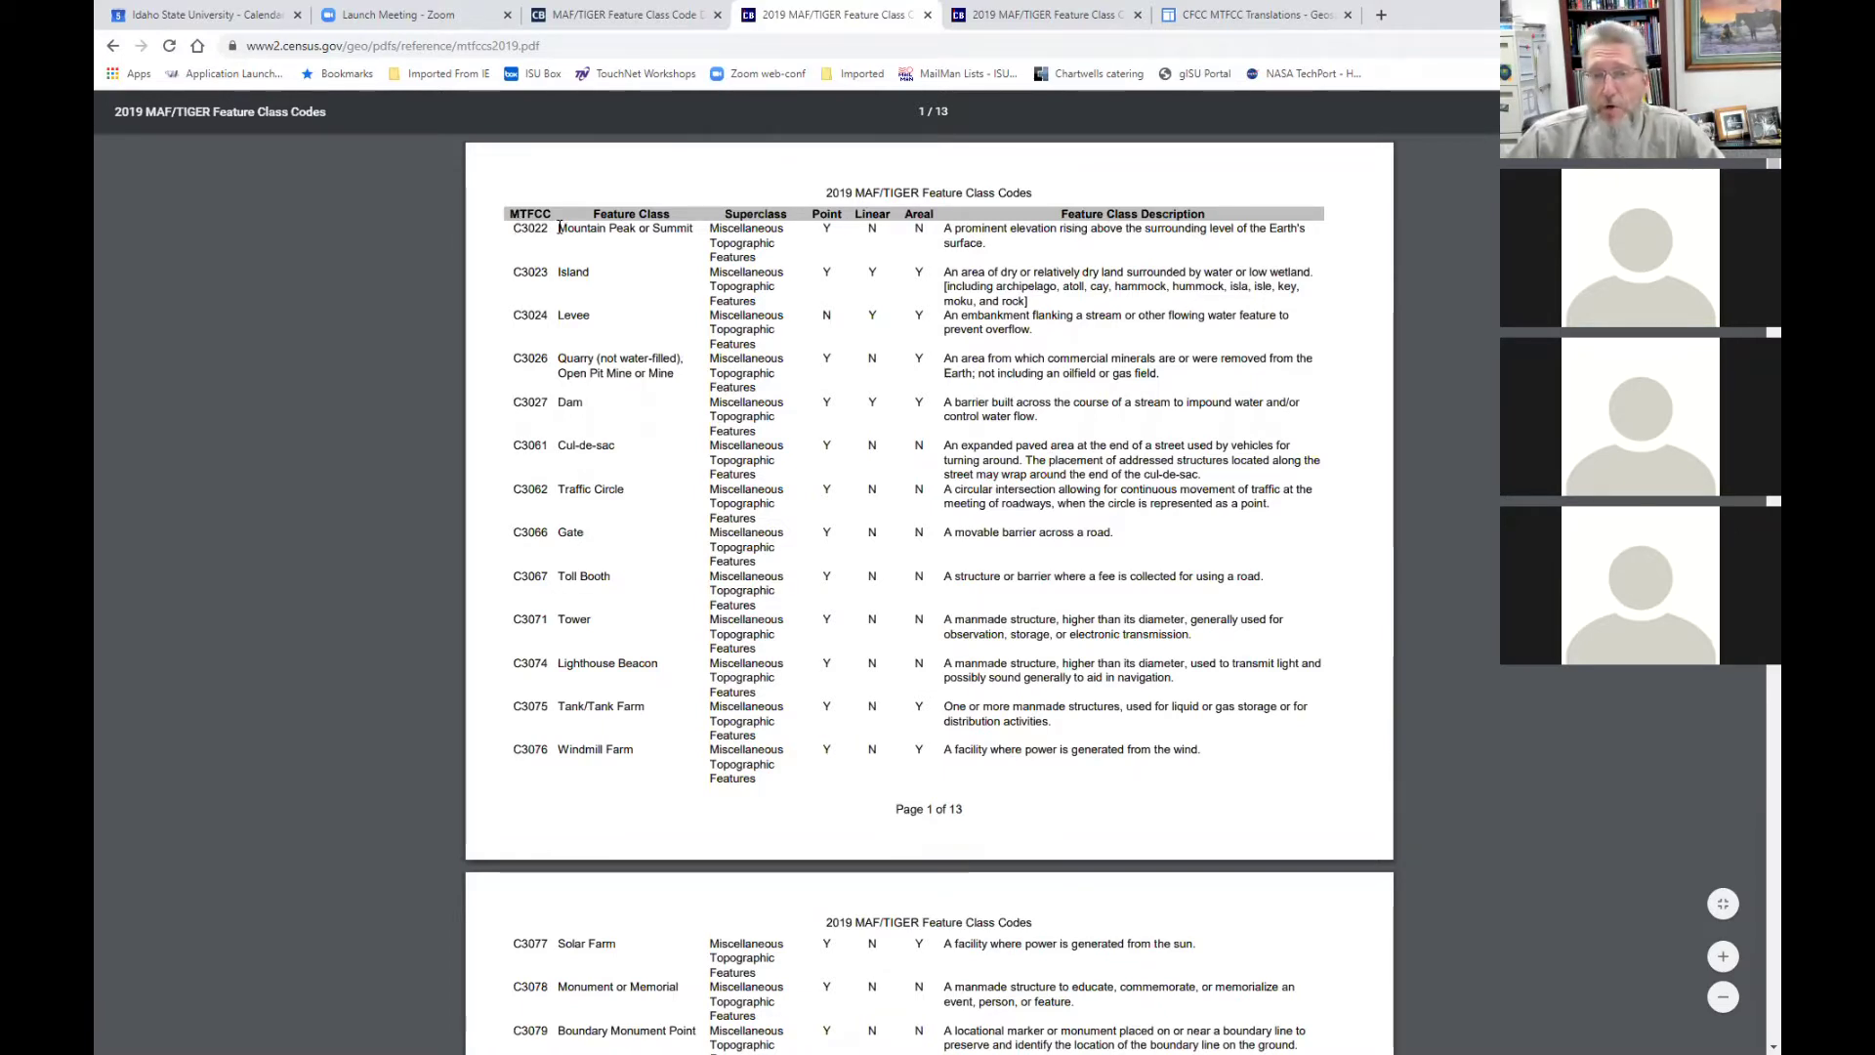
Look through the 2019 MAF/TIGER Feature Class Codes document down to the Road/Path Features codes on its last two pages.
scroll(722, 513, down, 7)
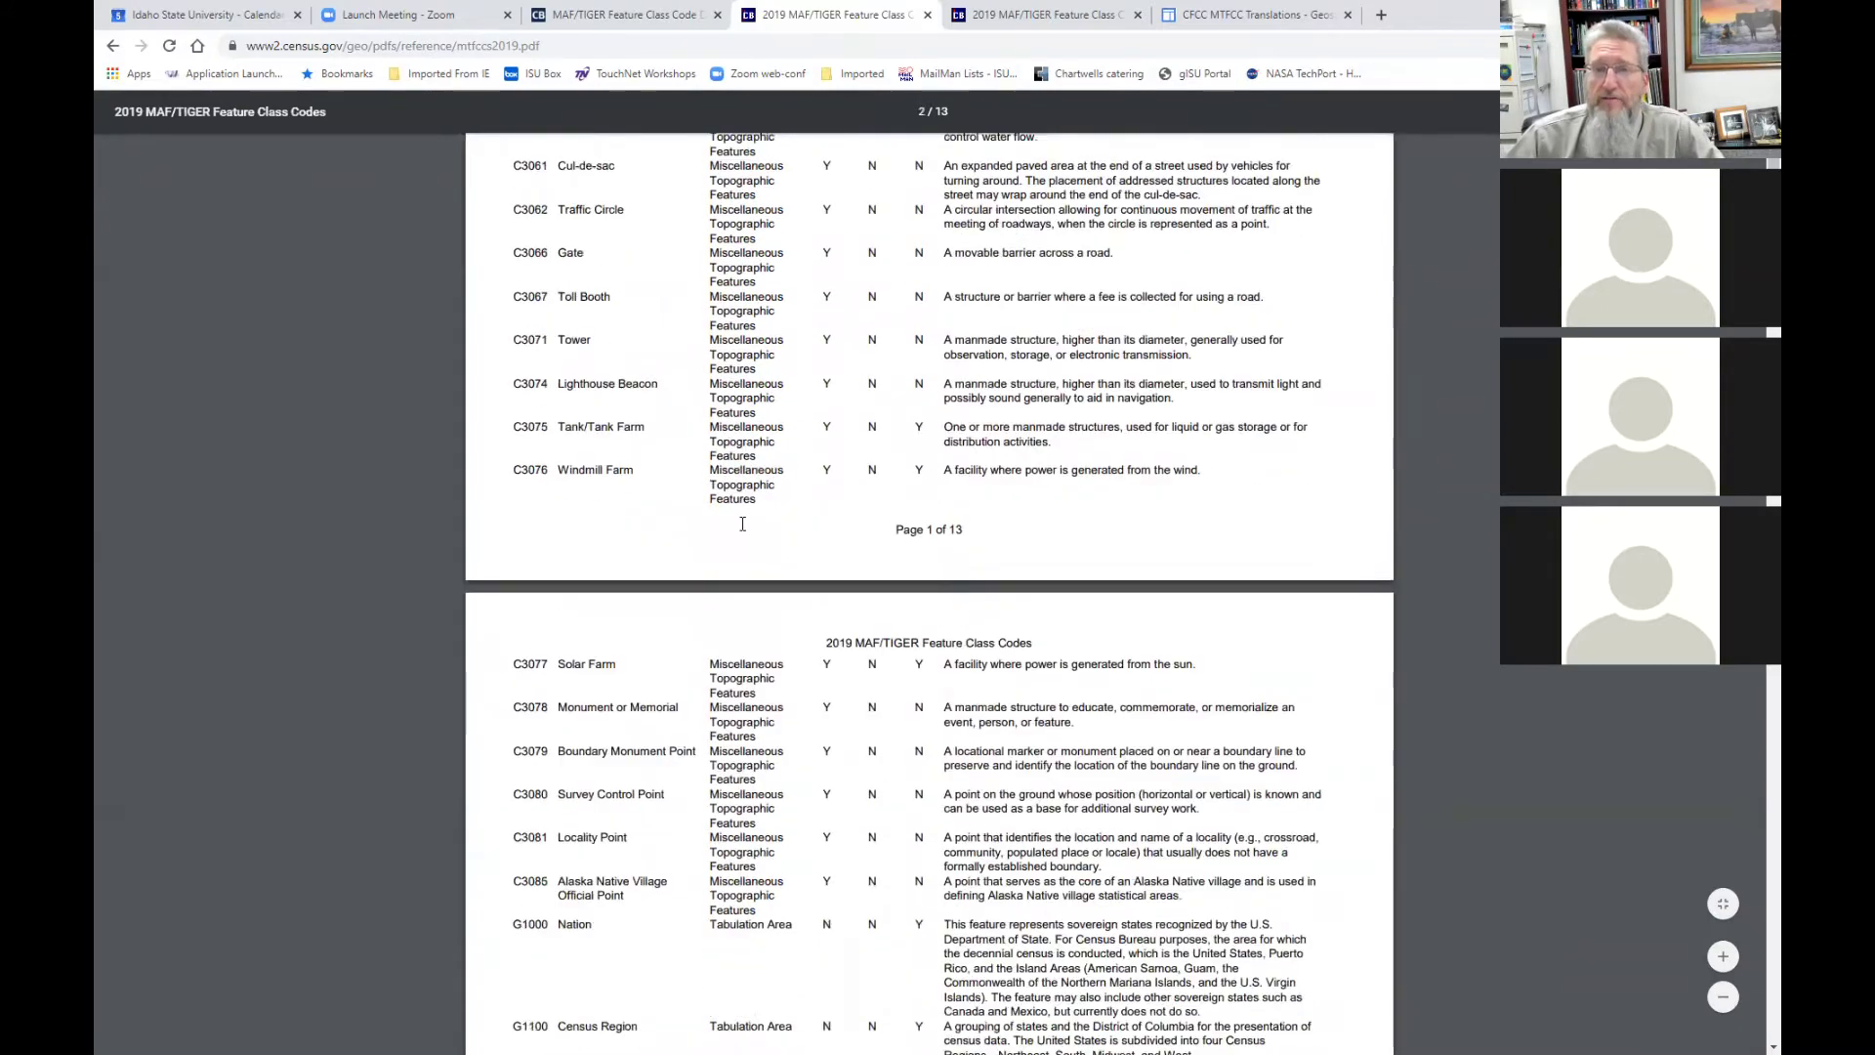
scroll(742, 524, down, 10)
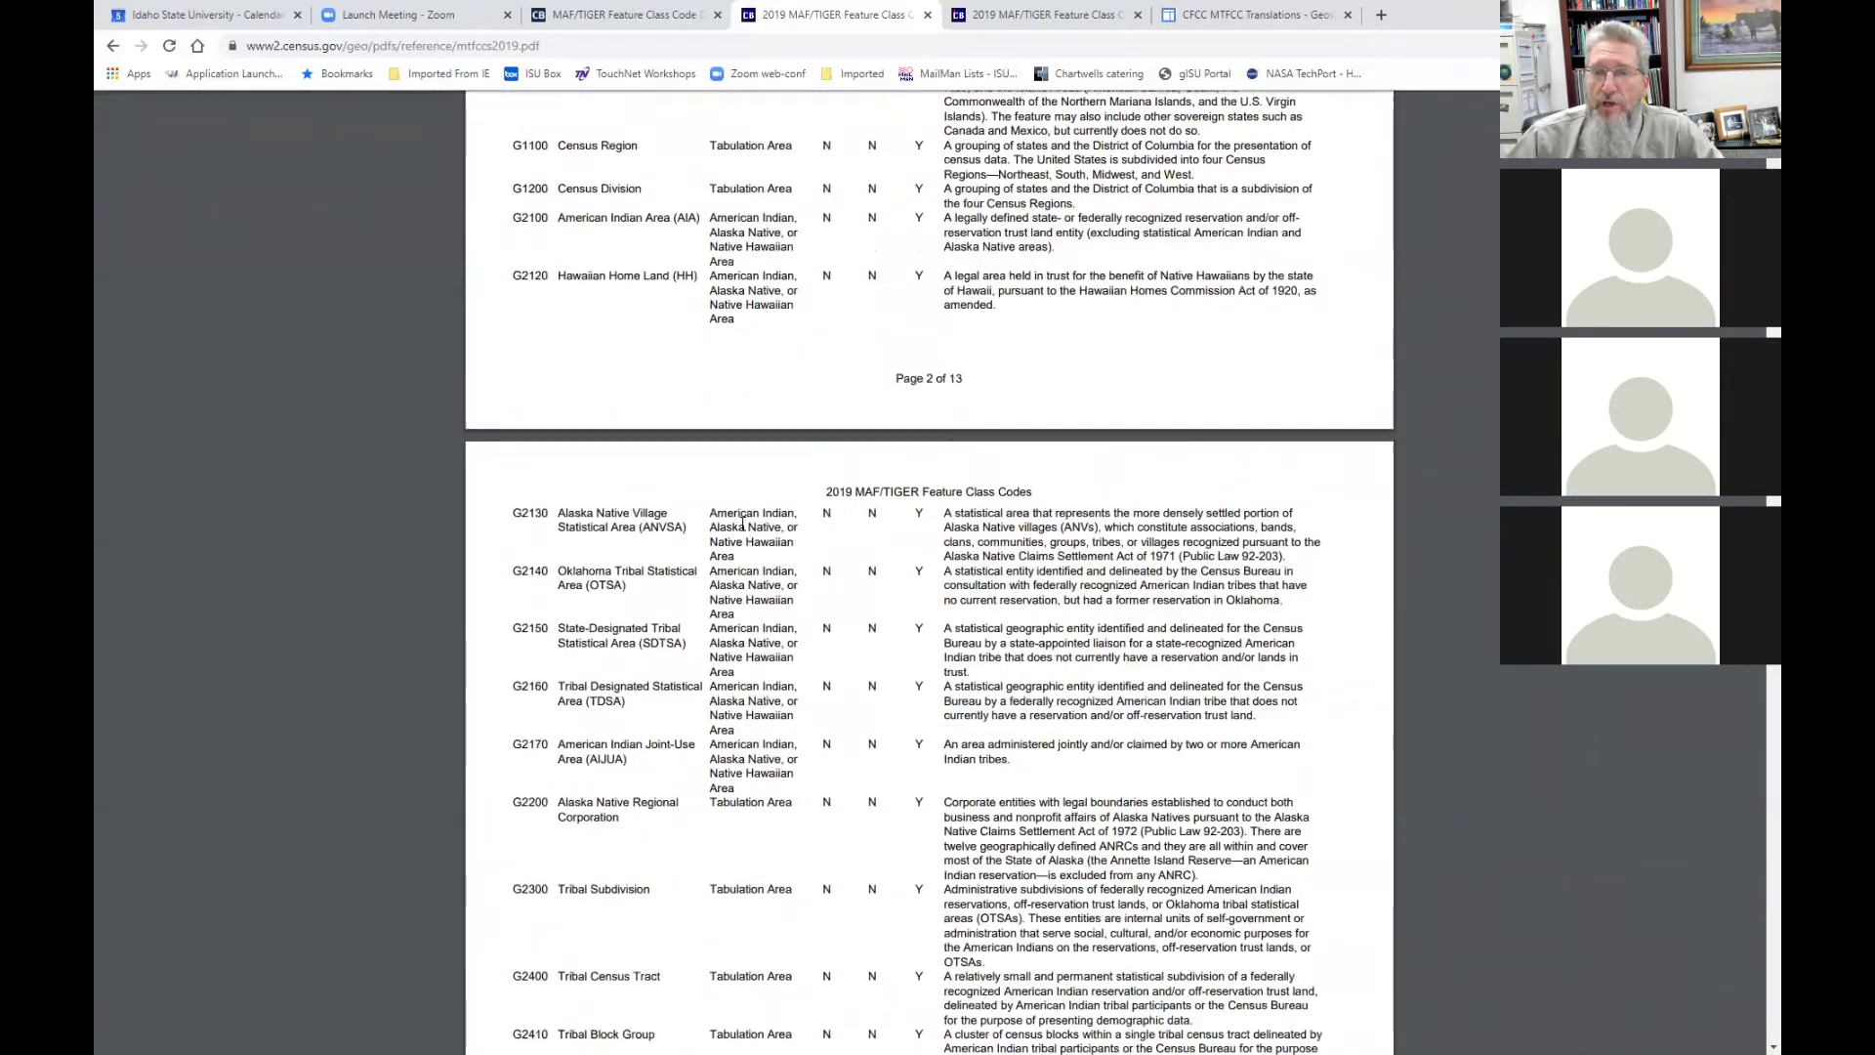
scroll(742, 524, down, 12)
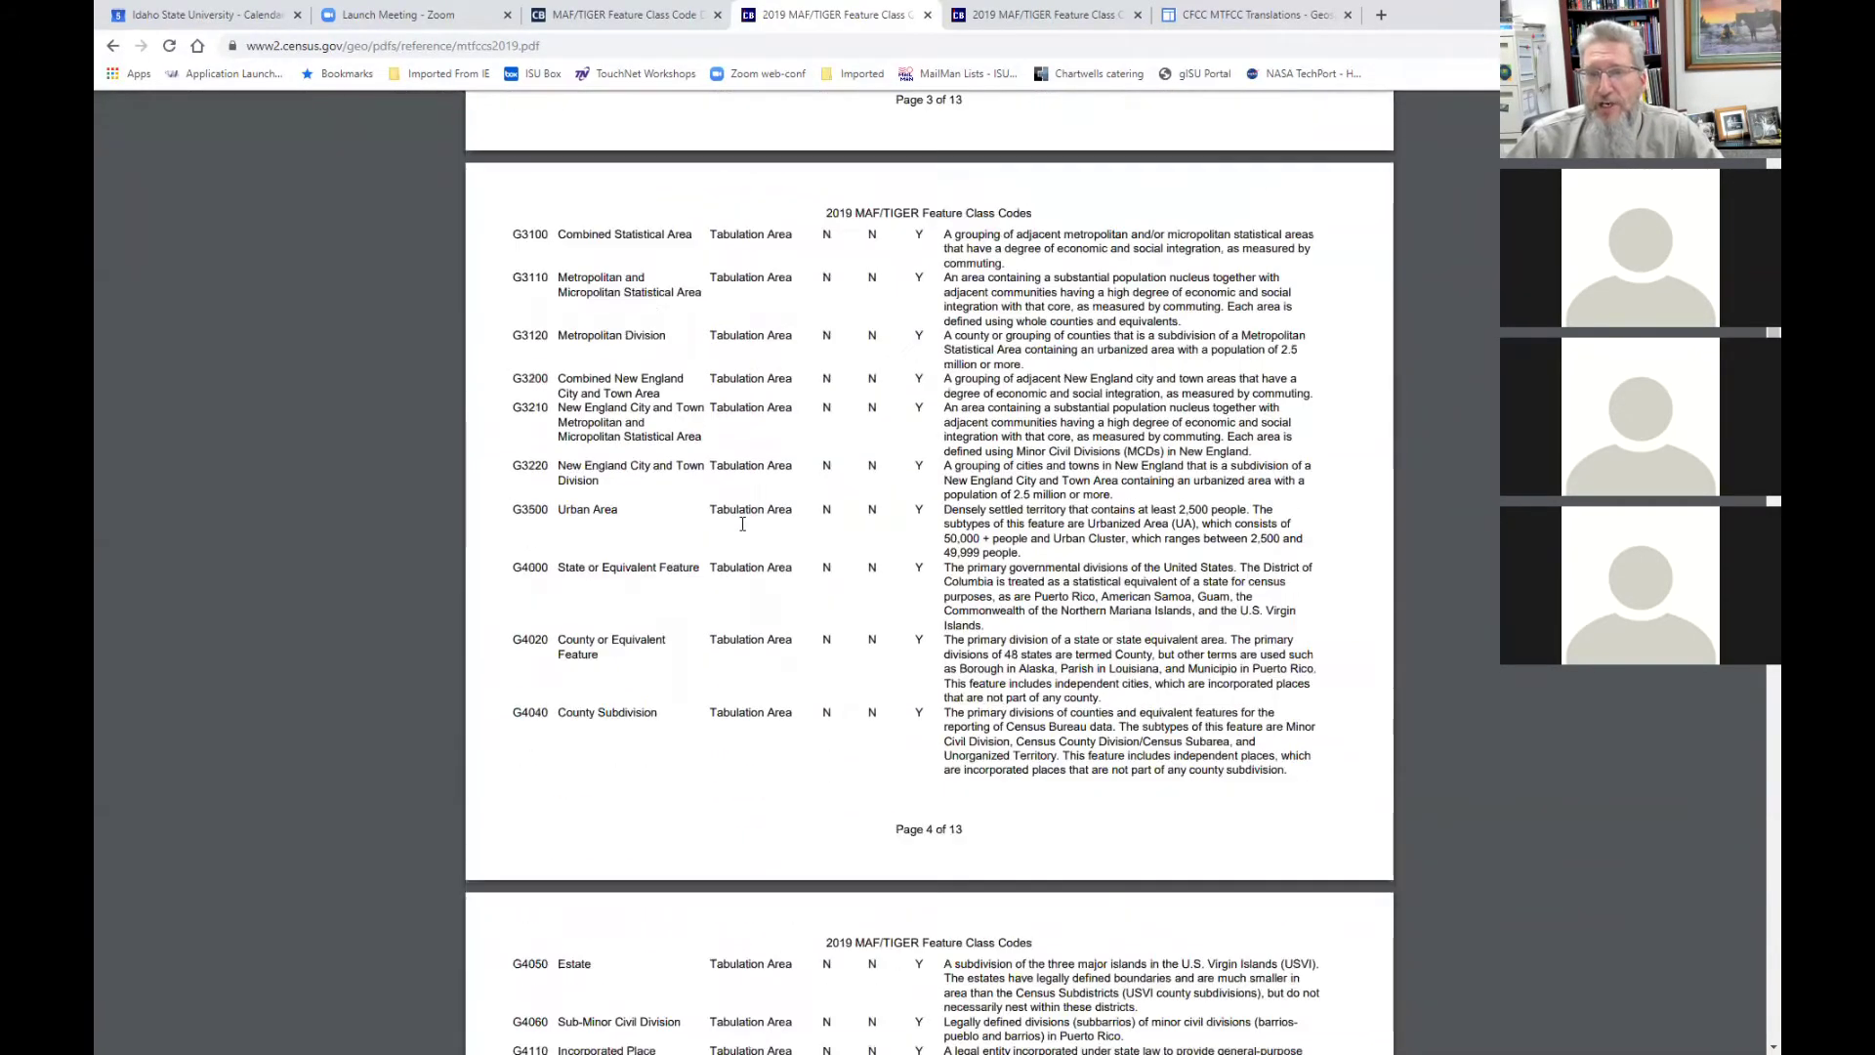
scroll(742, 524, down, 13)
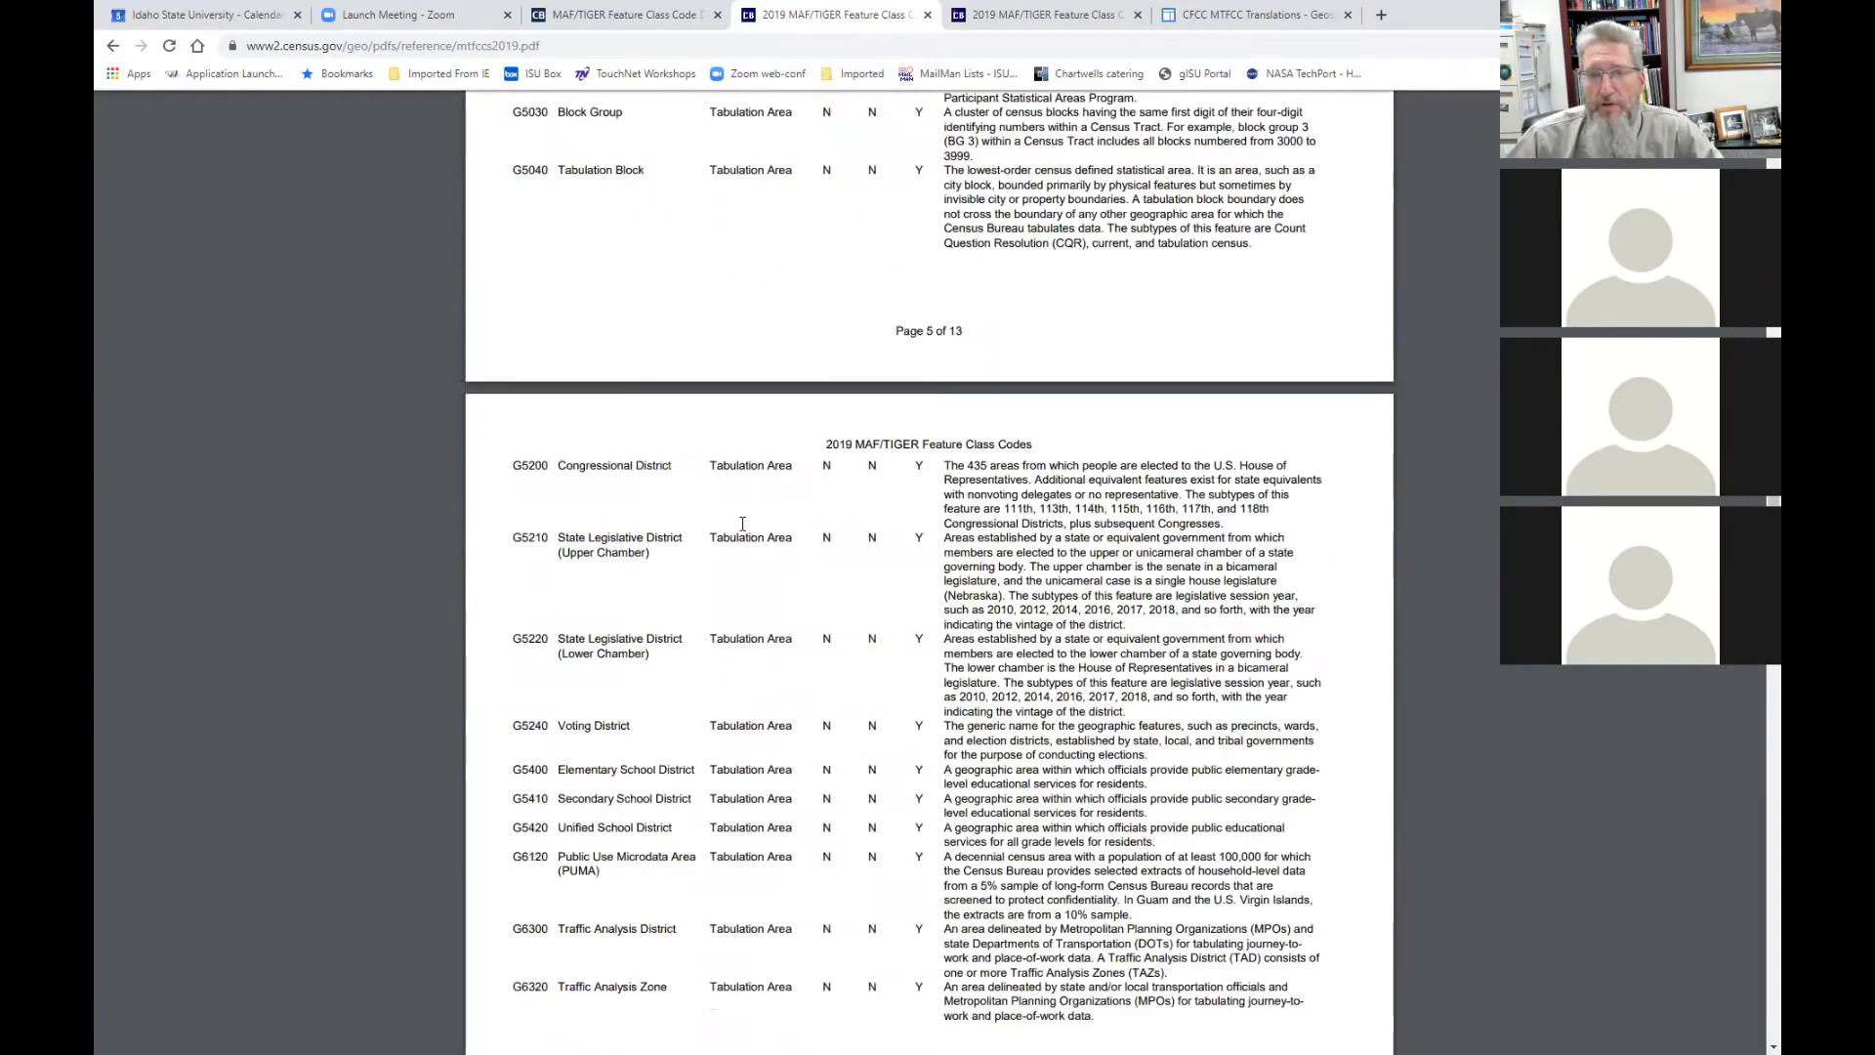
scroll(742, 524, down, 10)
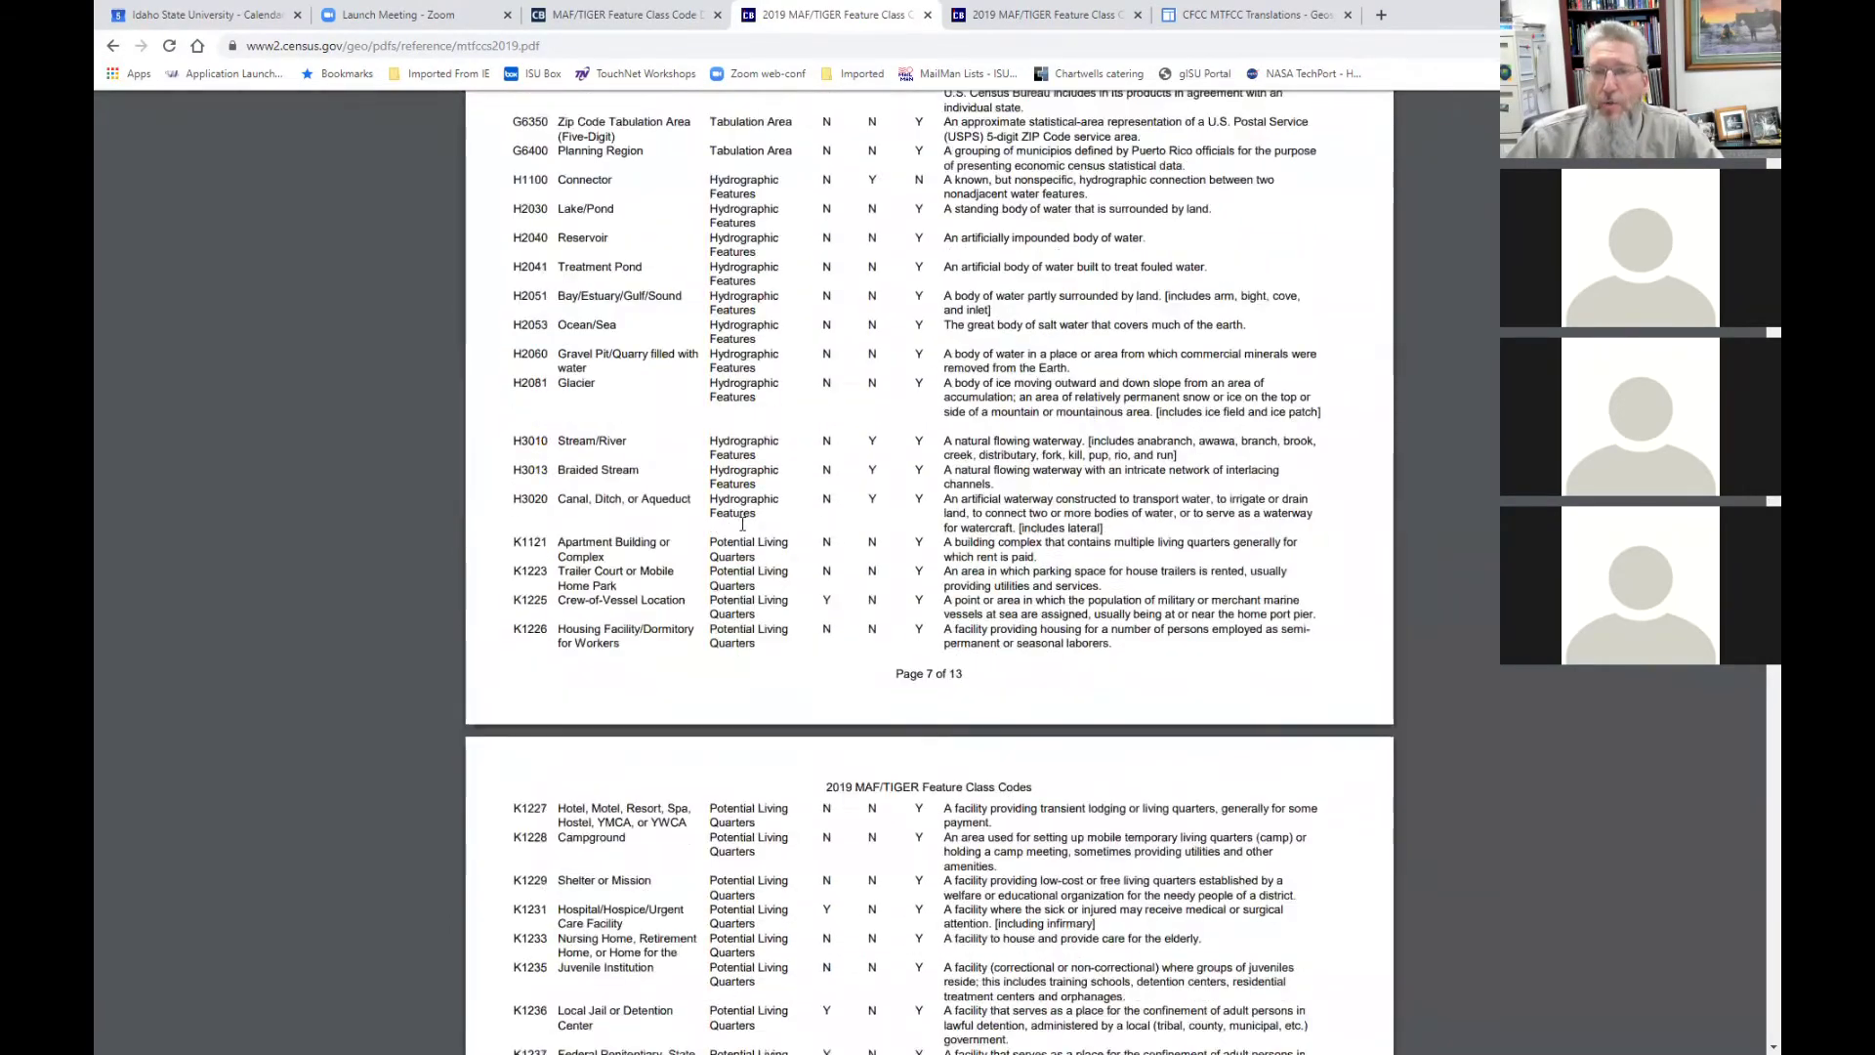
scroll(742, 524, down, 13)
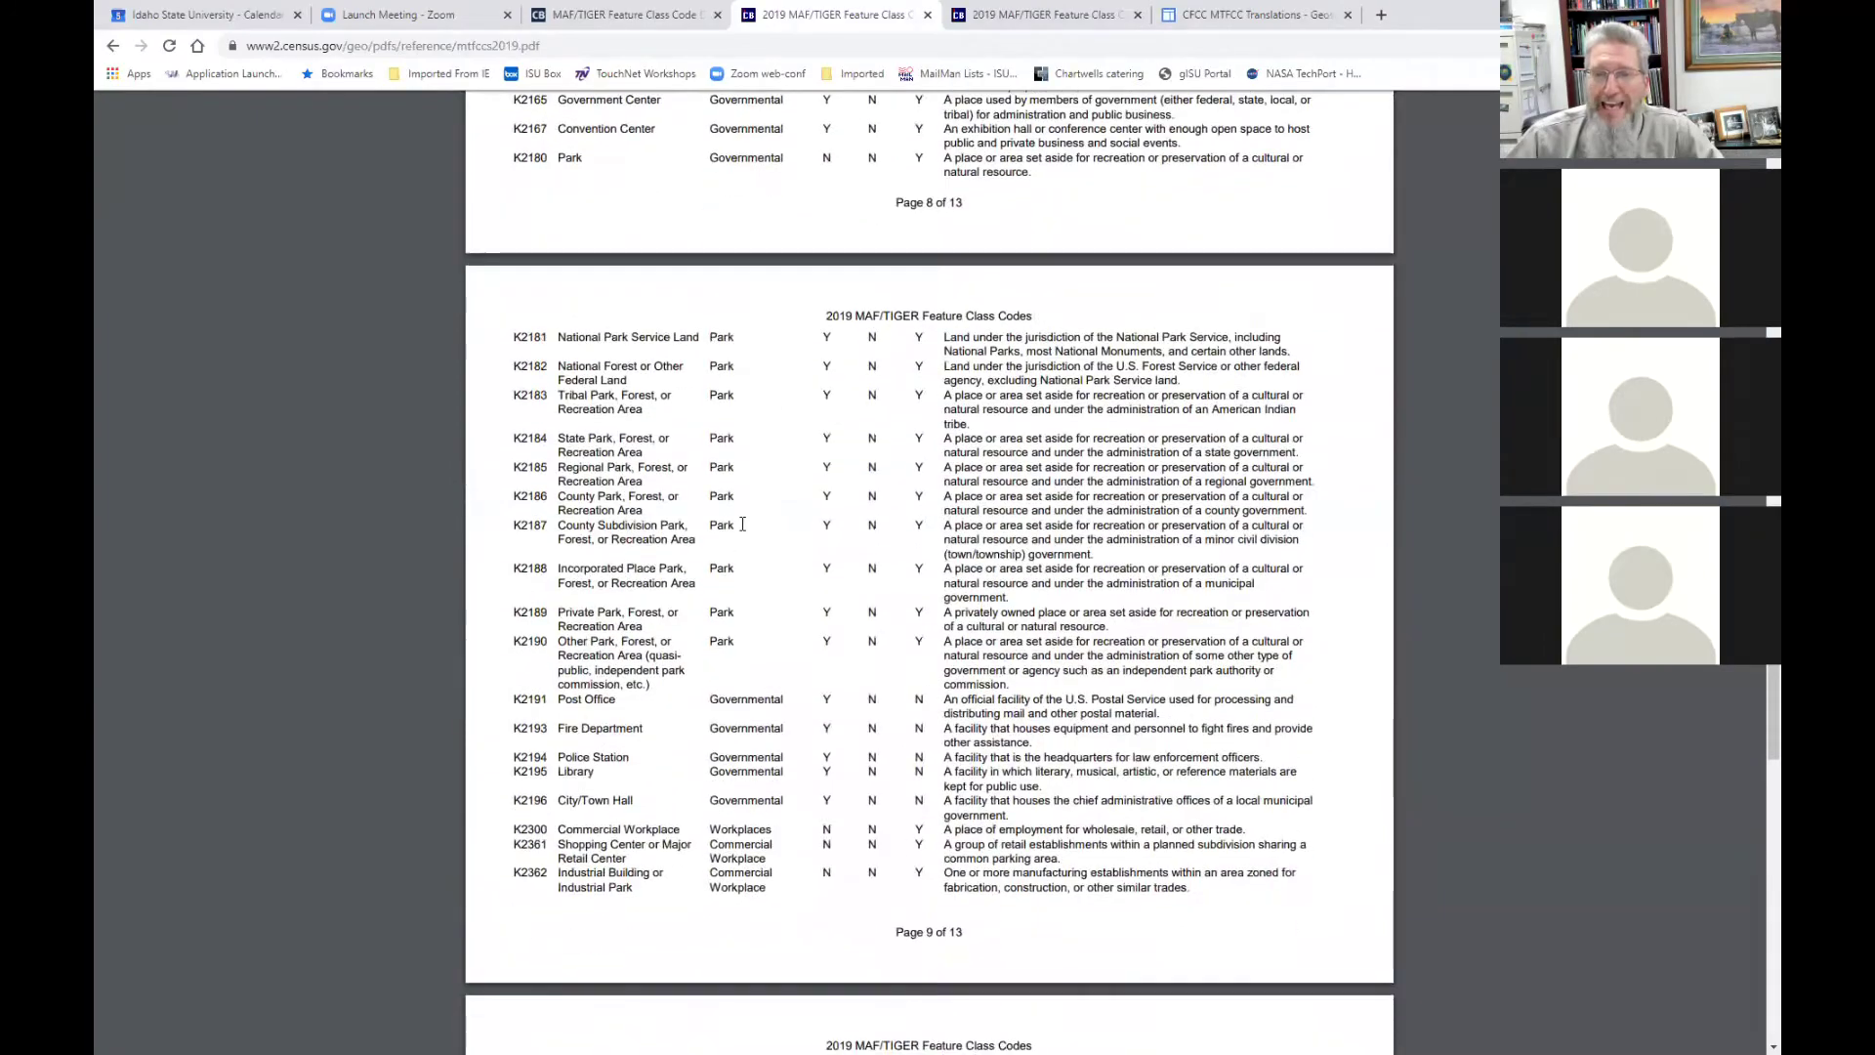
scroll(742, 524, down, 20)
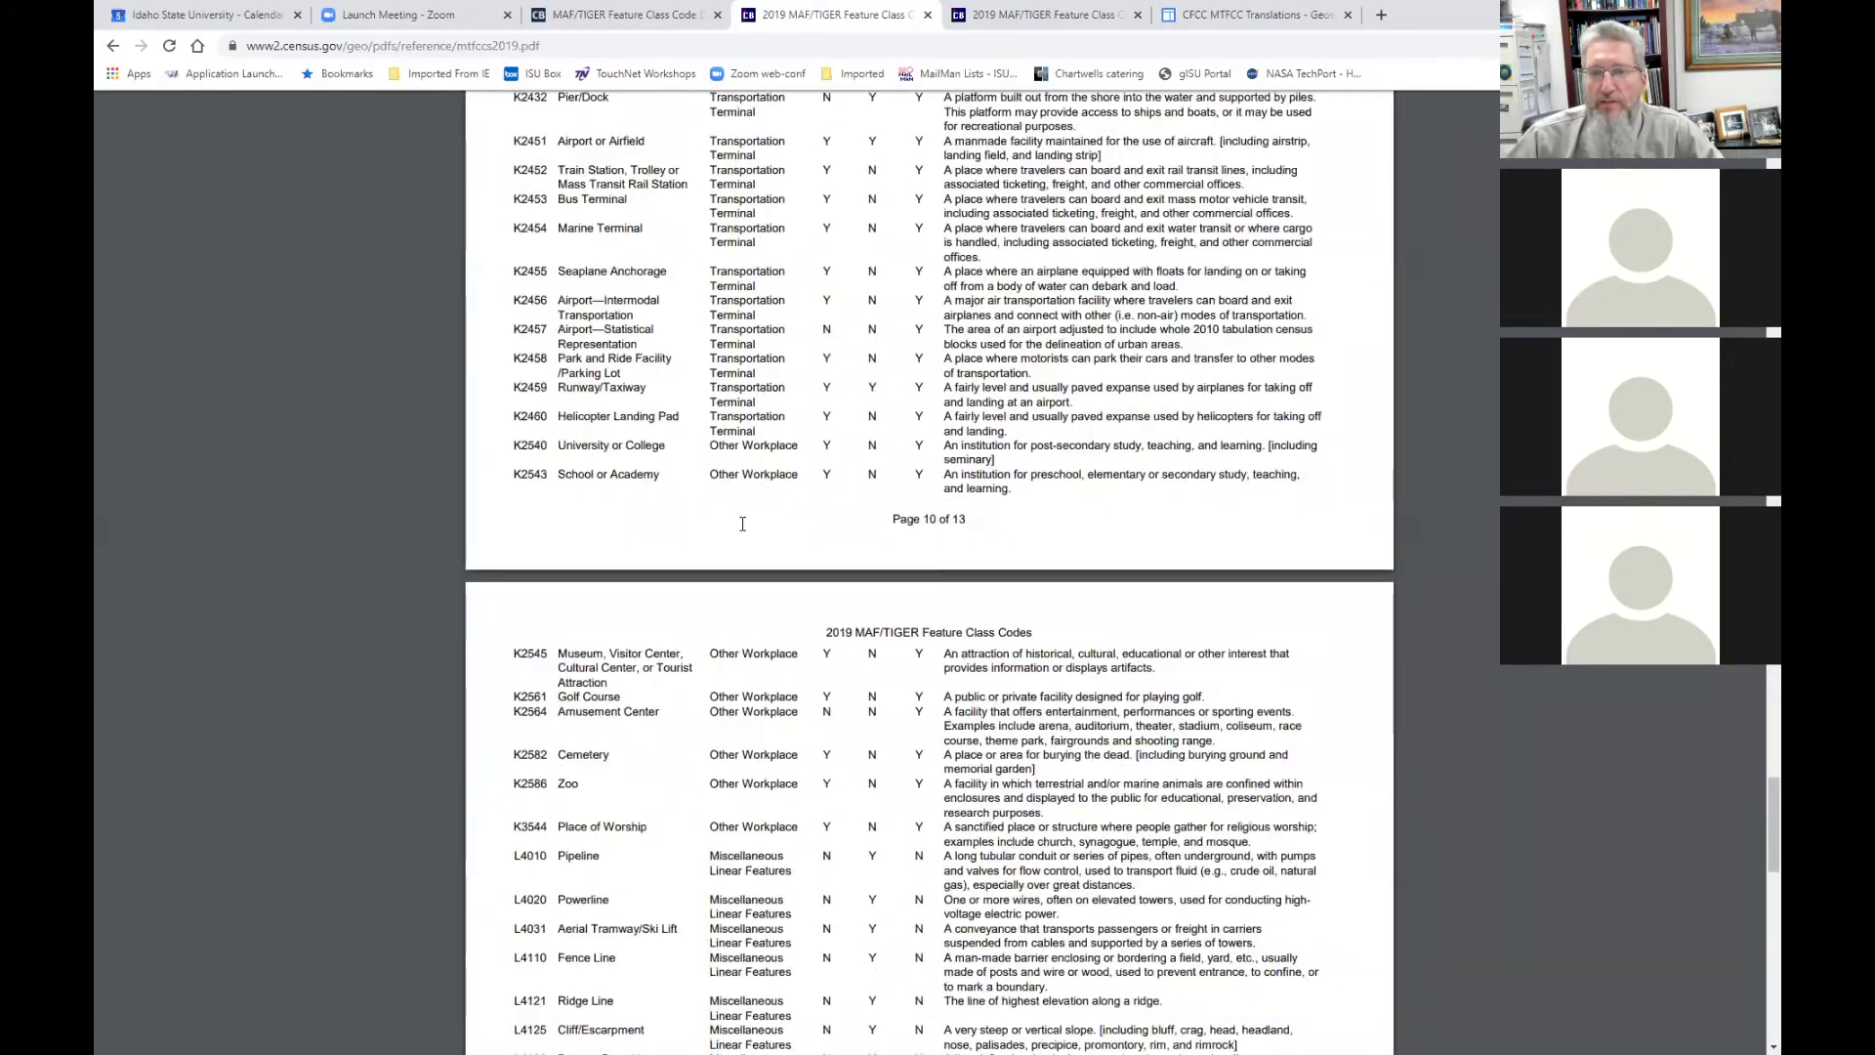
scroll(742, 524, down, 10)
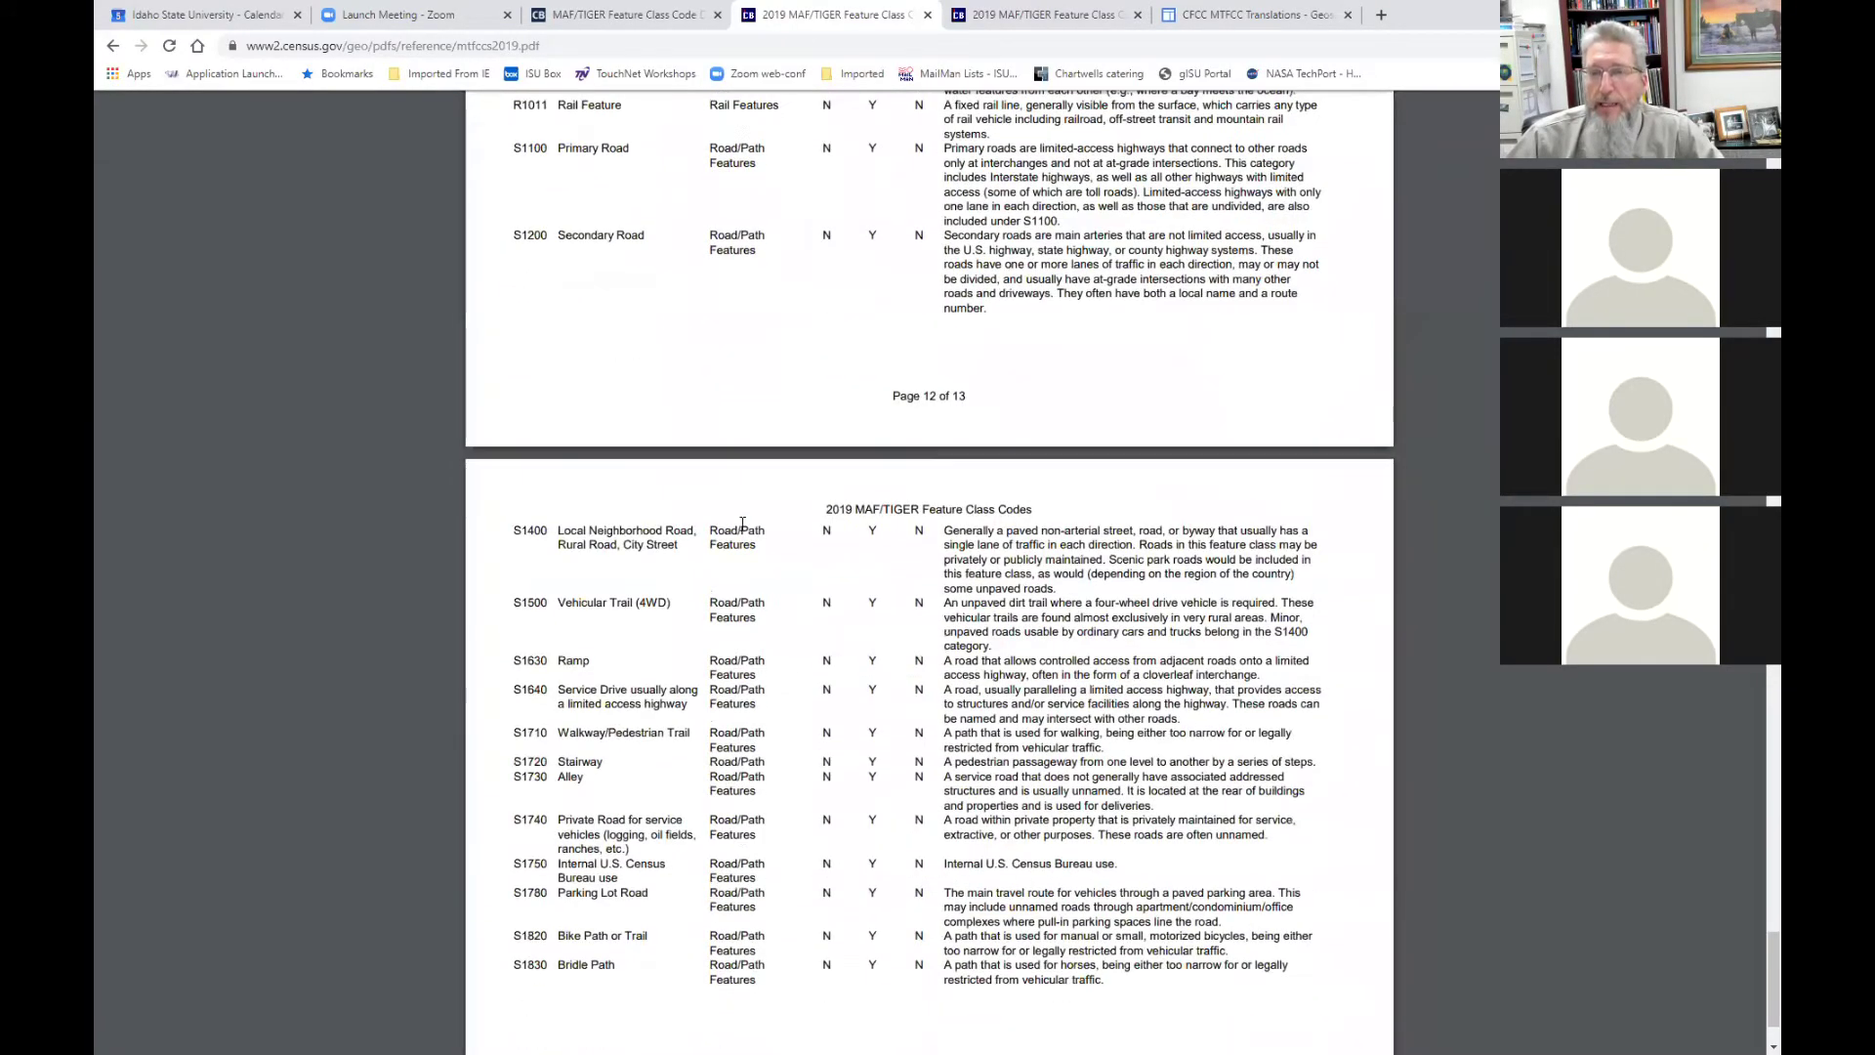
scroll(742, 523, up, 6)
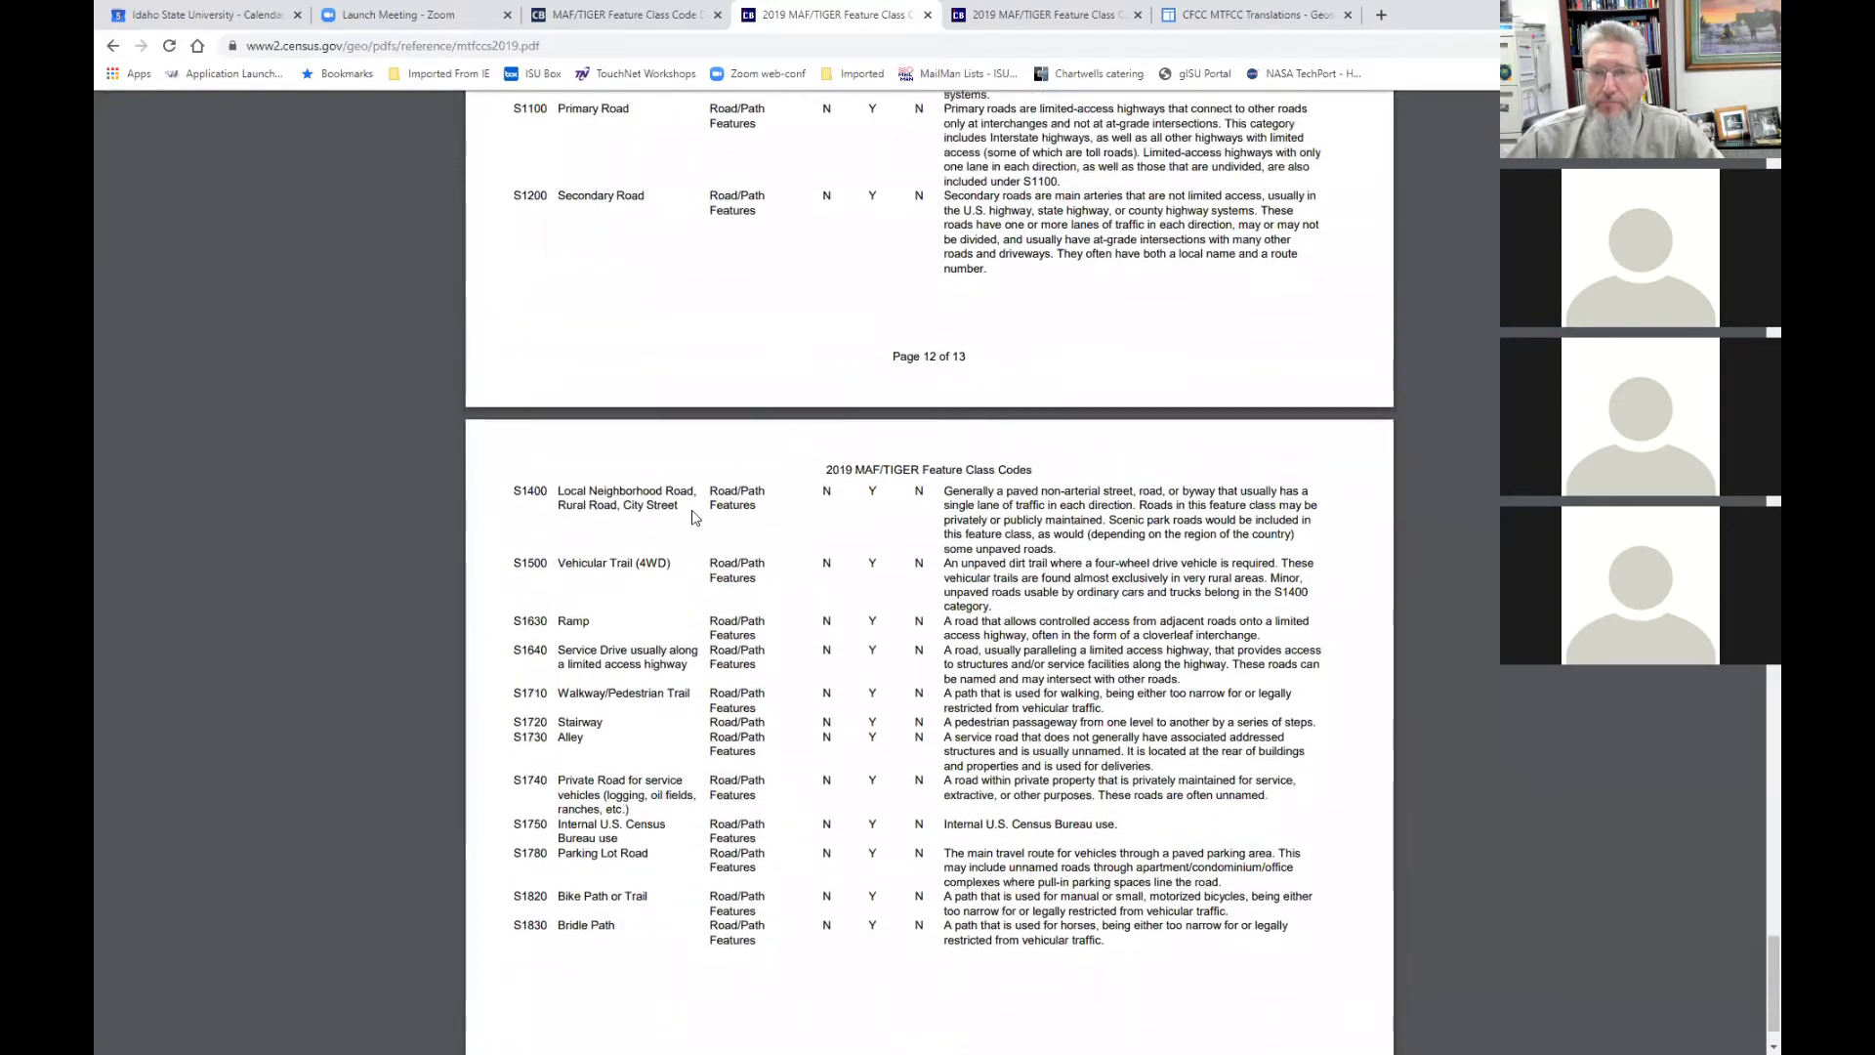
scroll(696, 518, up, 1)
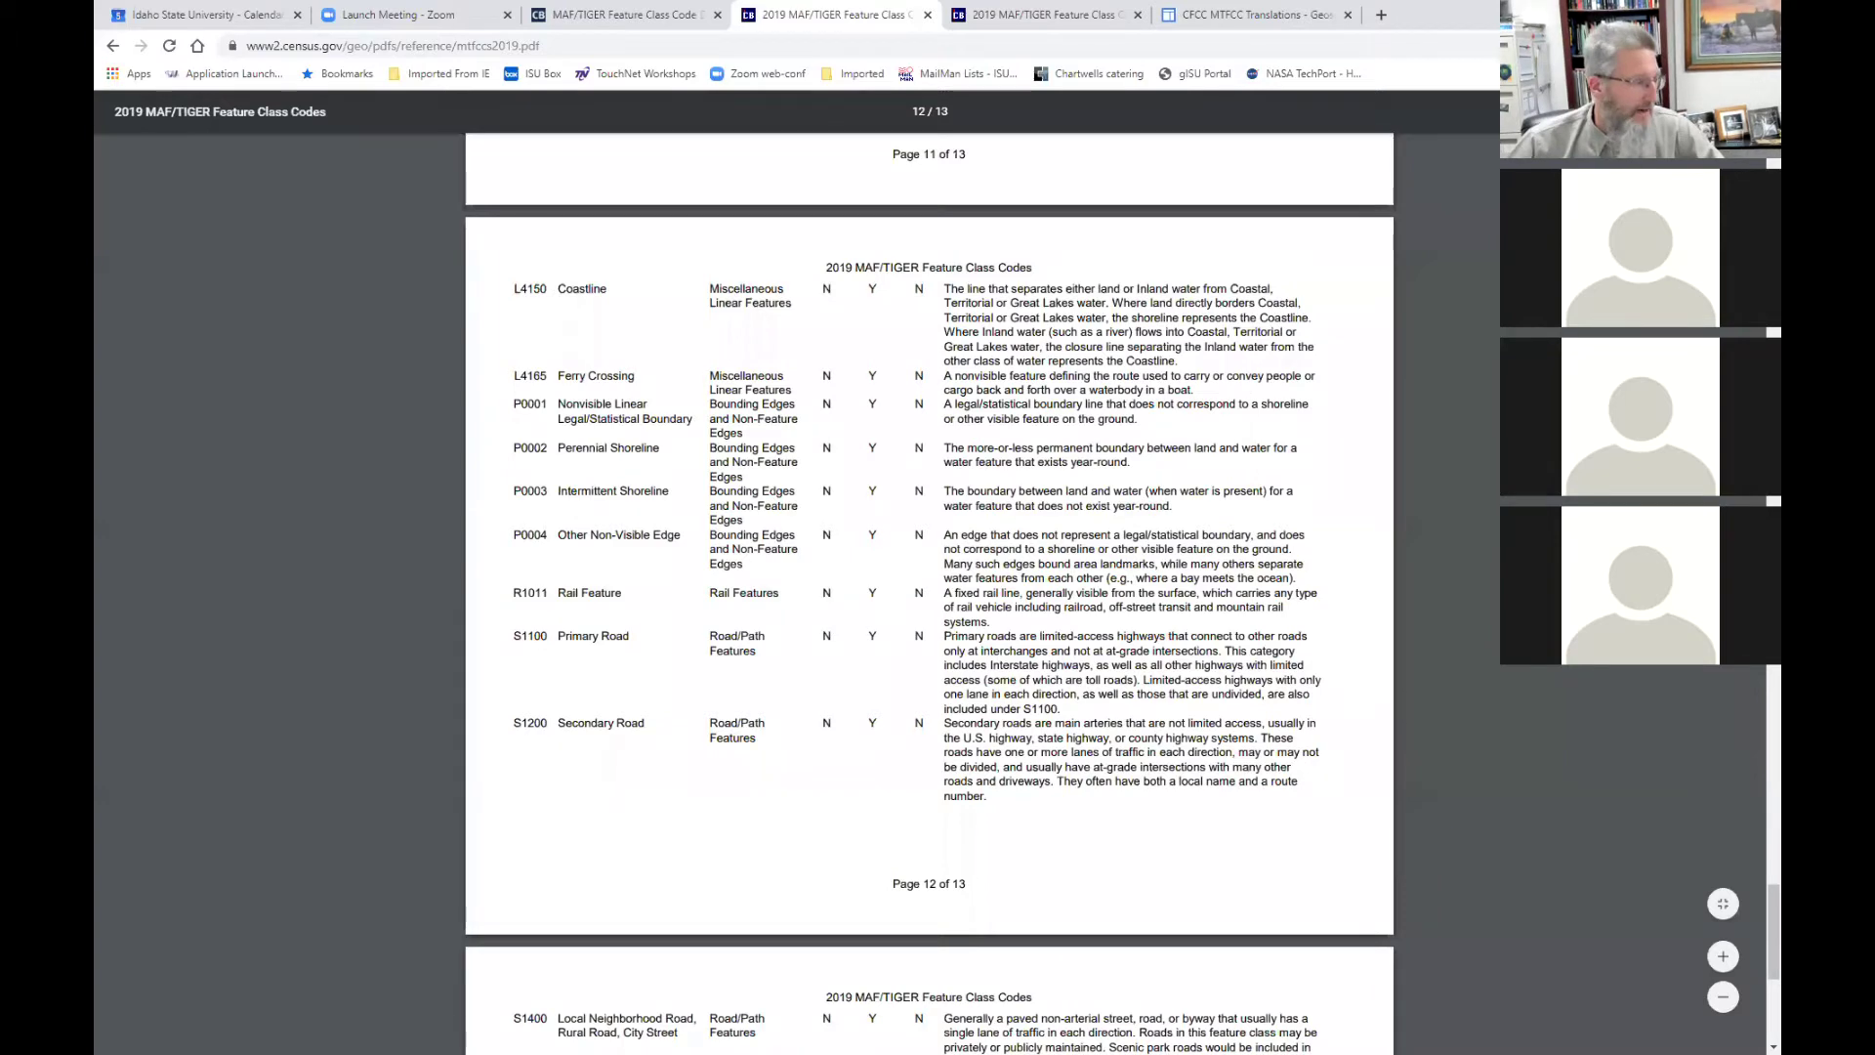
Switch to Adobe Acrobat and export the 2019 MAF/TIGER PDF as a Microsoft Excel Workbook named Test in the CFCC_CVAD folder.
key(alt+Tab)
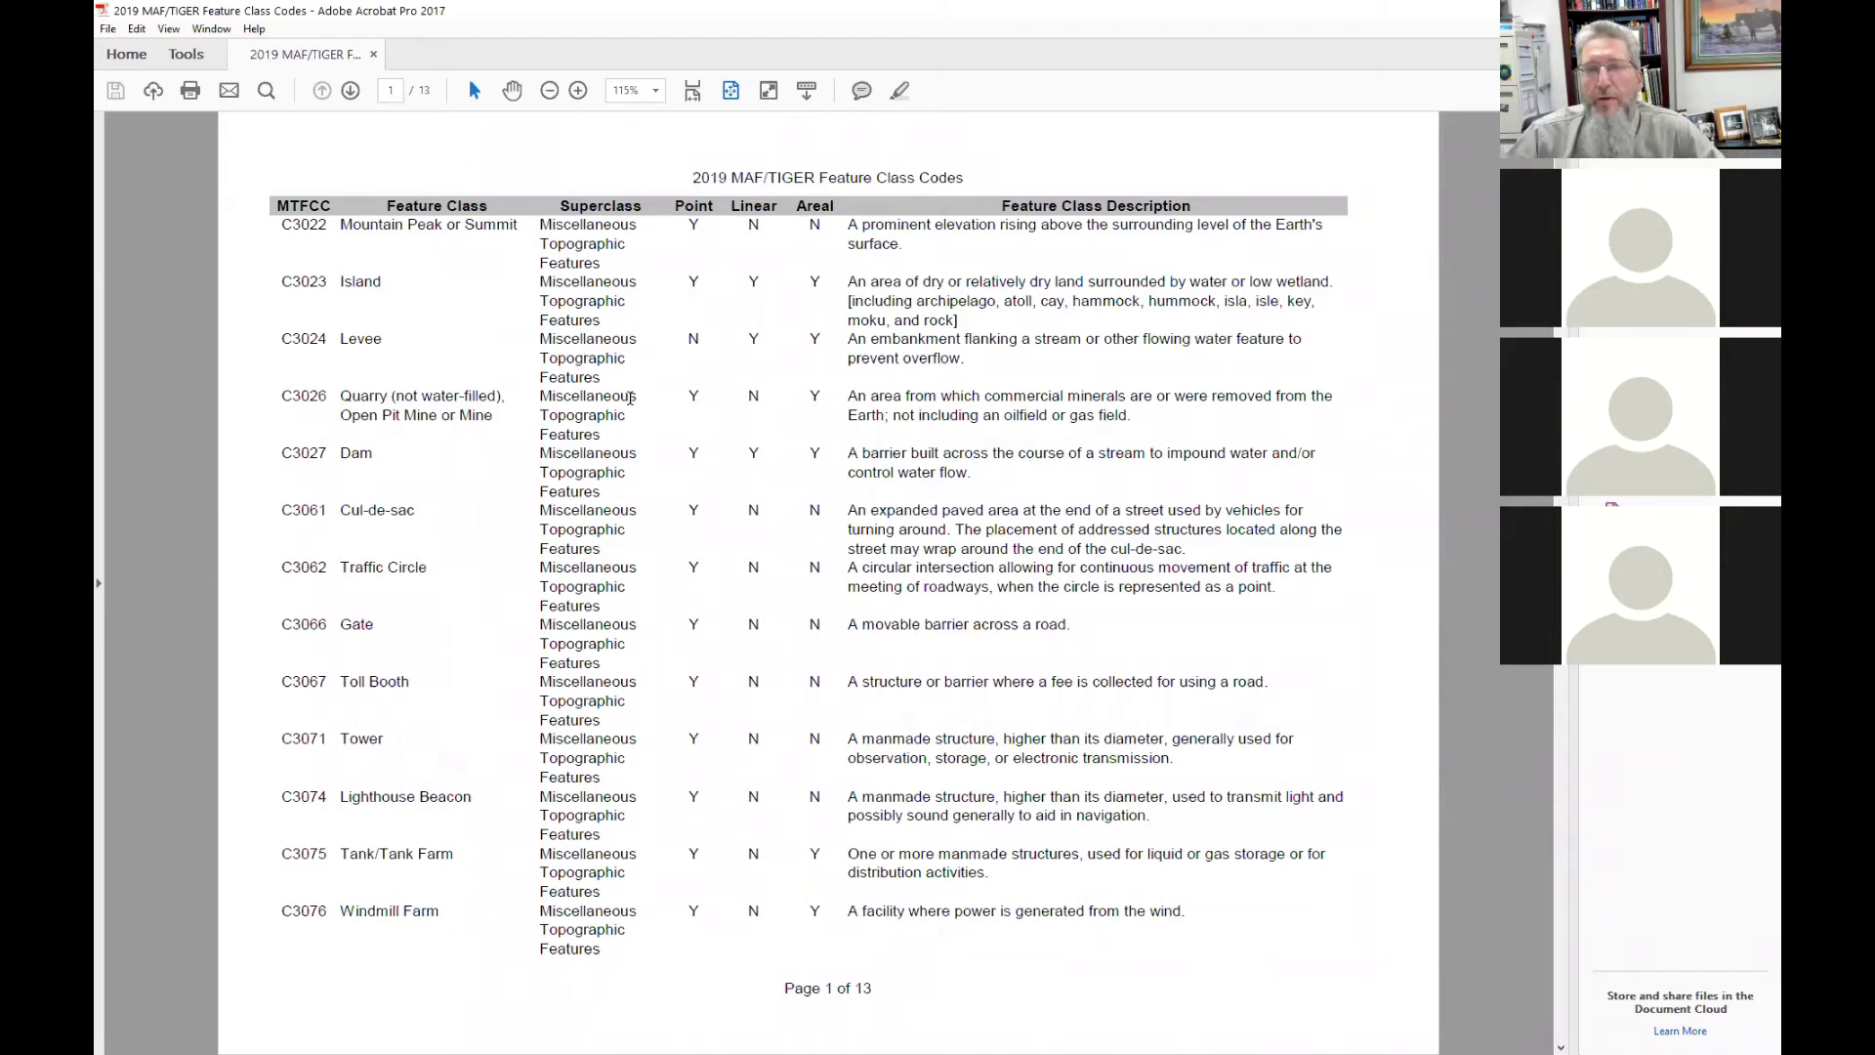
scroll(630, 397, down, 15)
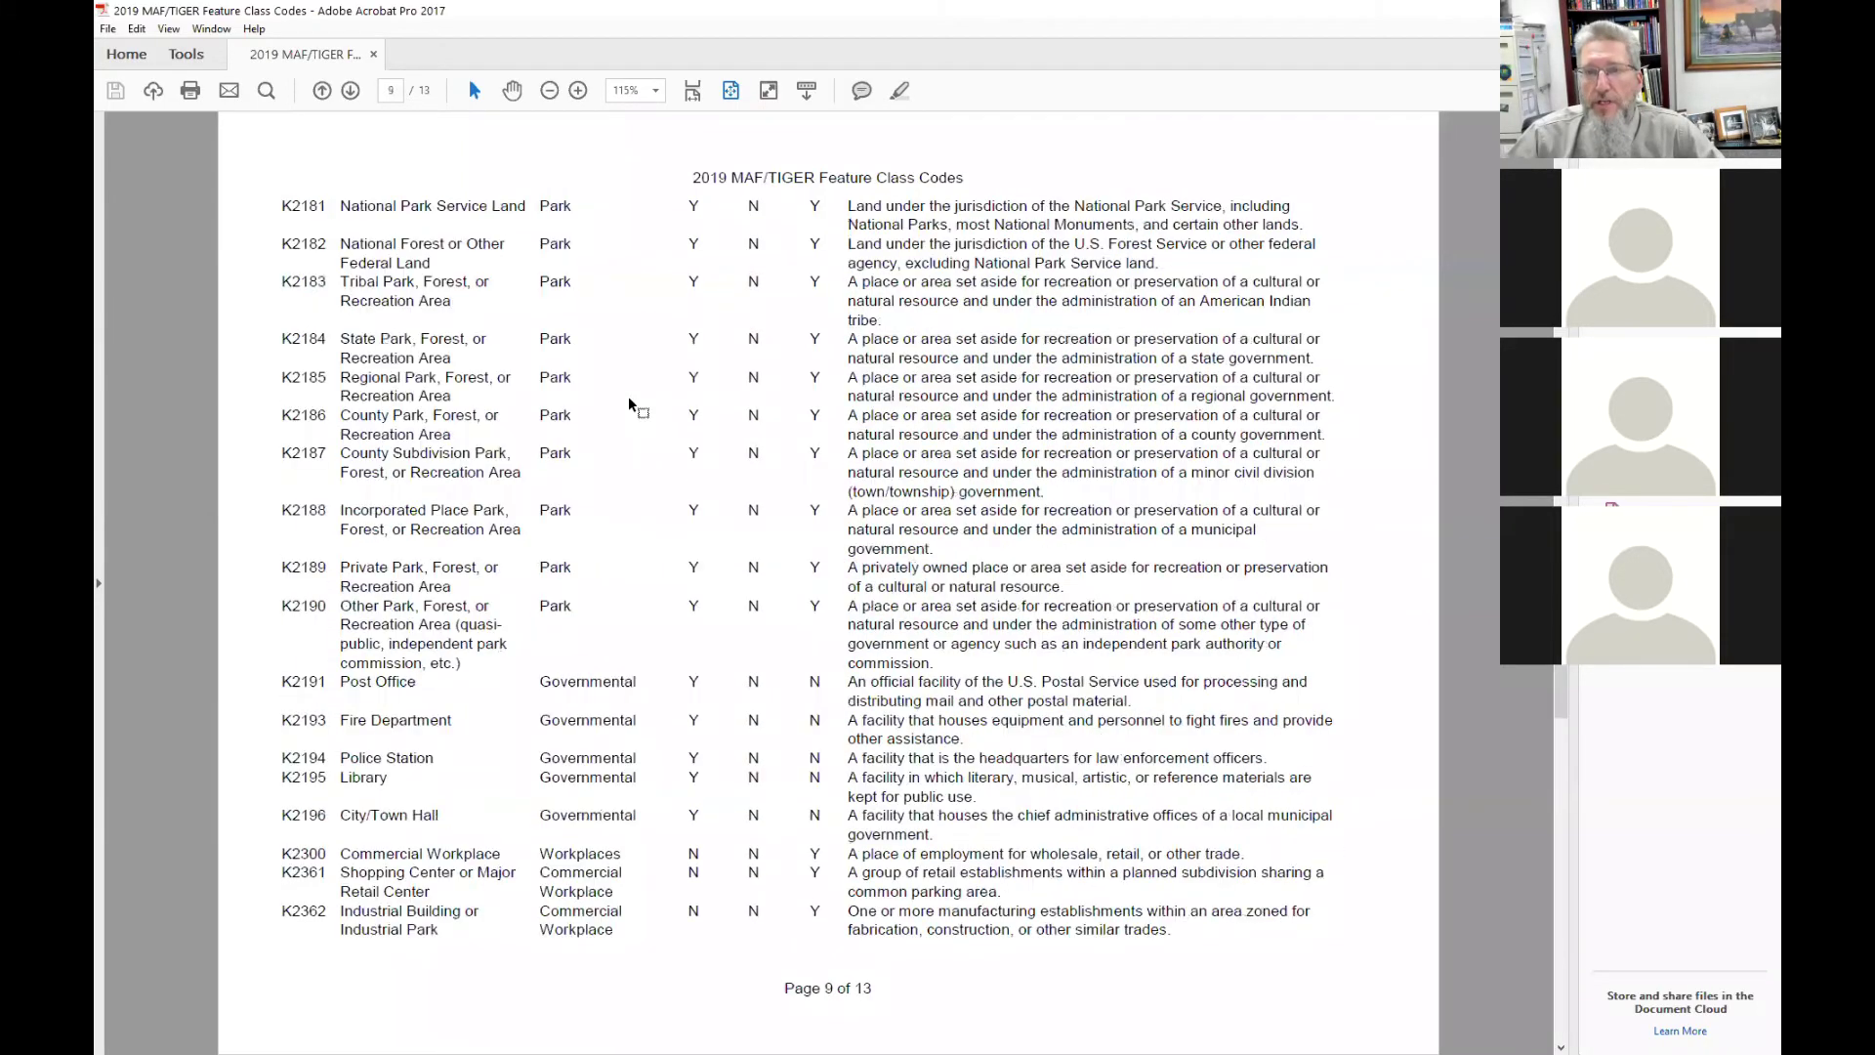
scroll(630, 397, up, 15)
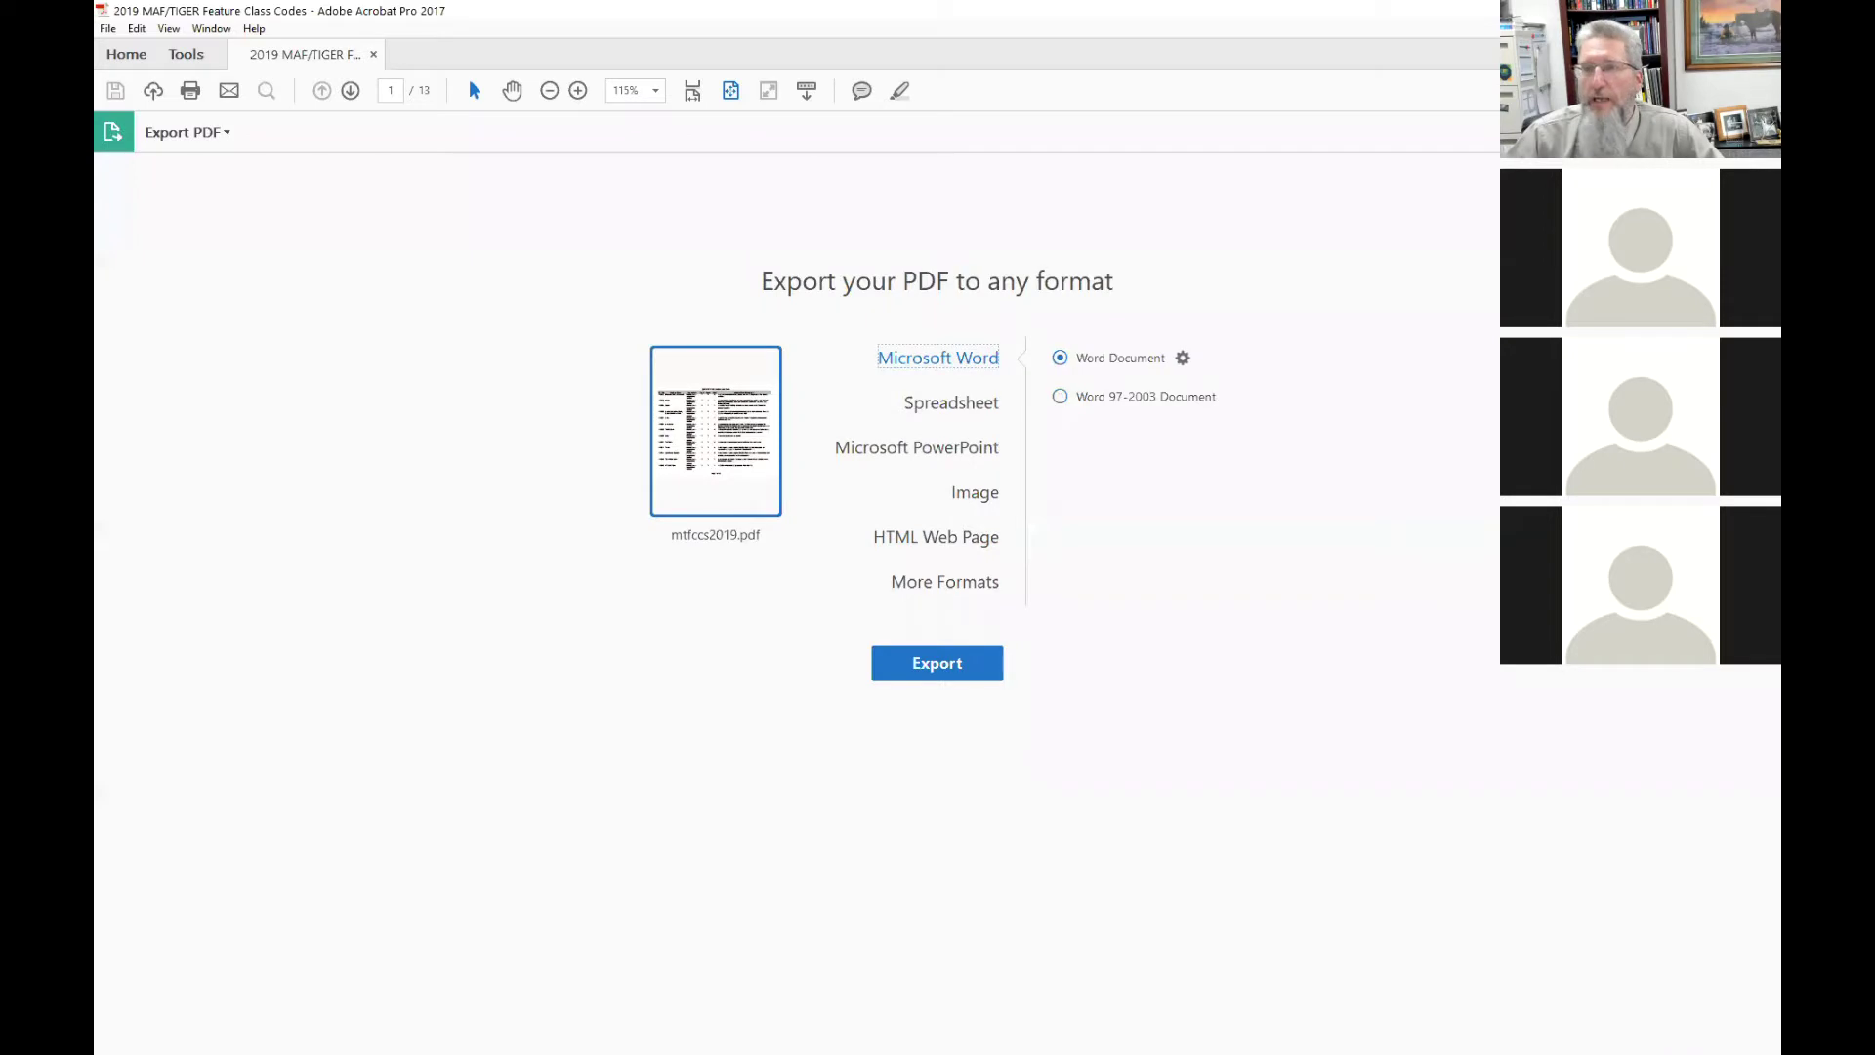
click(952, 407)
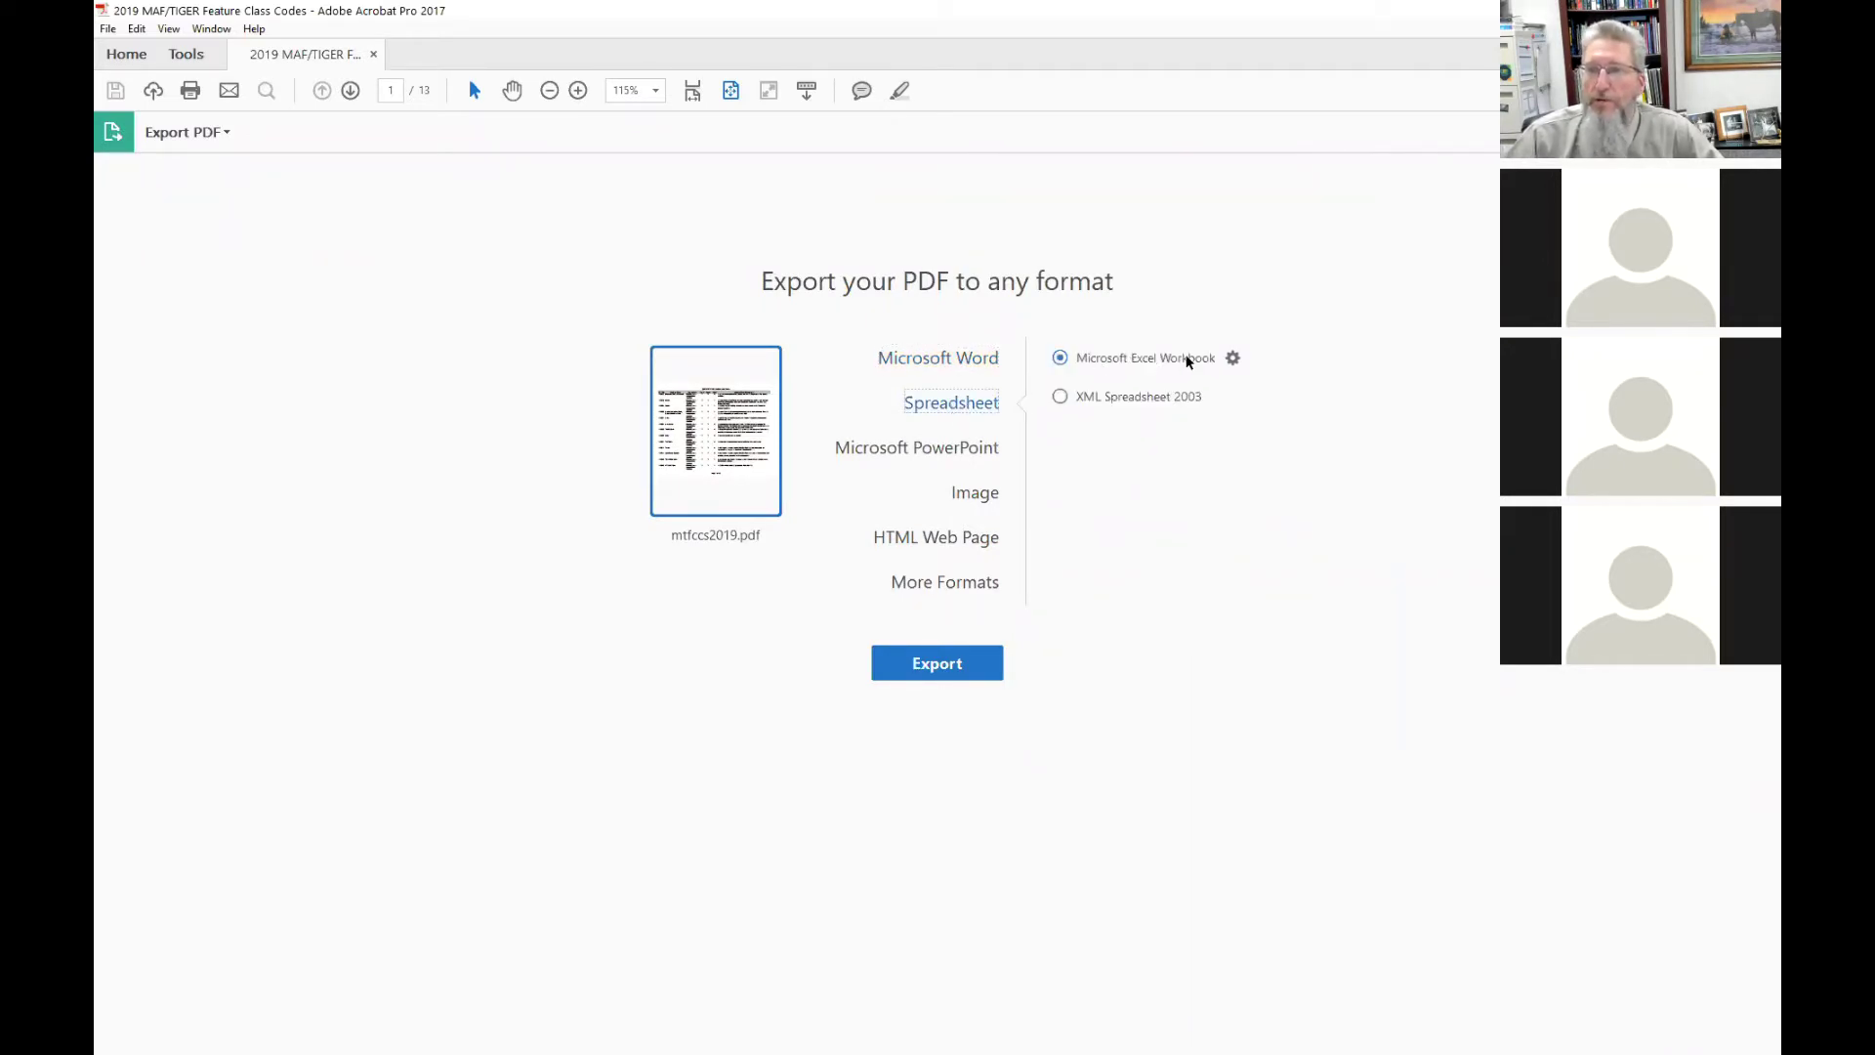
click(926, 672)
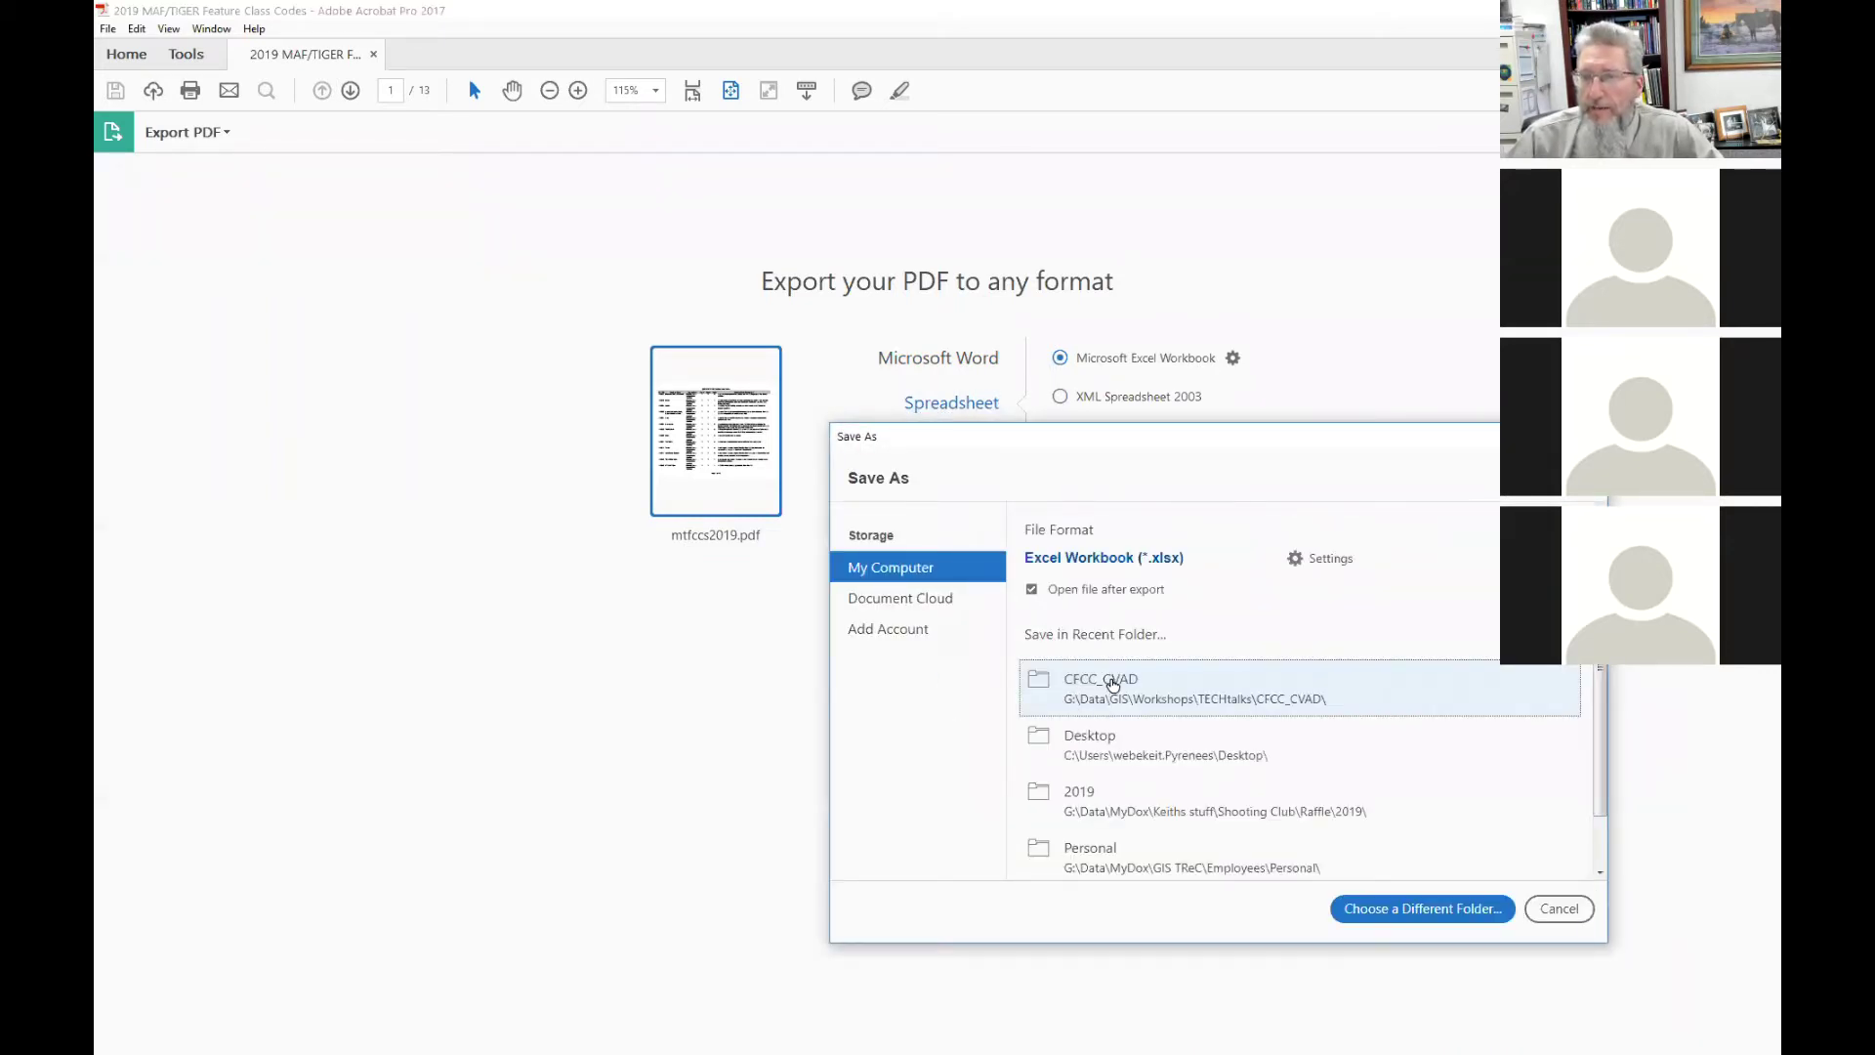
click(1112, 685)
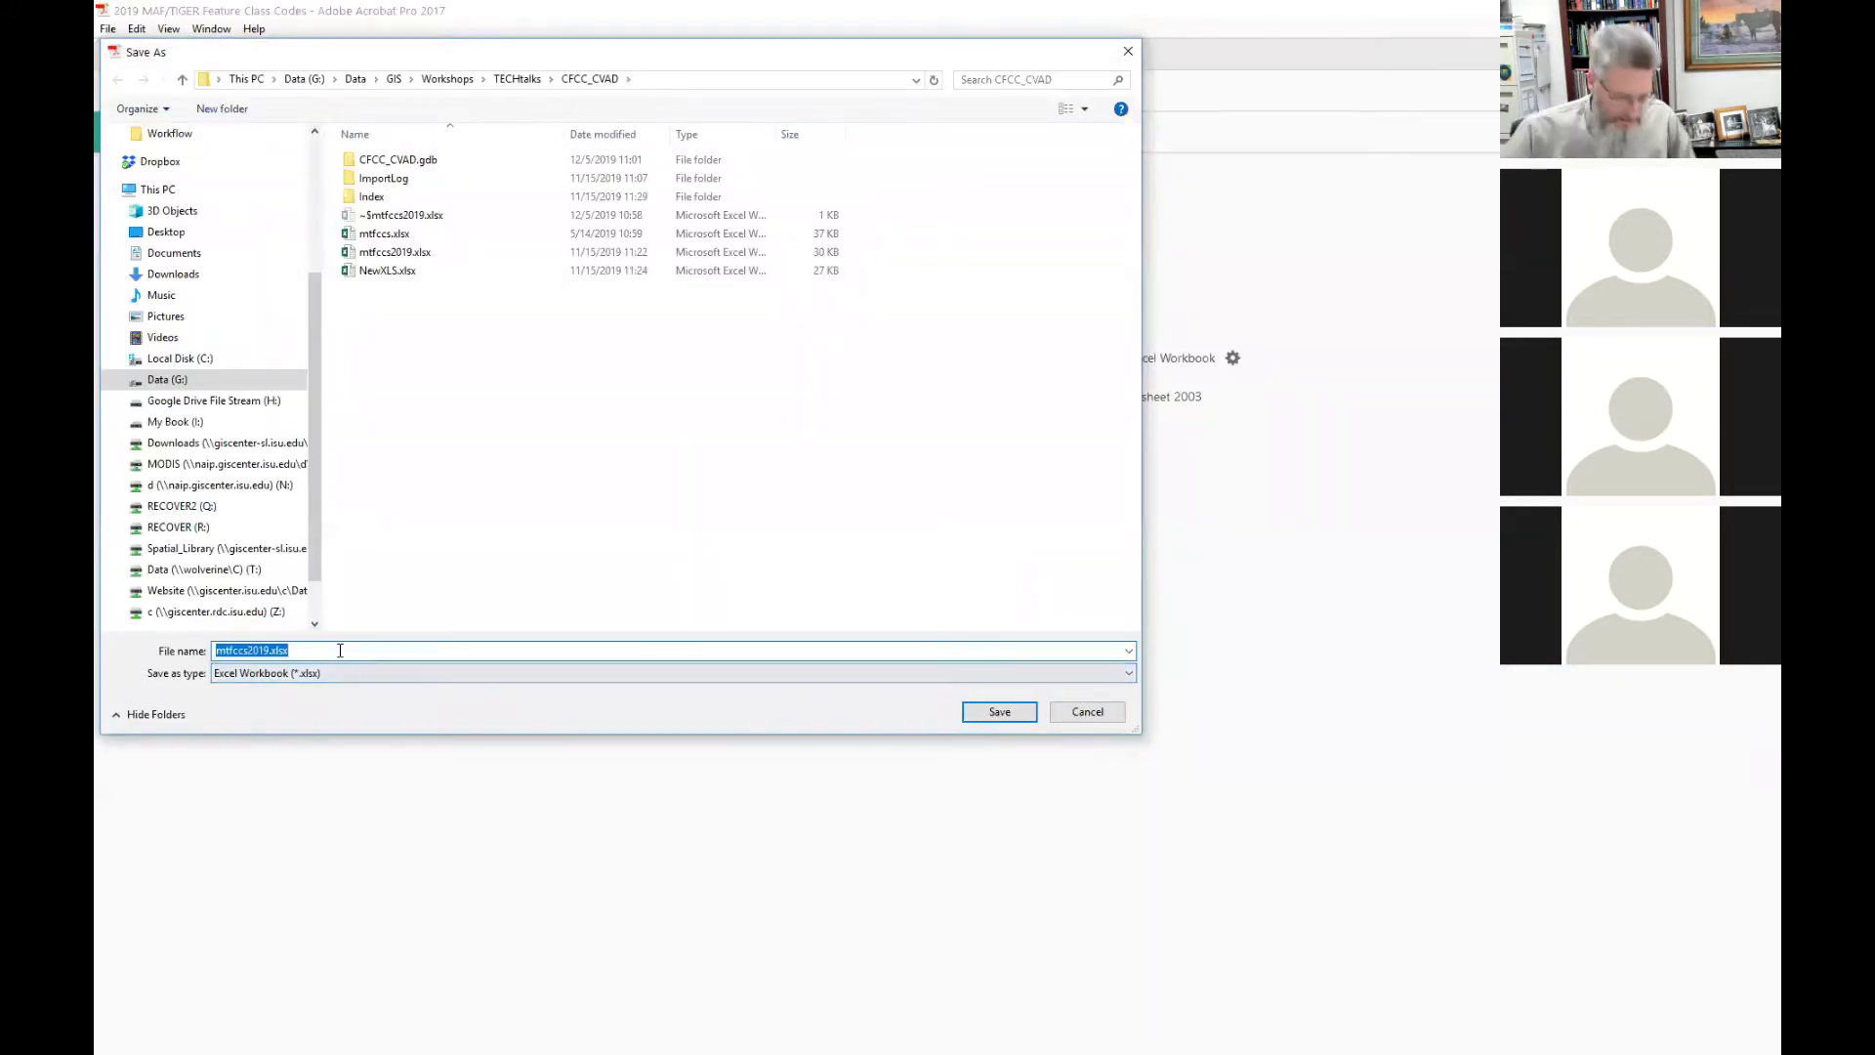
text(Ts)
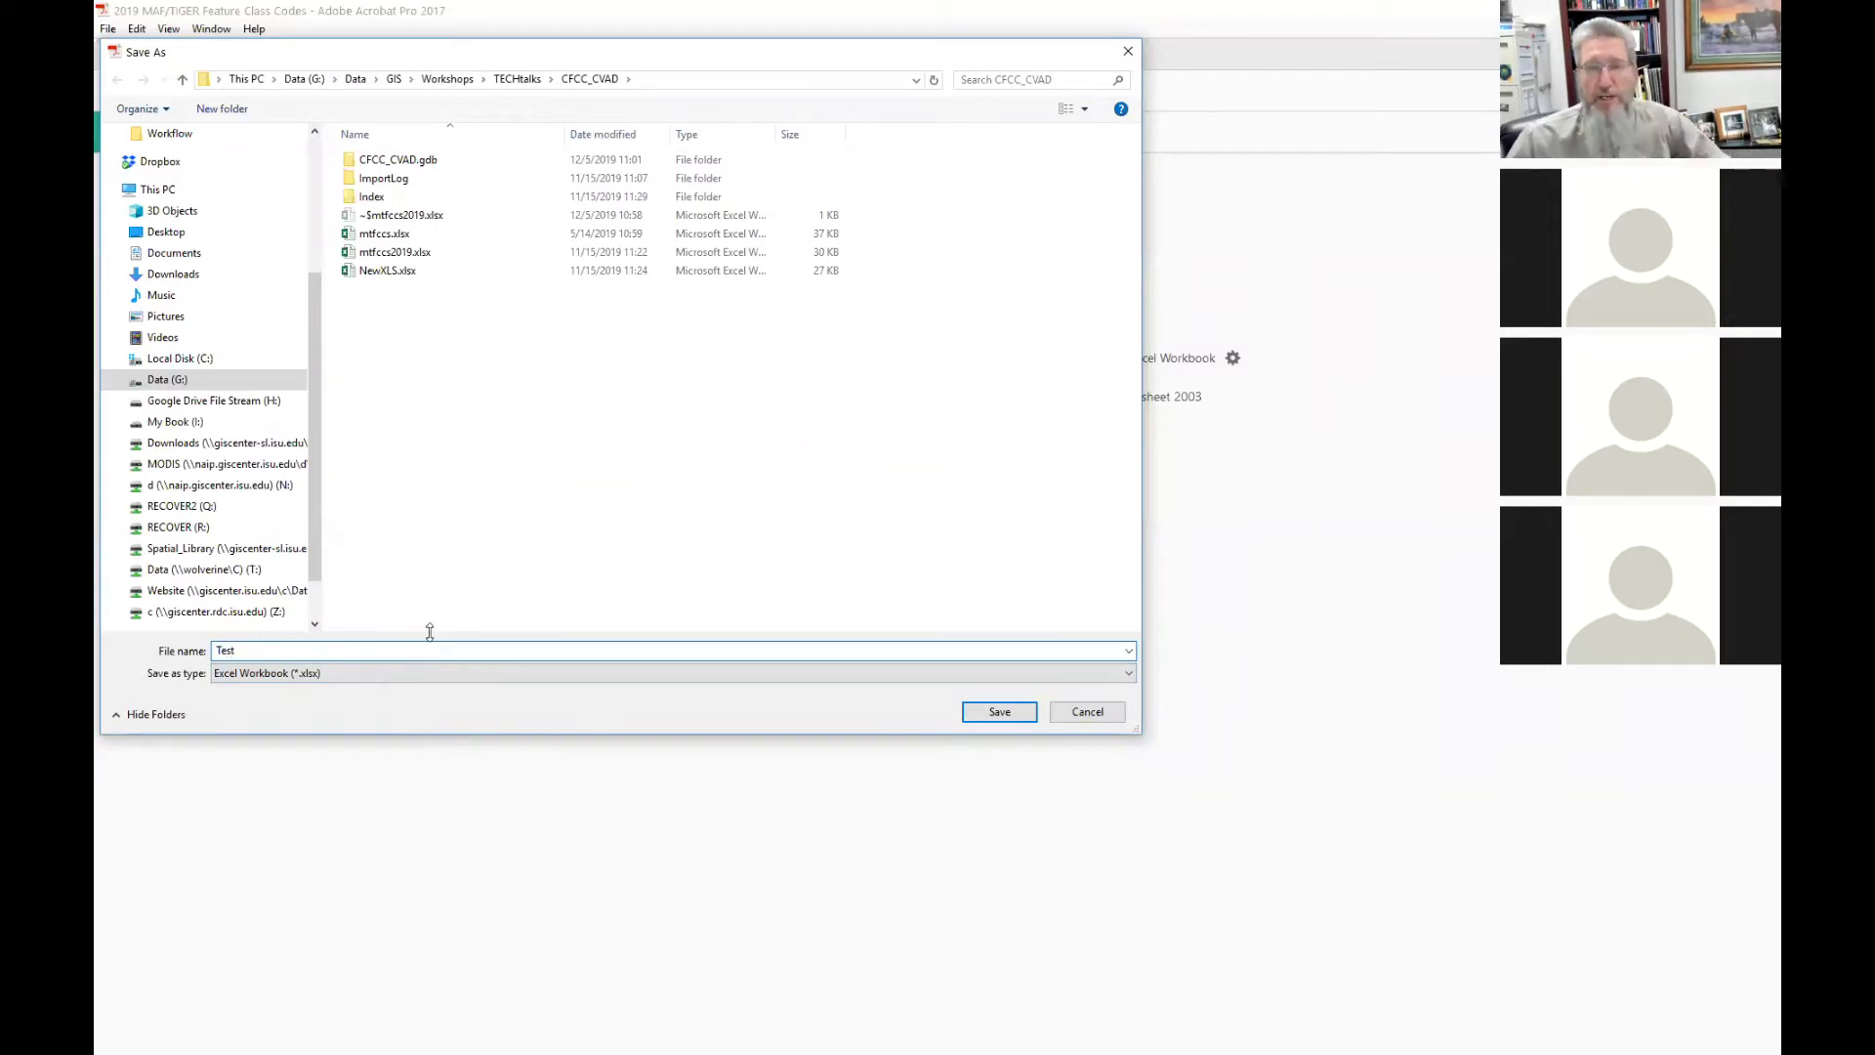
click(994, 713)
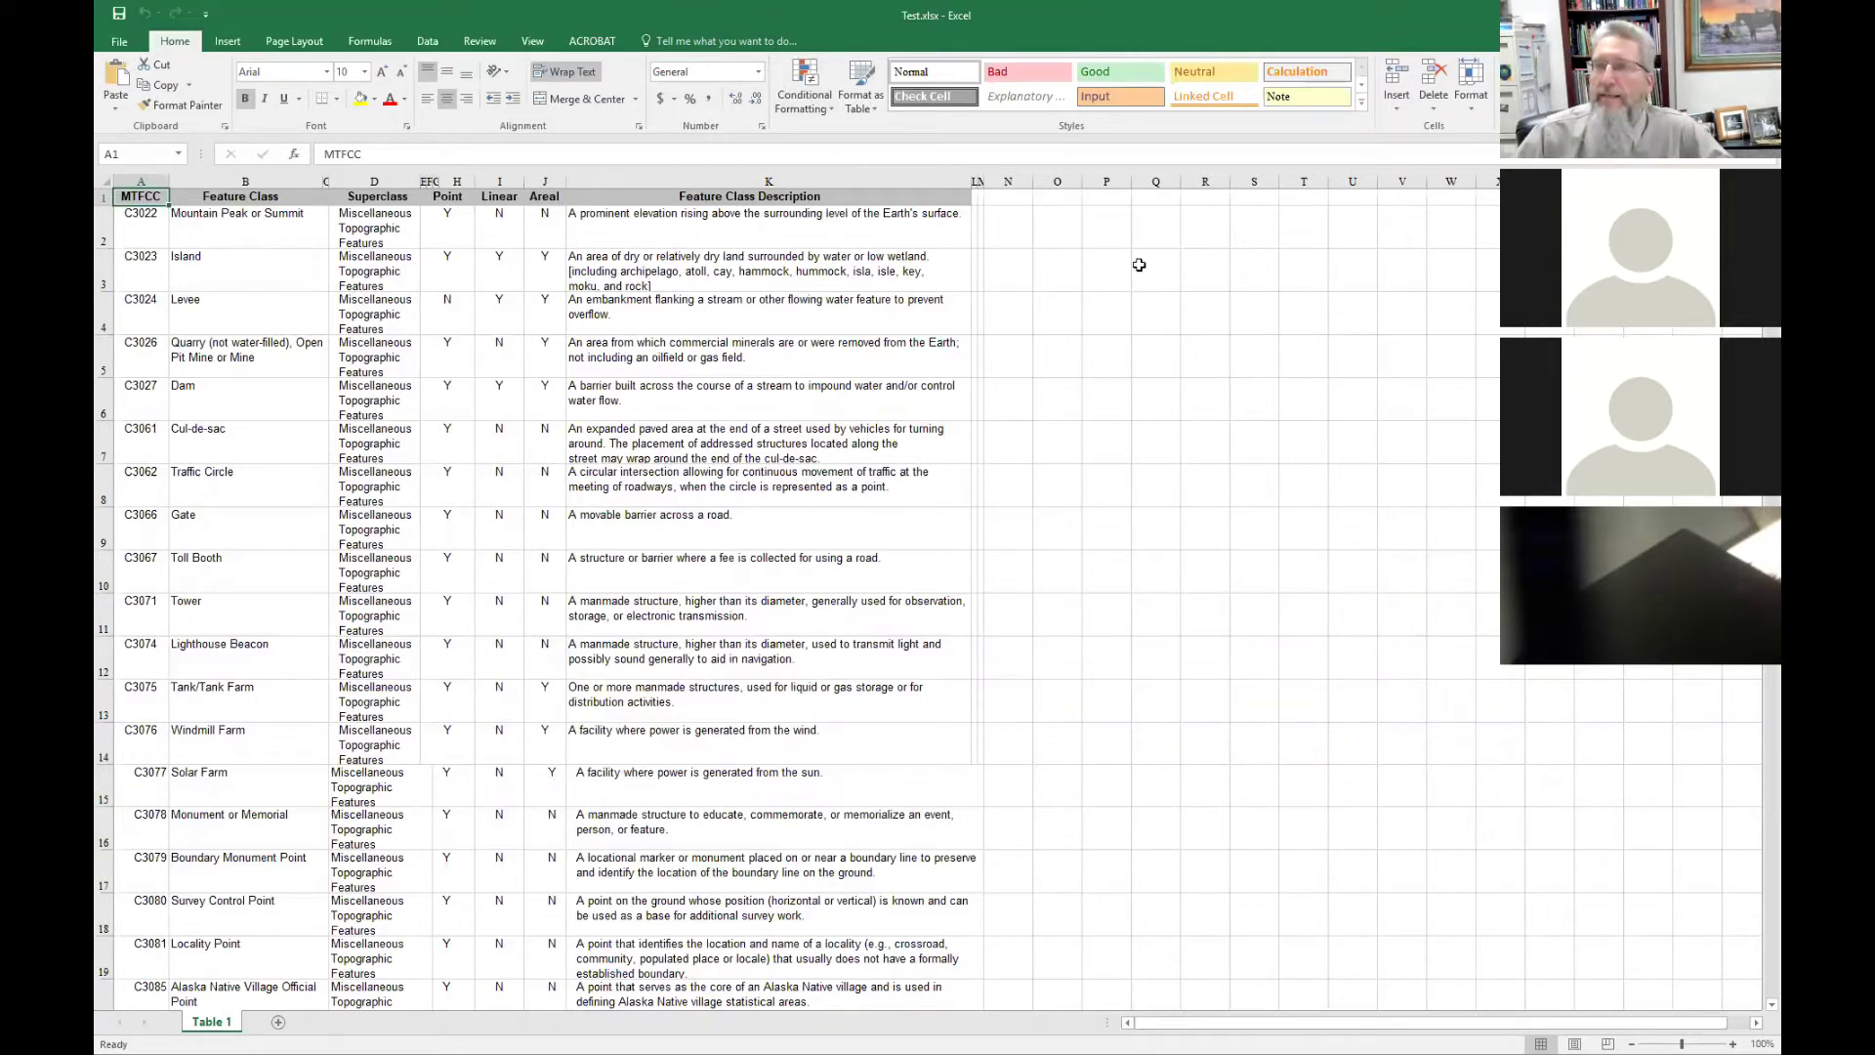
Switch back to the web browser and show the CFCC MTFCC Translations page.
key(alt+Tab)
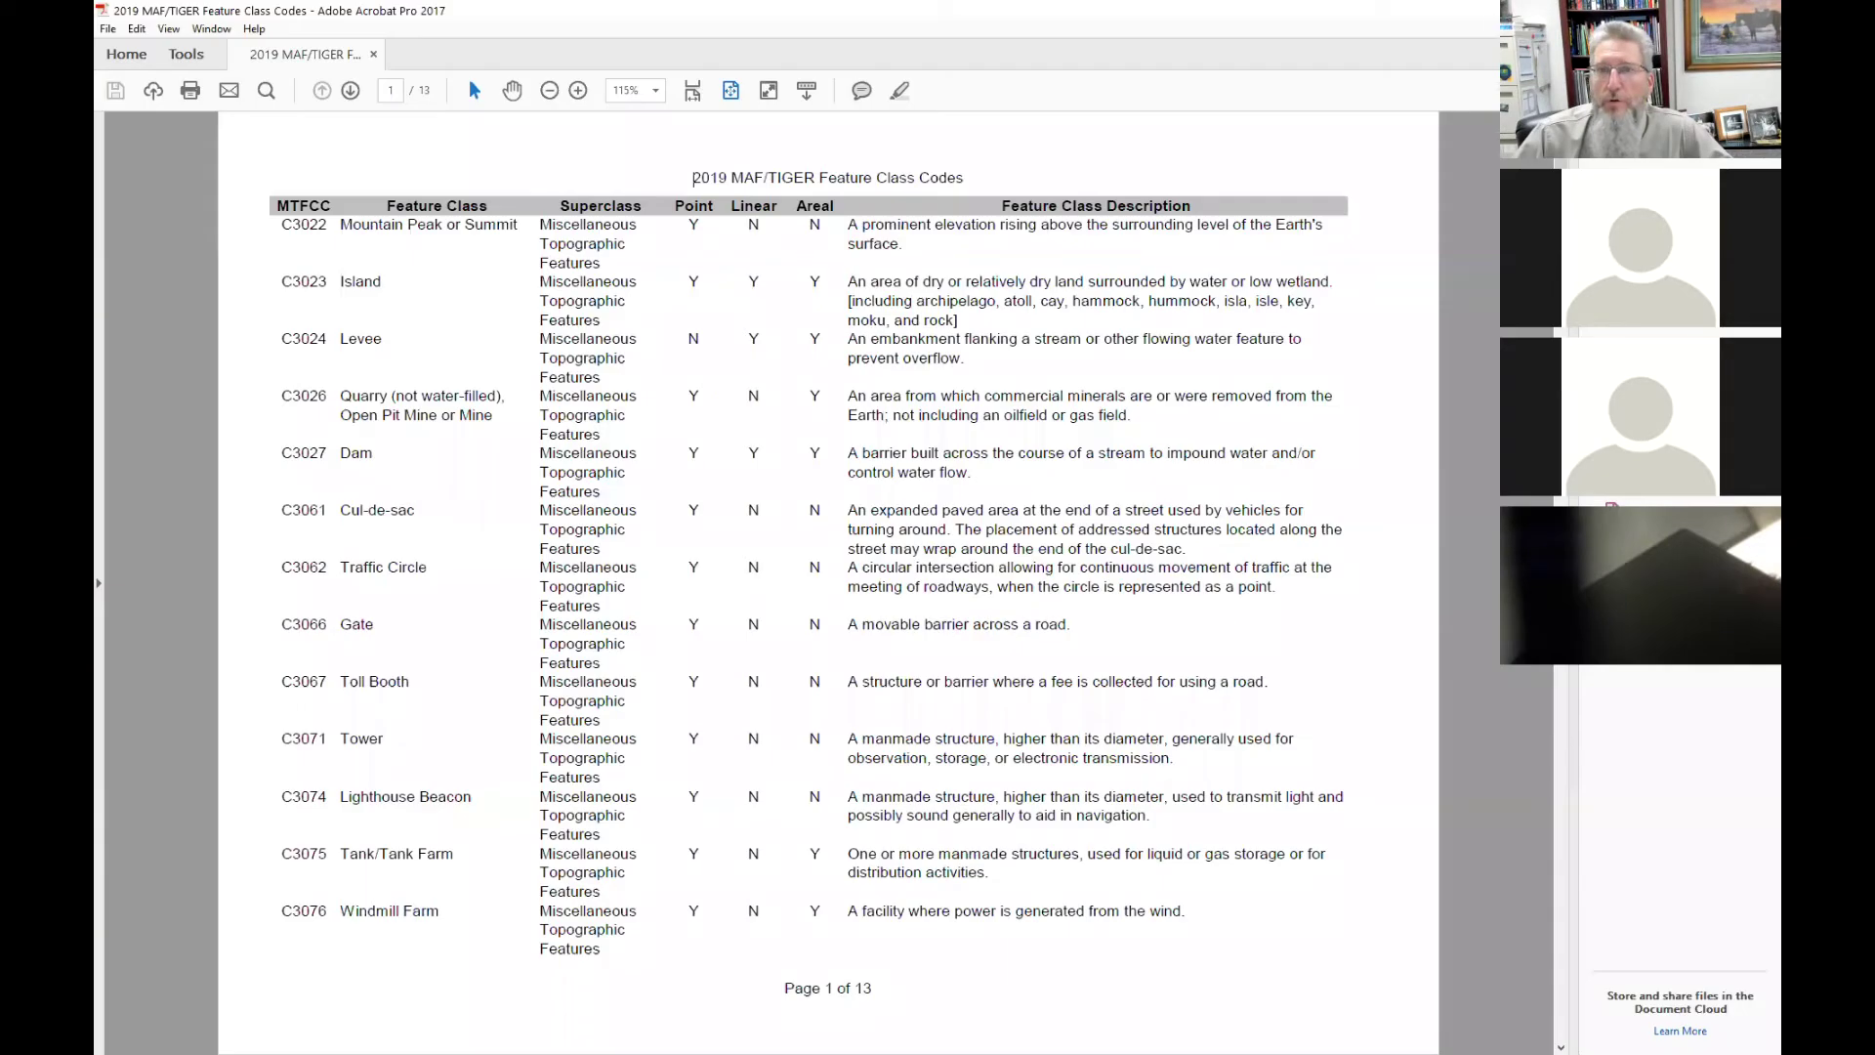
key(alt+Tab)
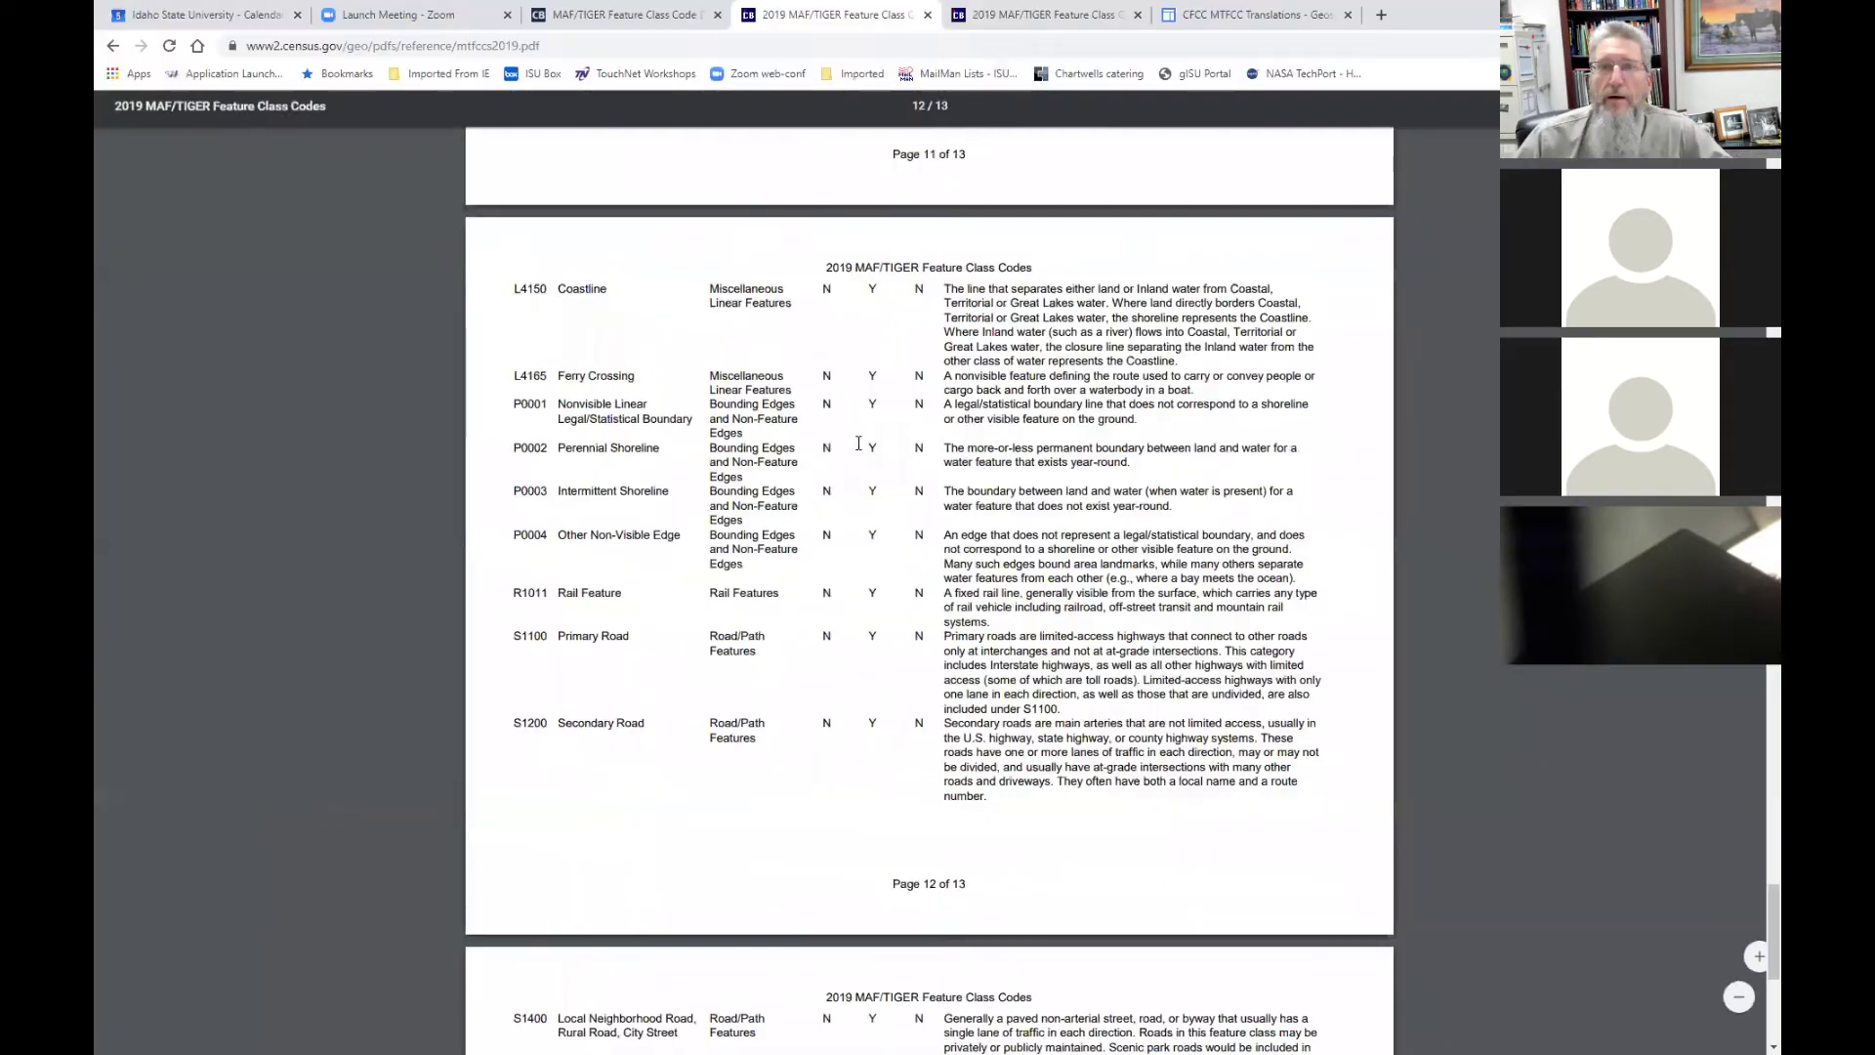
click(1064, 24)
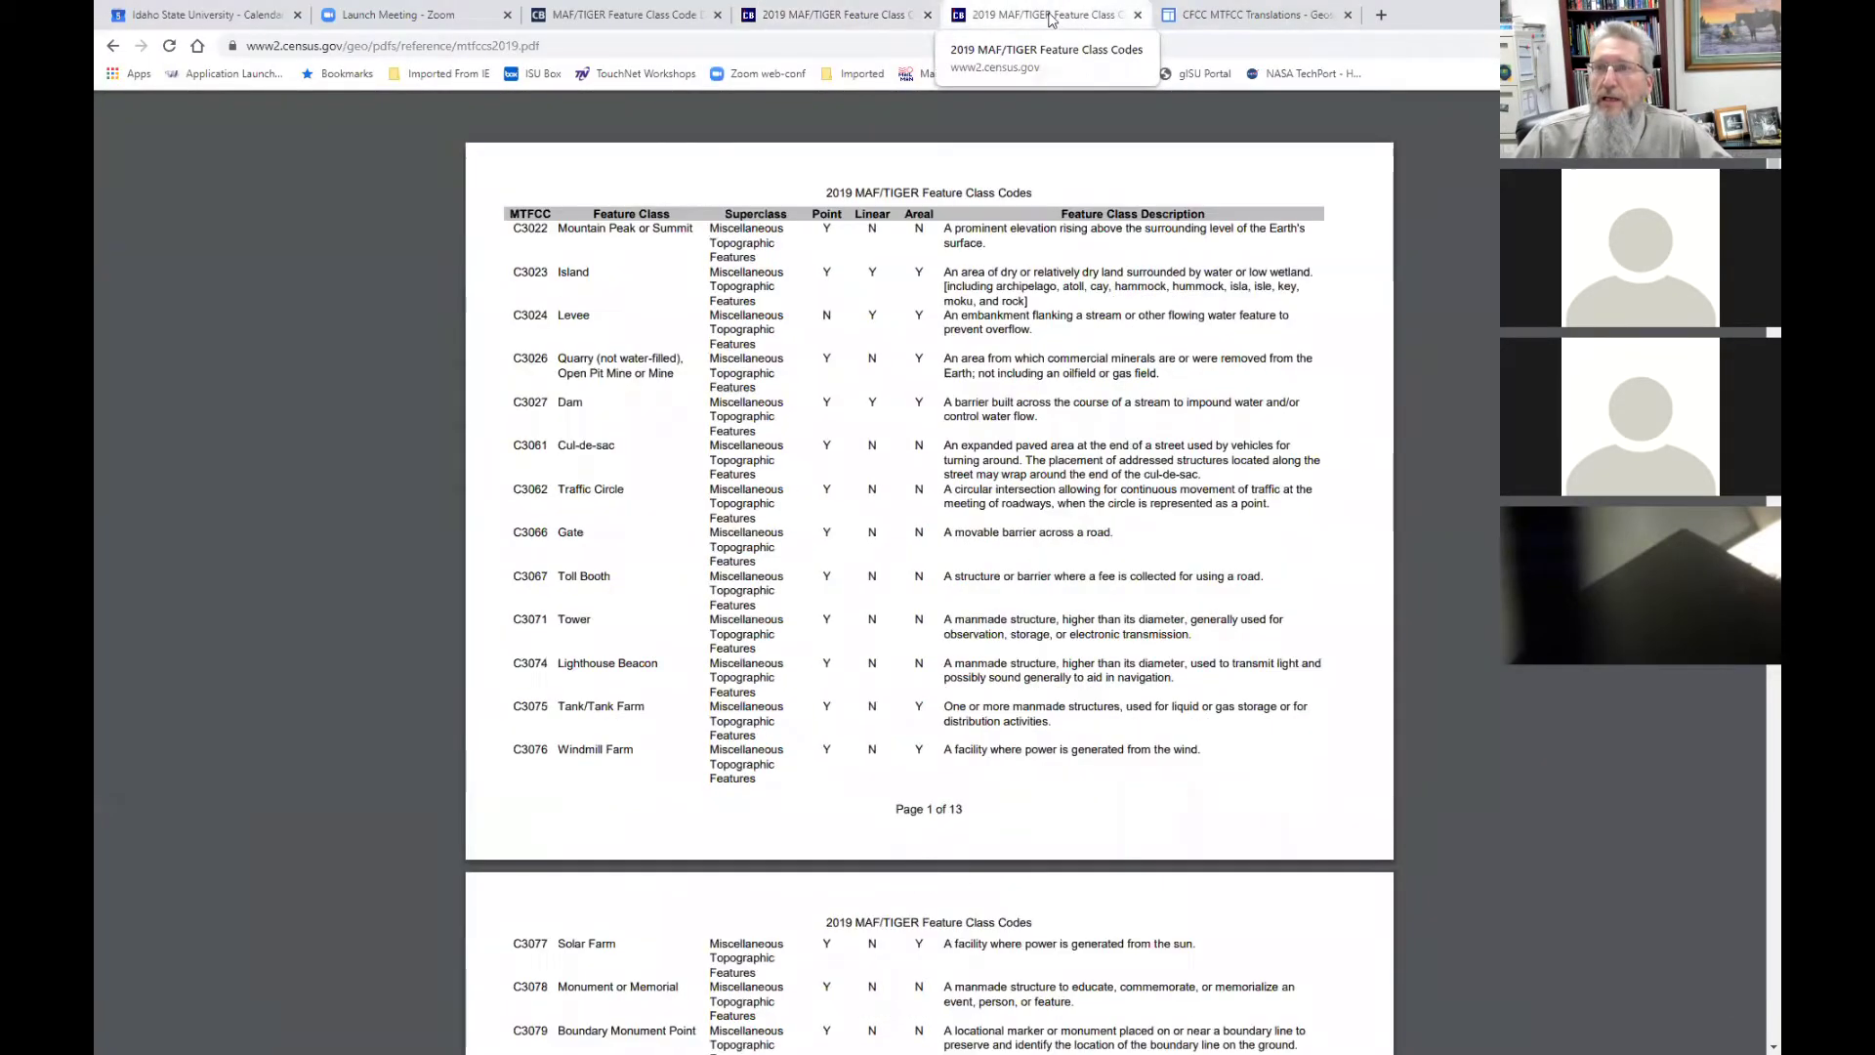
click(1211, 15)
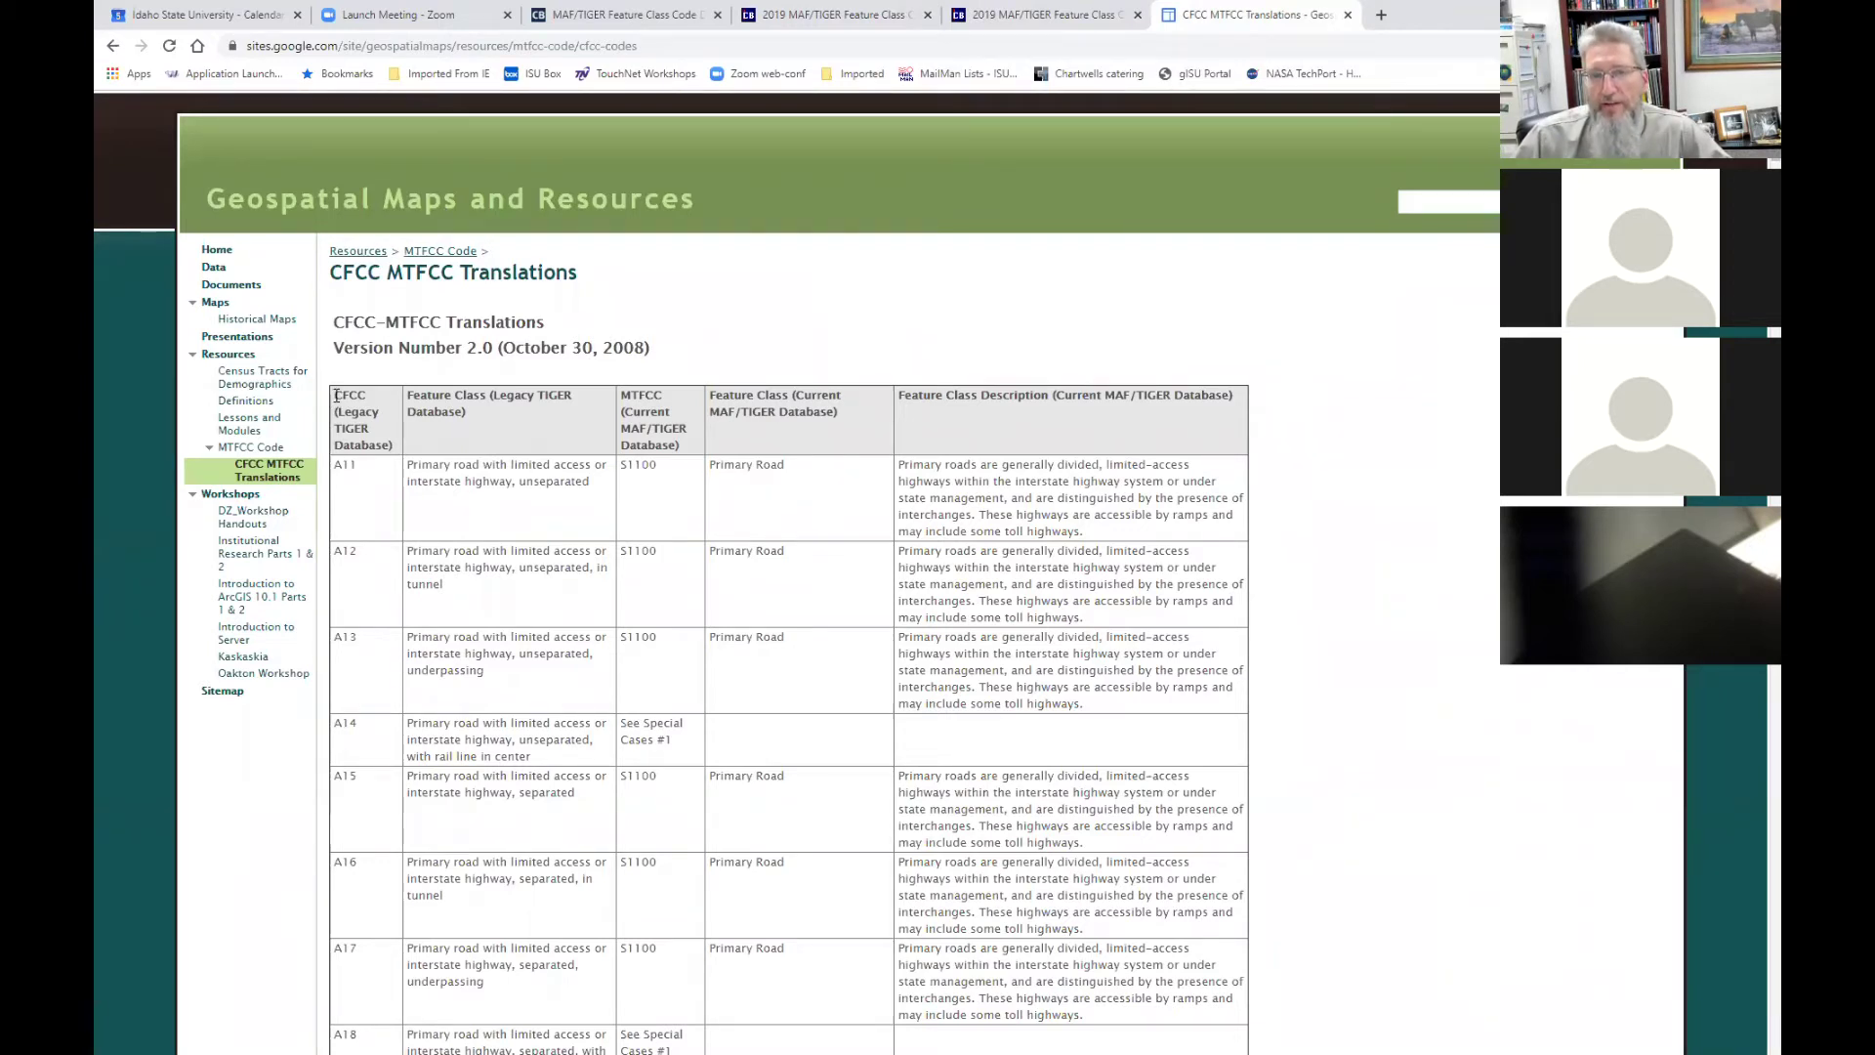
Copy the CFCC-MTFCC translation table from its header row through the A33 row.
drag(336, 395, 1128, 763)
scroll(1128, 763, down, 5)
scroll(1133, 757, down, 10)
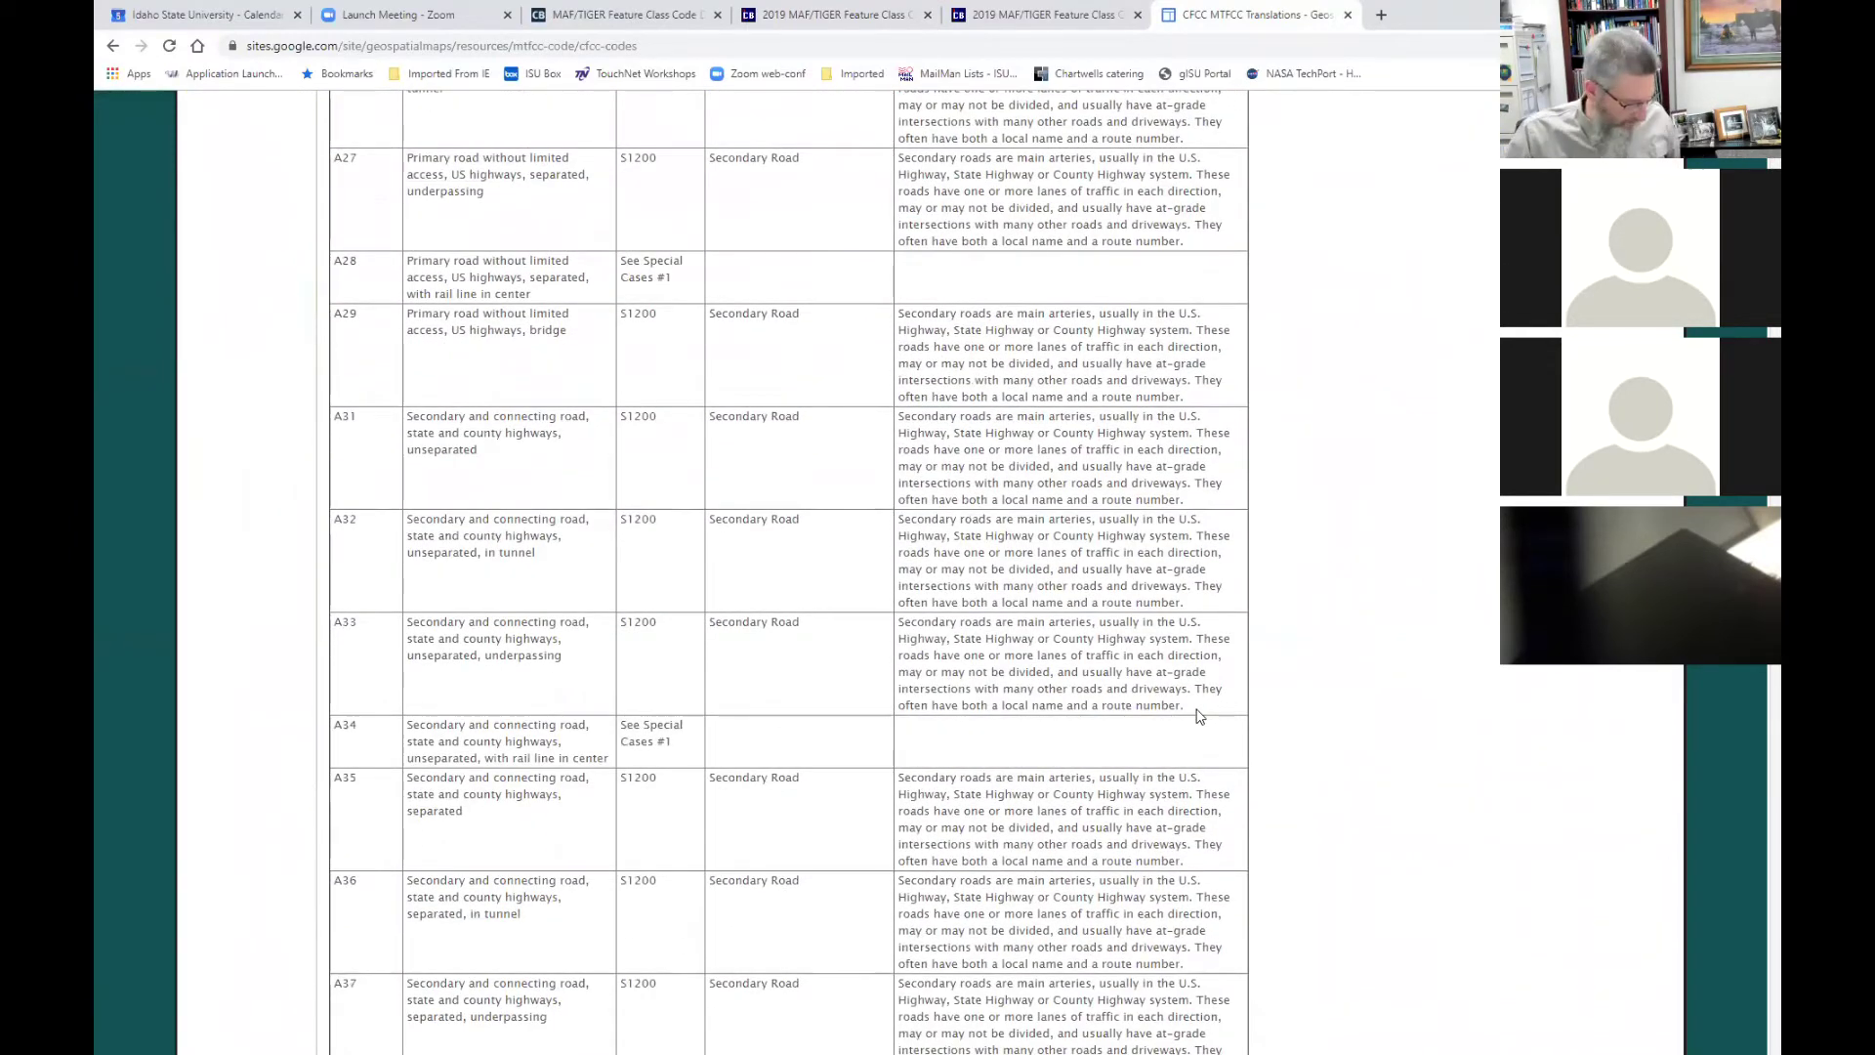
shift+click(1202, 711)
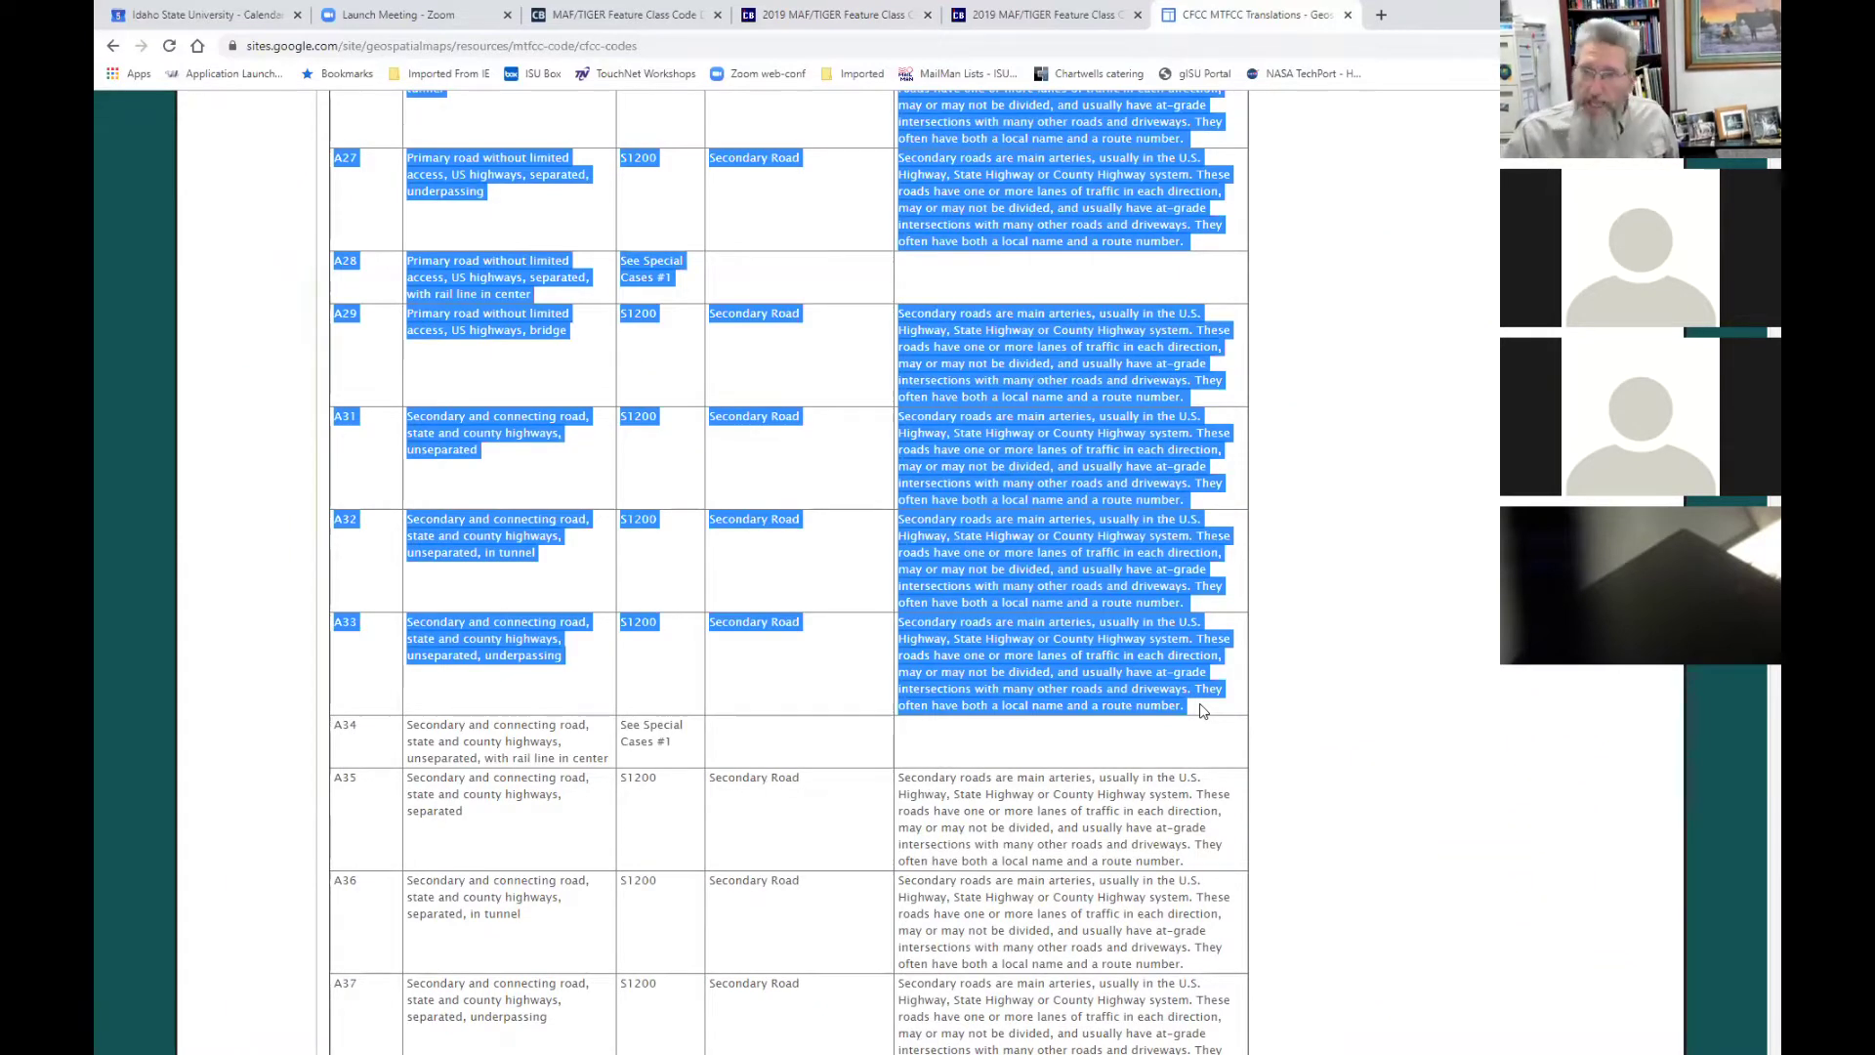
scroll(670, 401, up, 20)
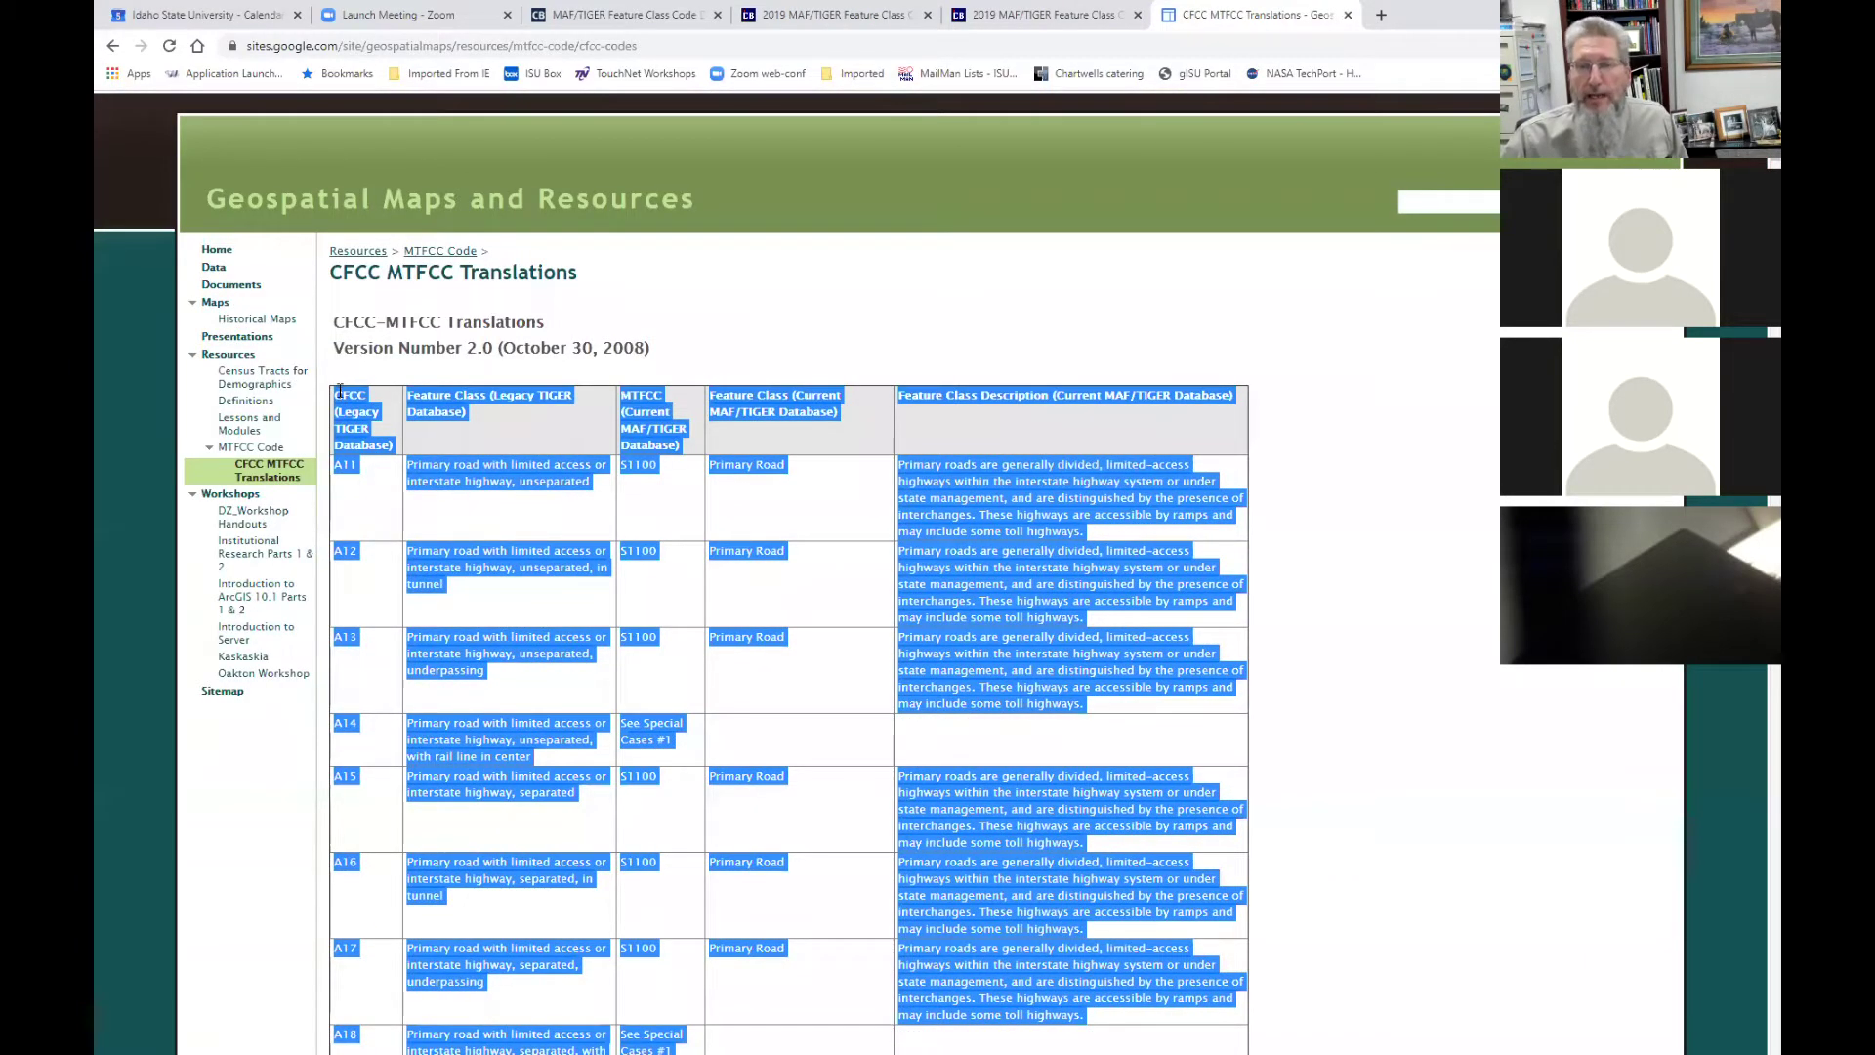
scroll(1001, 545, down, 20)
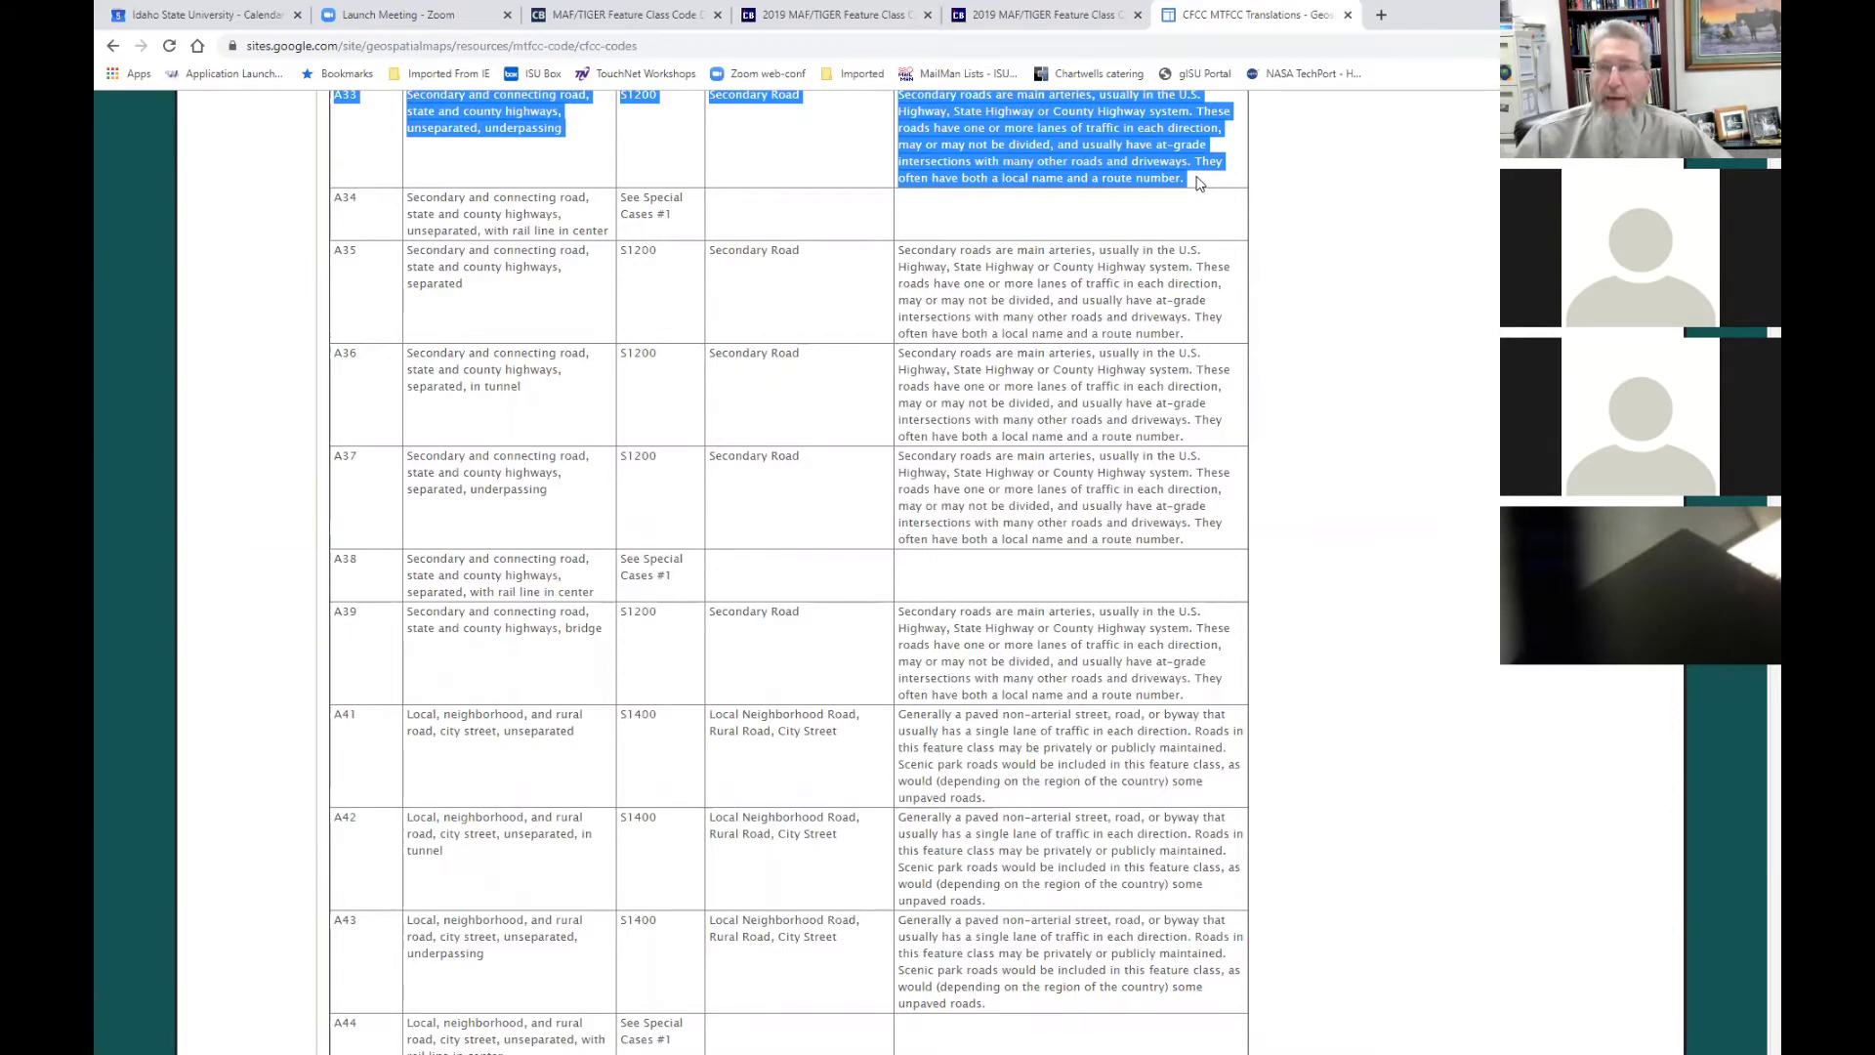
right_click(1046, 144)
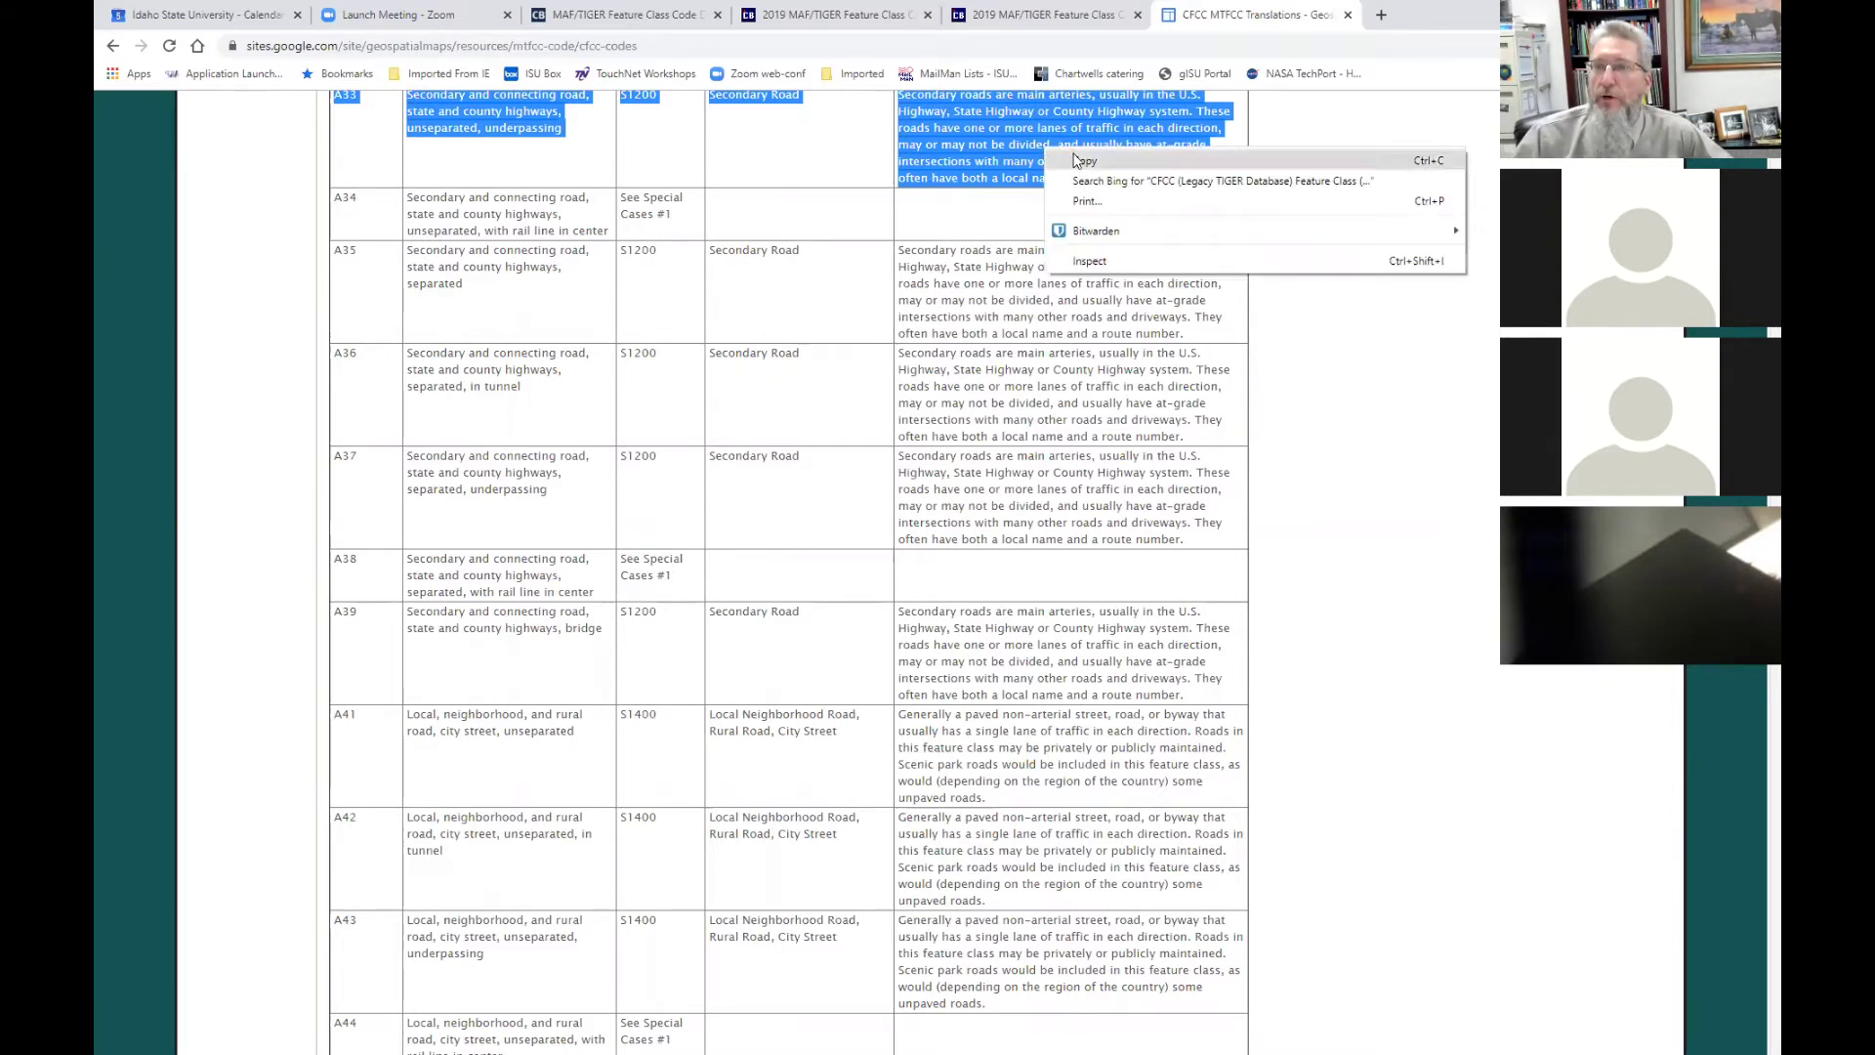
click(1076, 156)
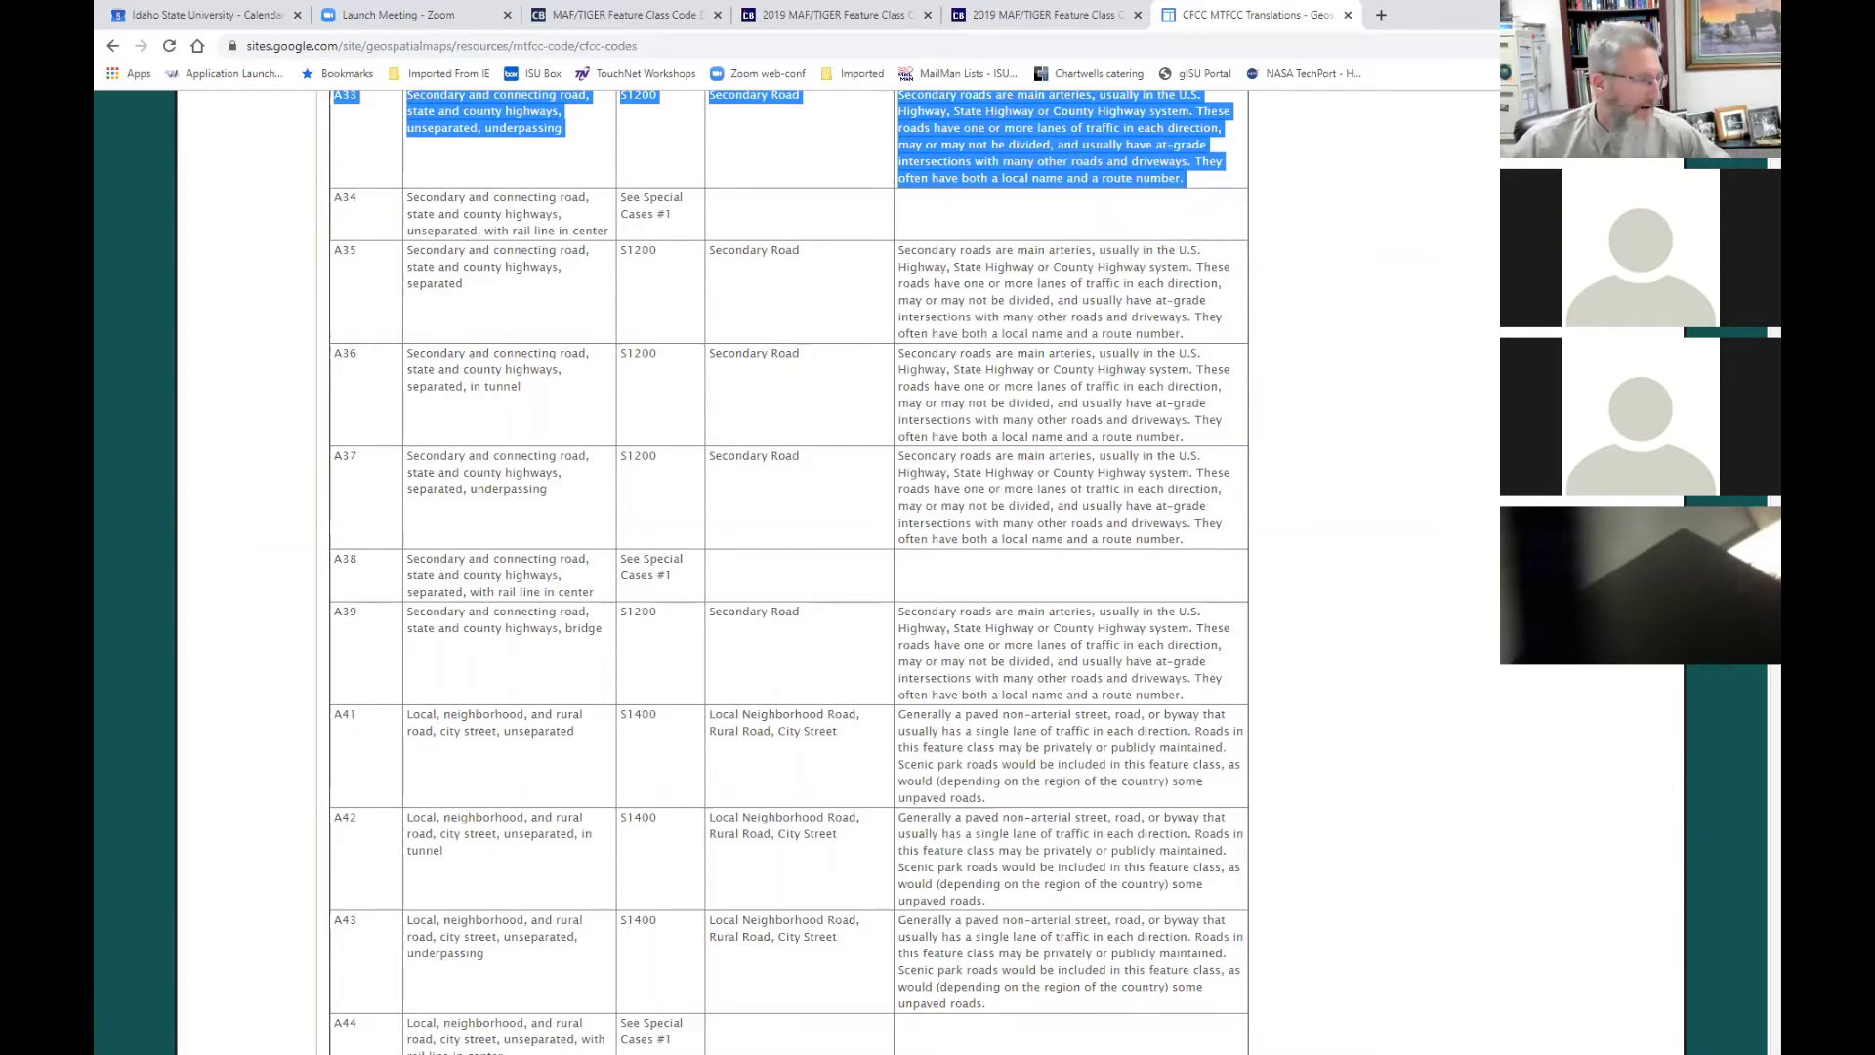
Switch to the Test workbook in Excel and paste the copied CFCC table into a new sheet at A1, keeping source formatting.
key(alt+Tab)
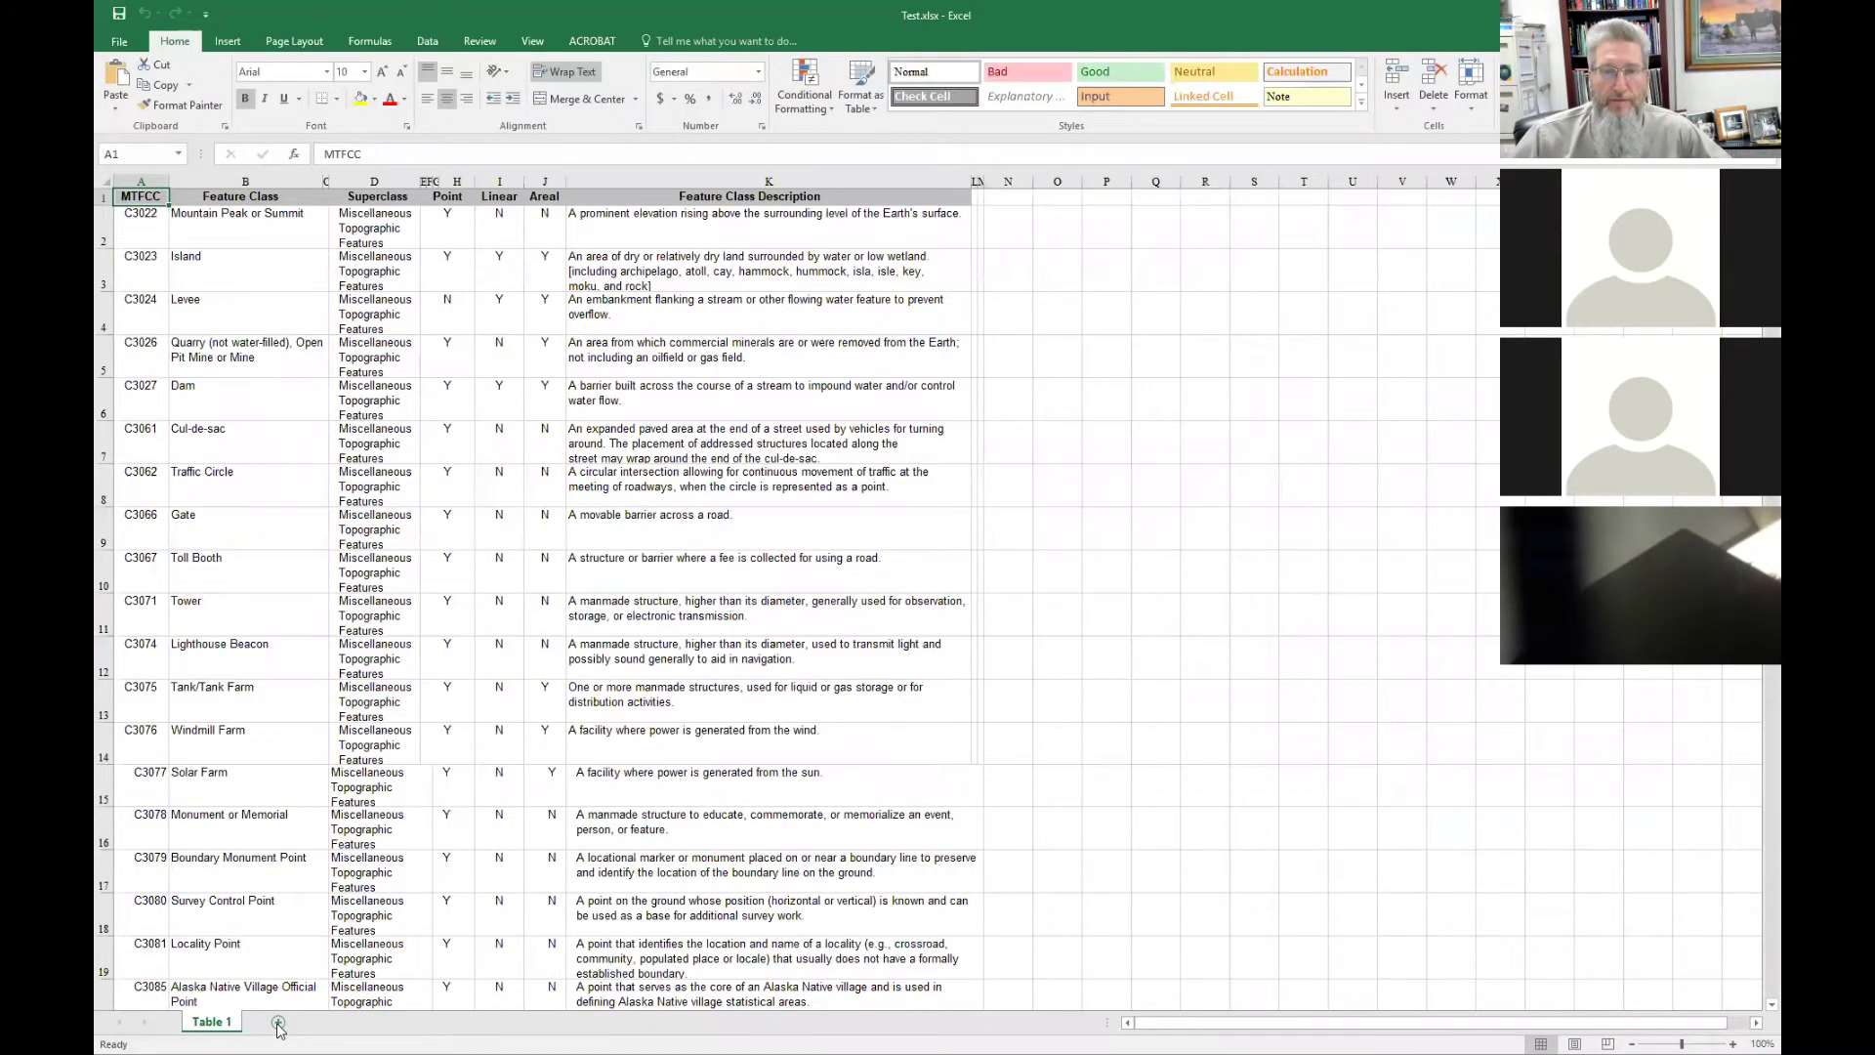
click(279, 1022)
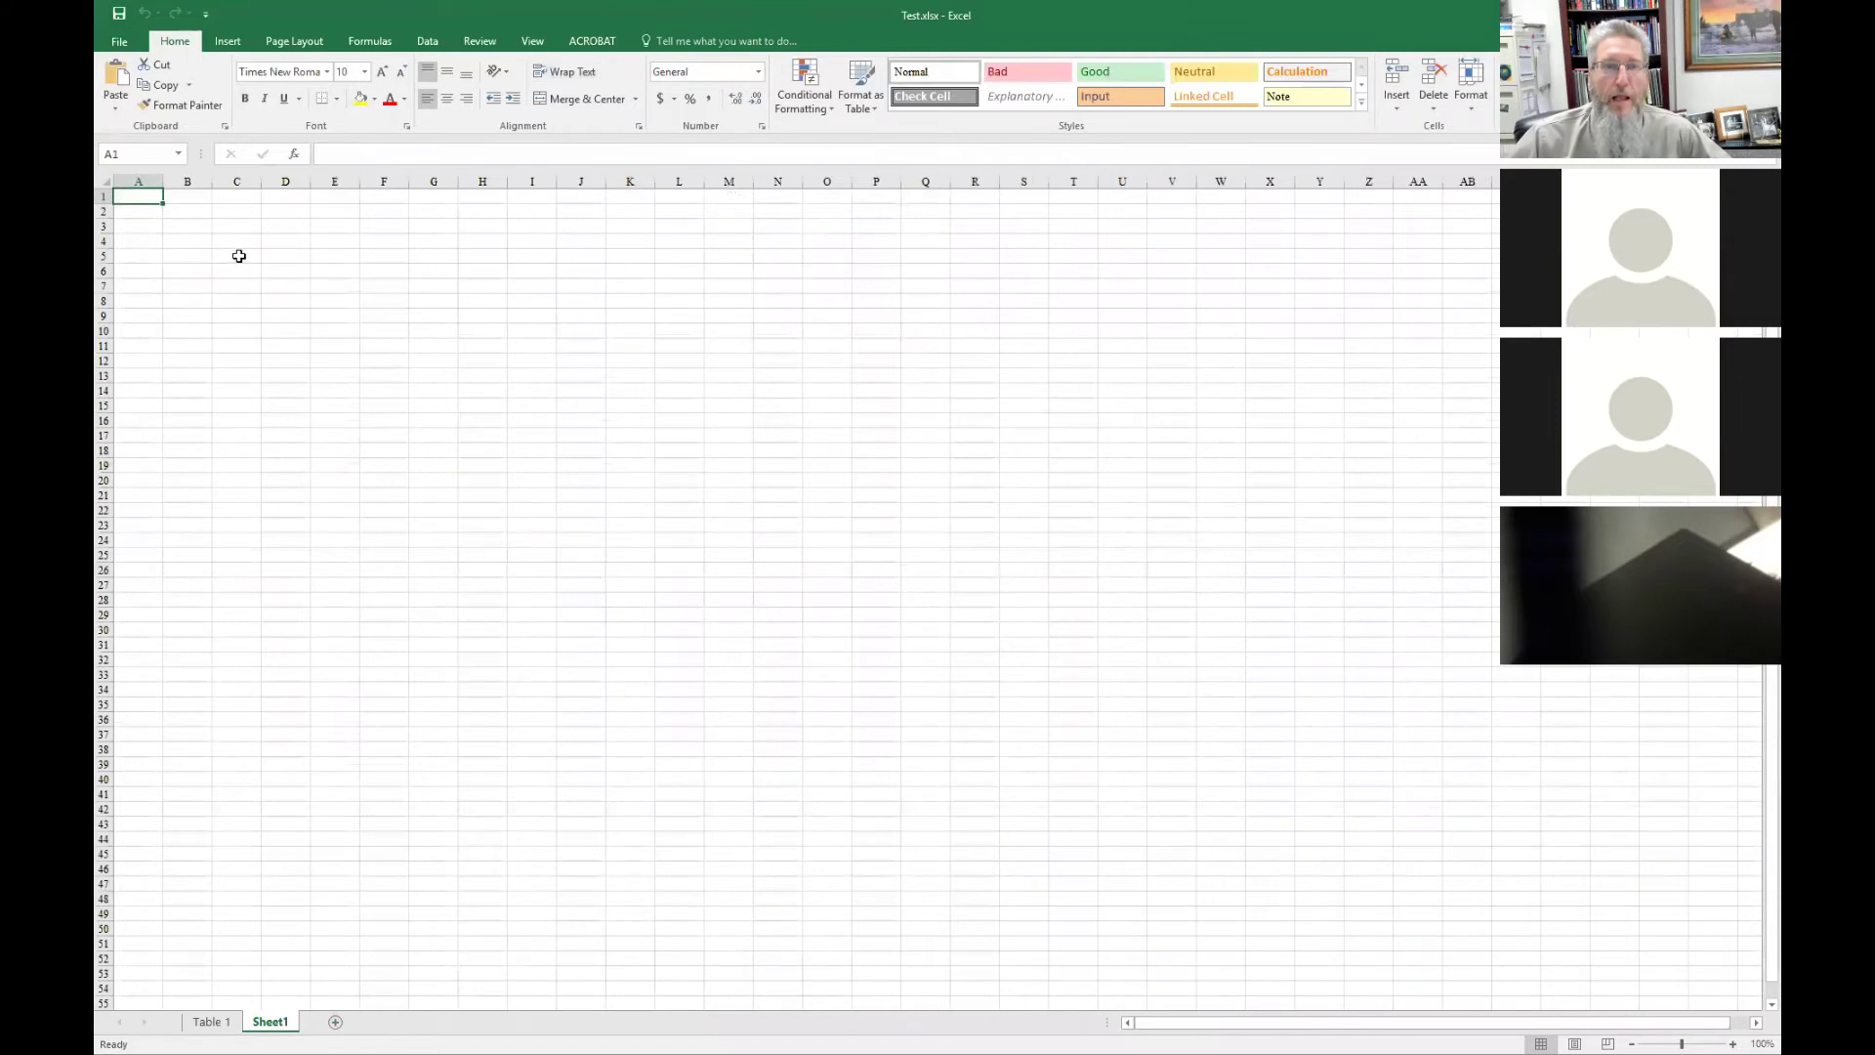
right_click(147, 201)
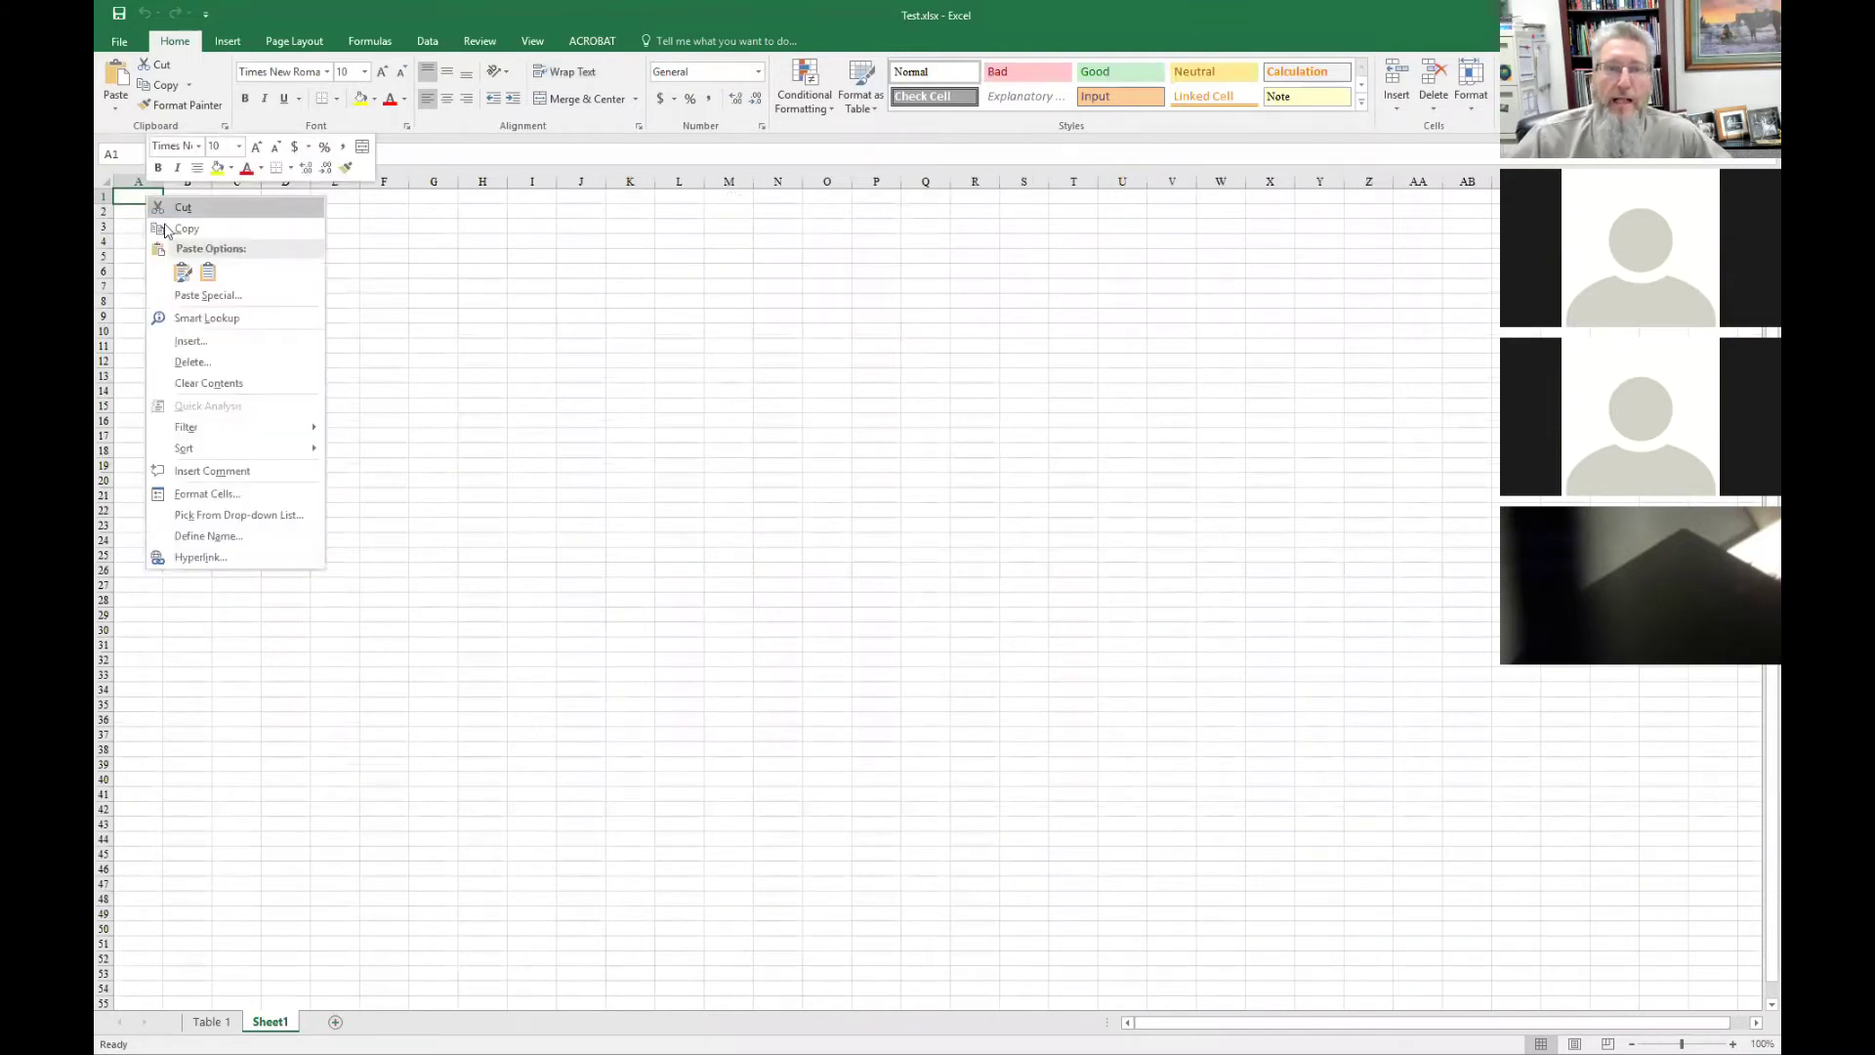
click(182, 274)
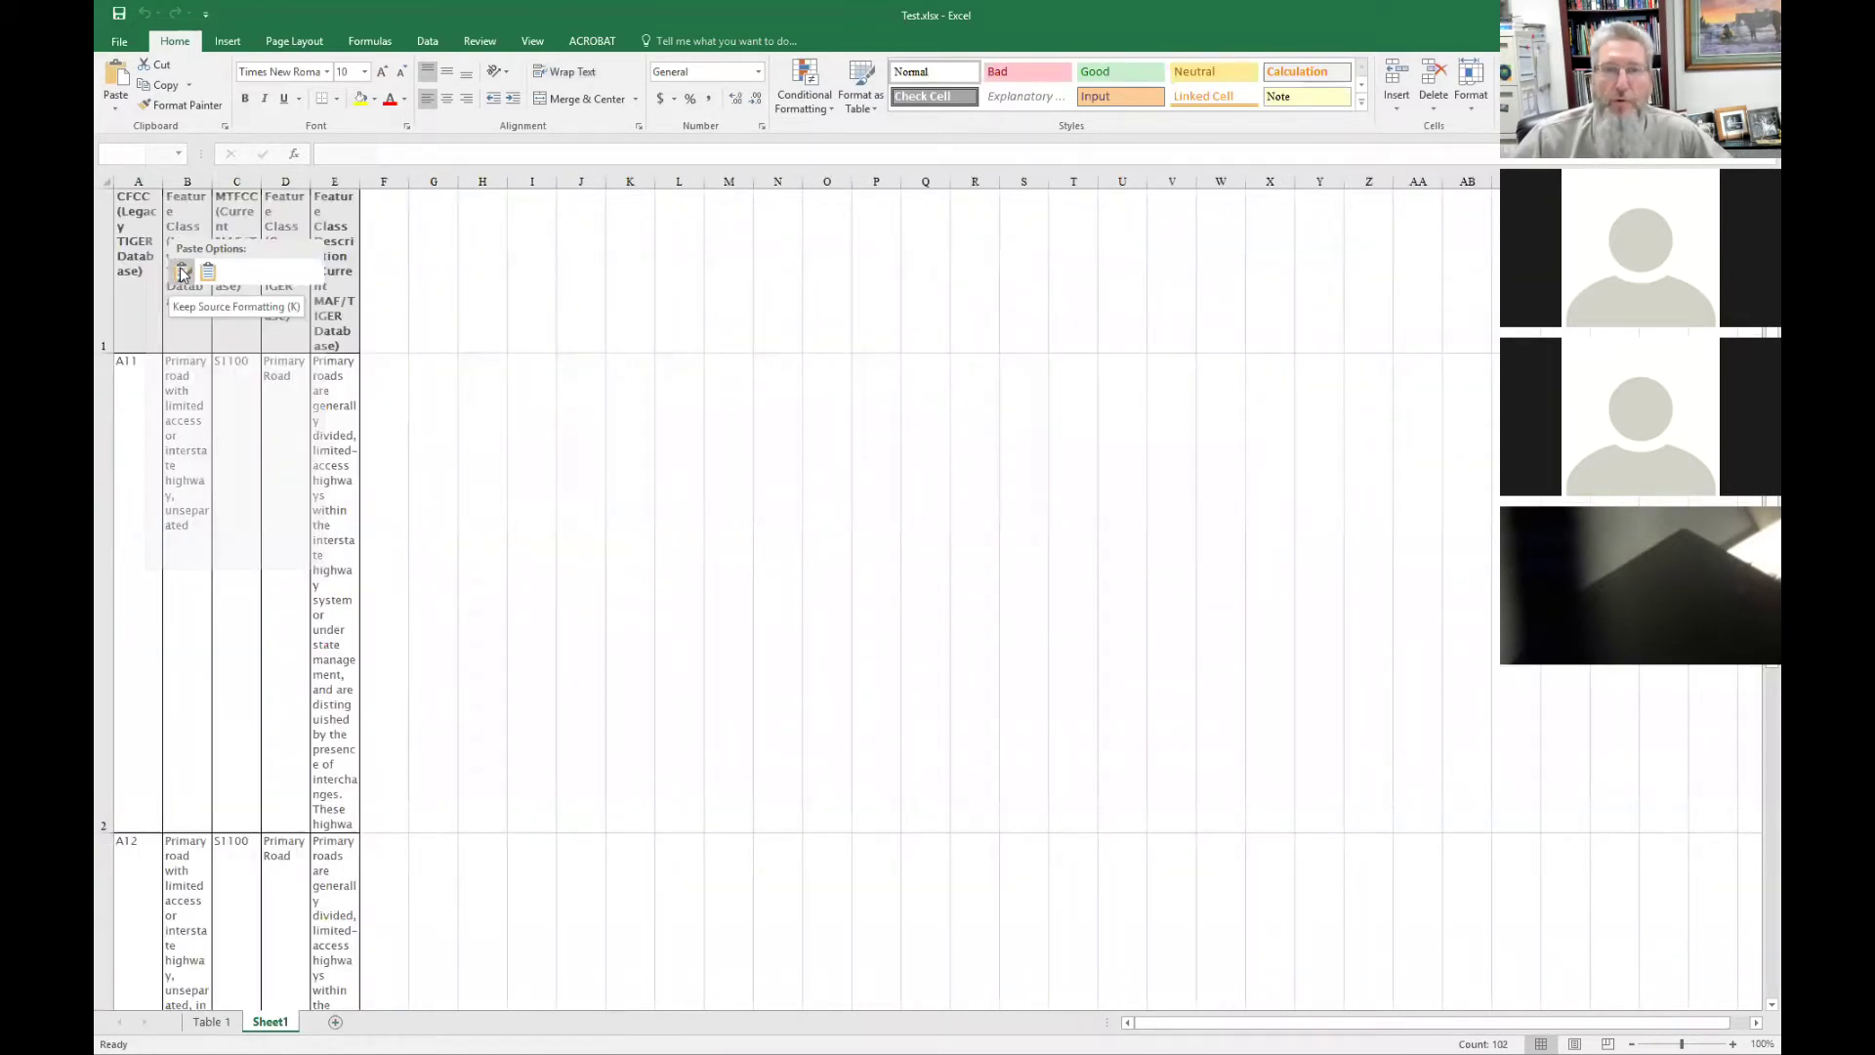
click(181, 274)
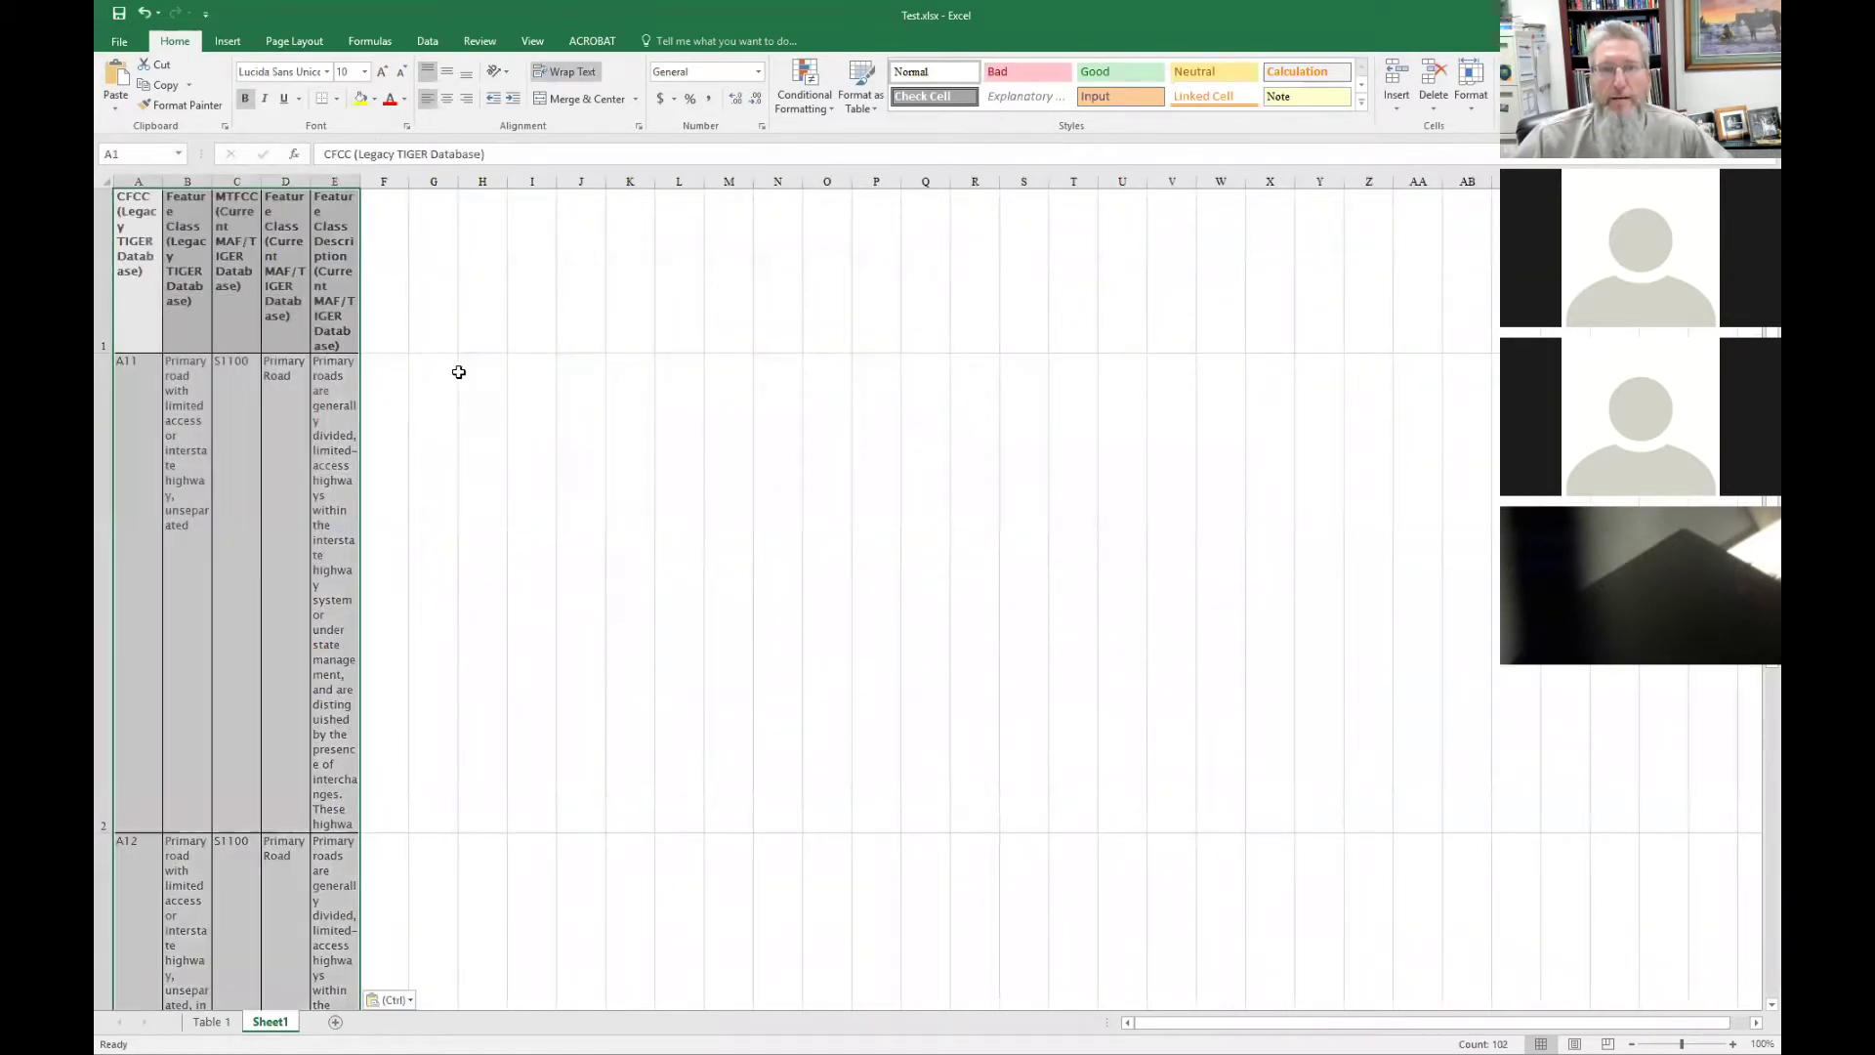
drag(165, 182, 210, 182)
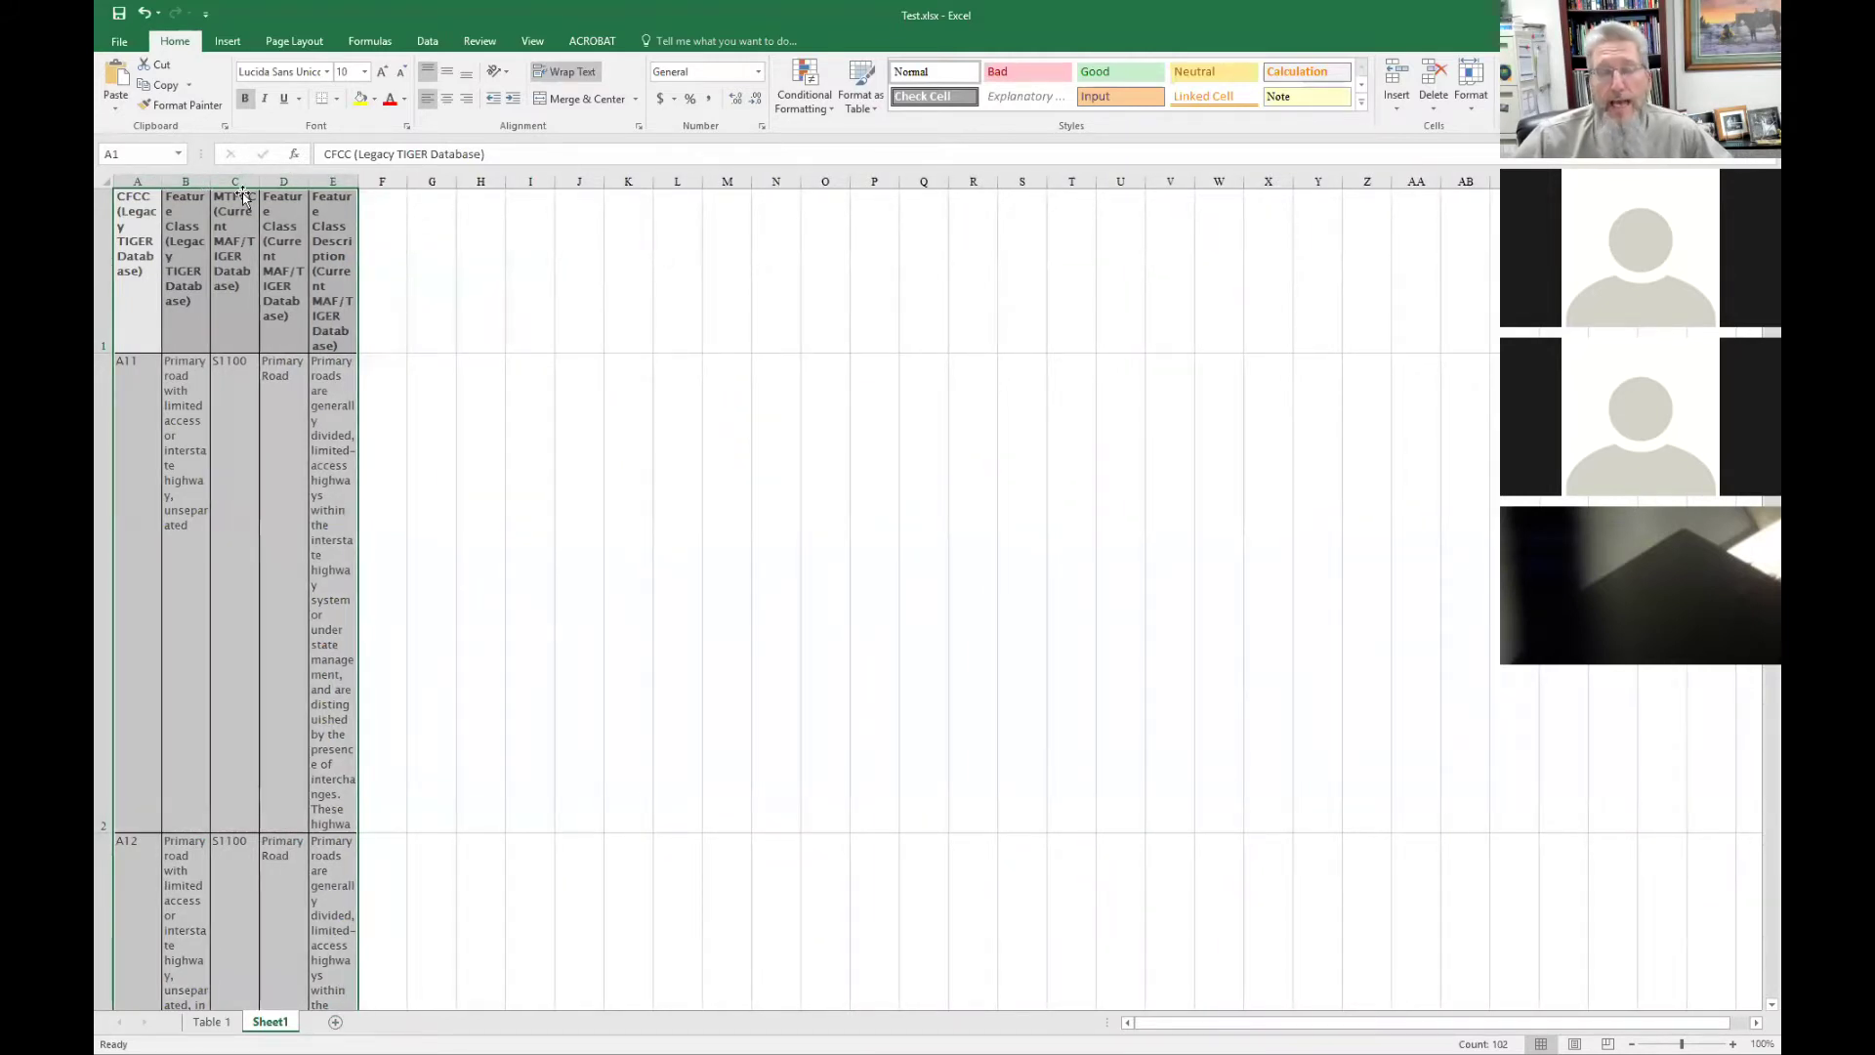
click(522, 478)
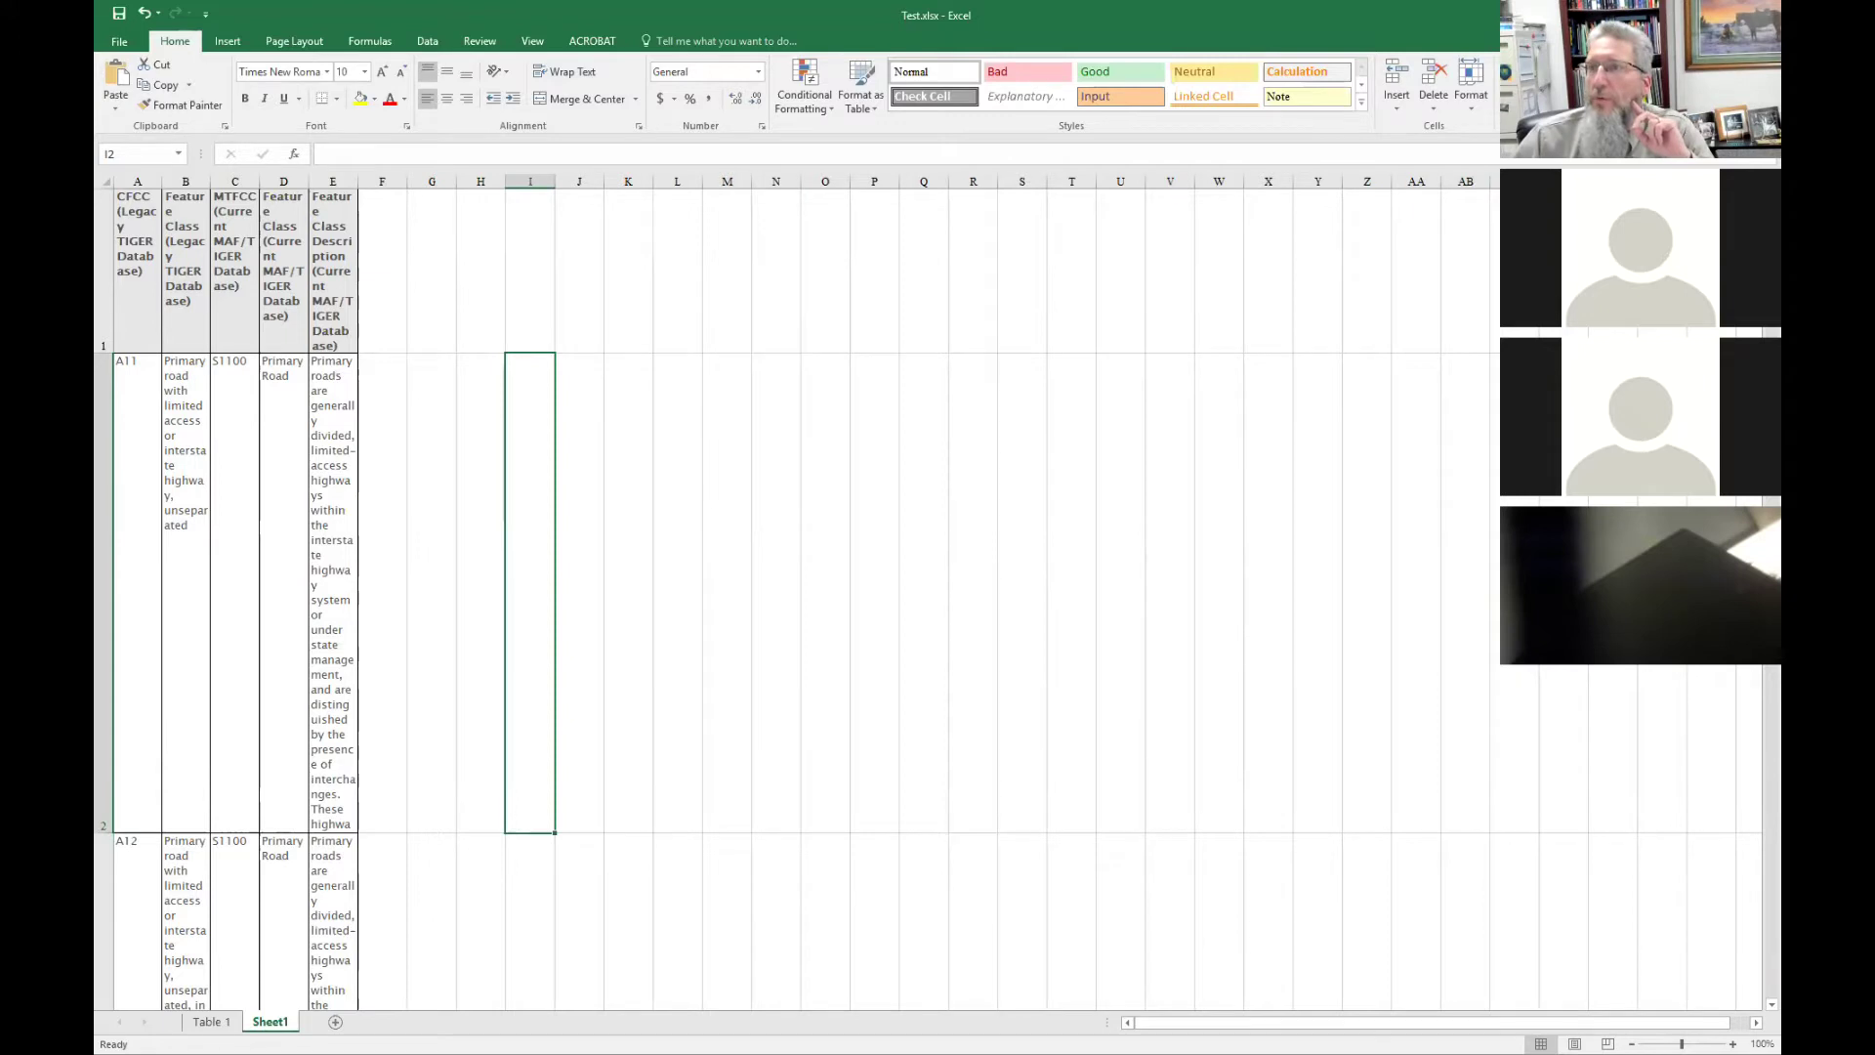
Compare the MTFCC codes on the Table 1 sheet with the MTFCC_Code field of the Roads attribute table in ArcGIS Pro.
click(209, 1021)
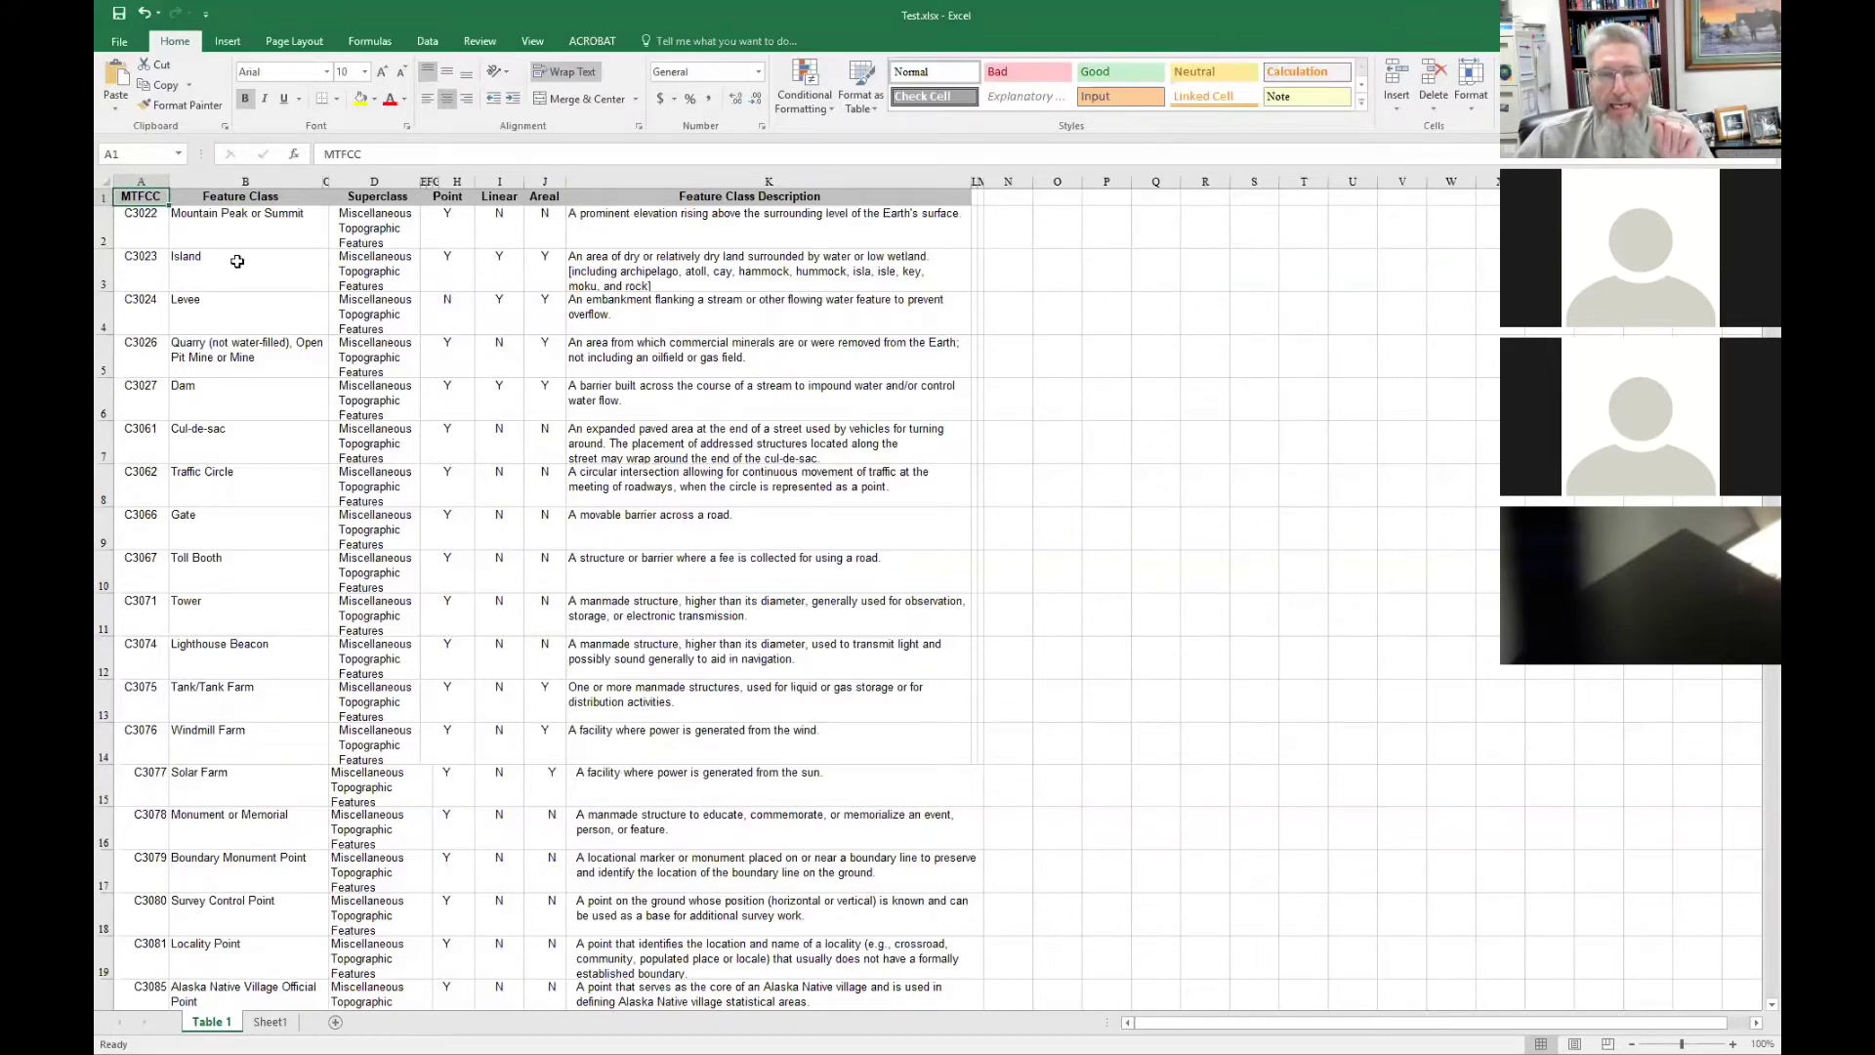
click(142, 221)
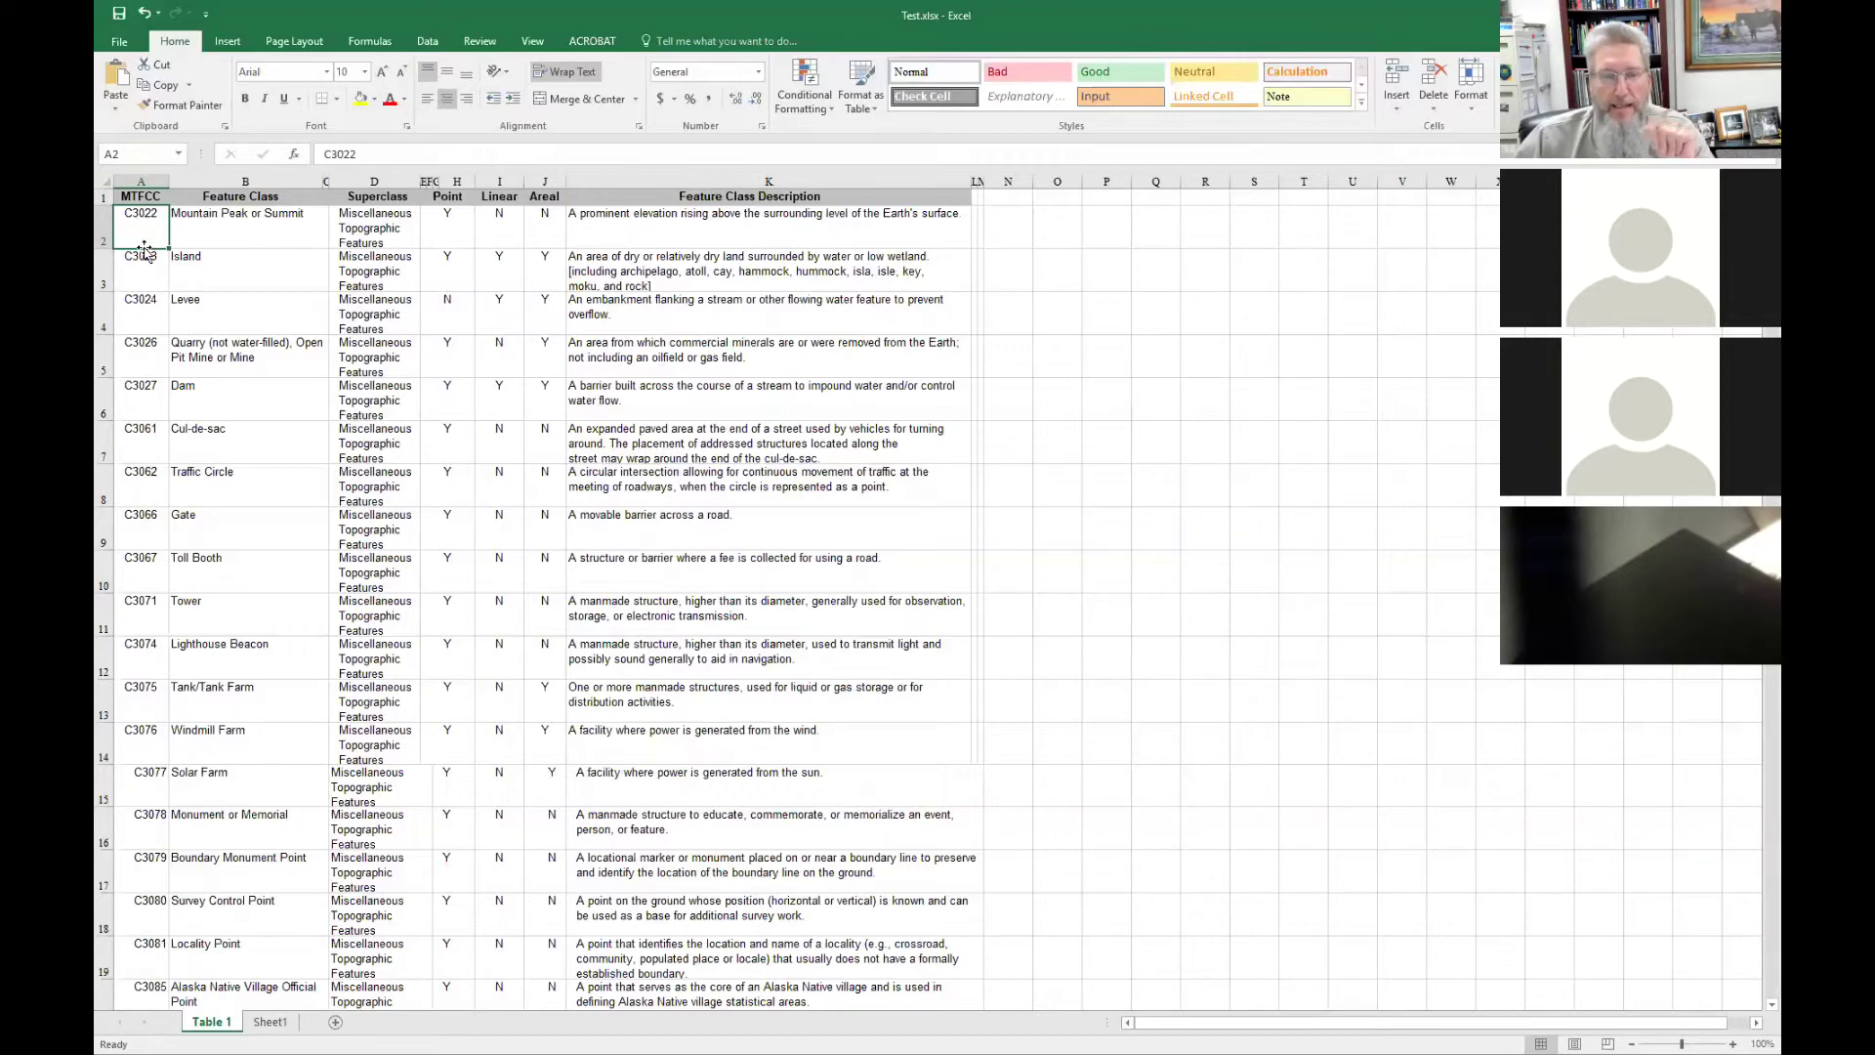
key(alt+Tab)
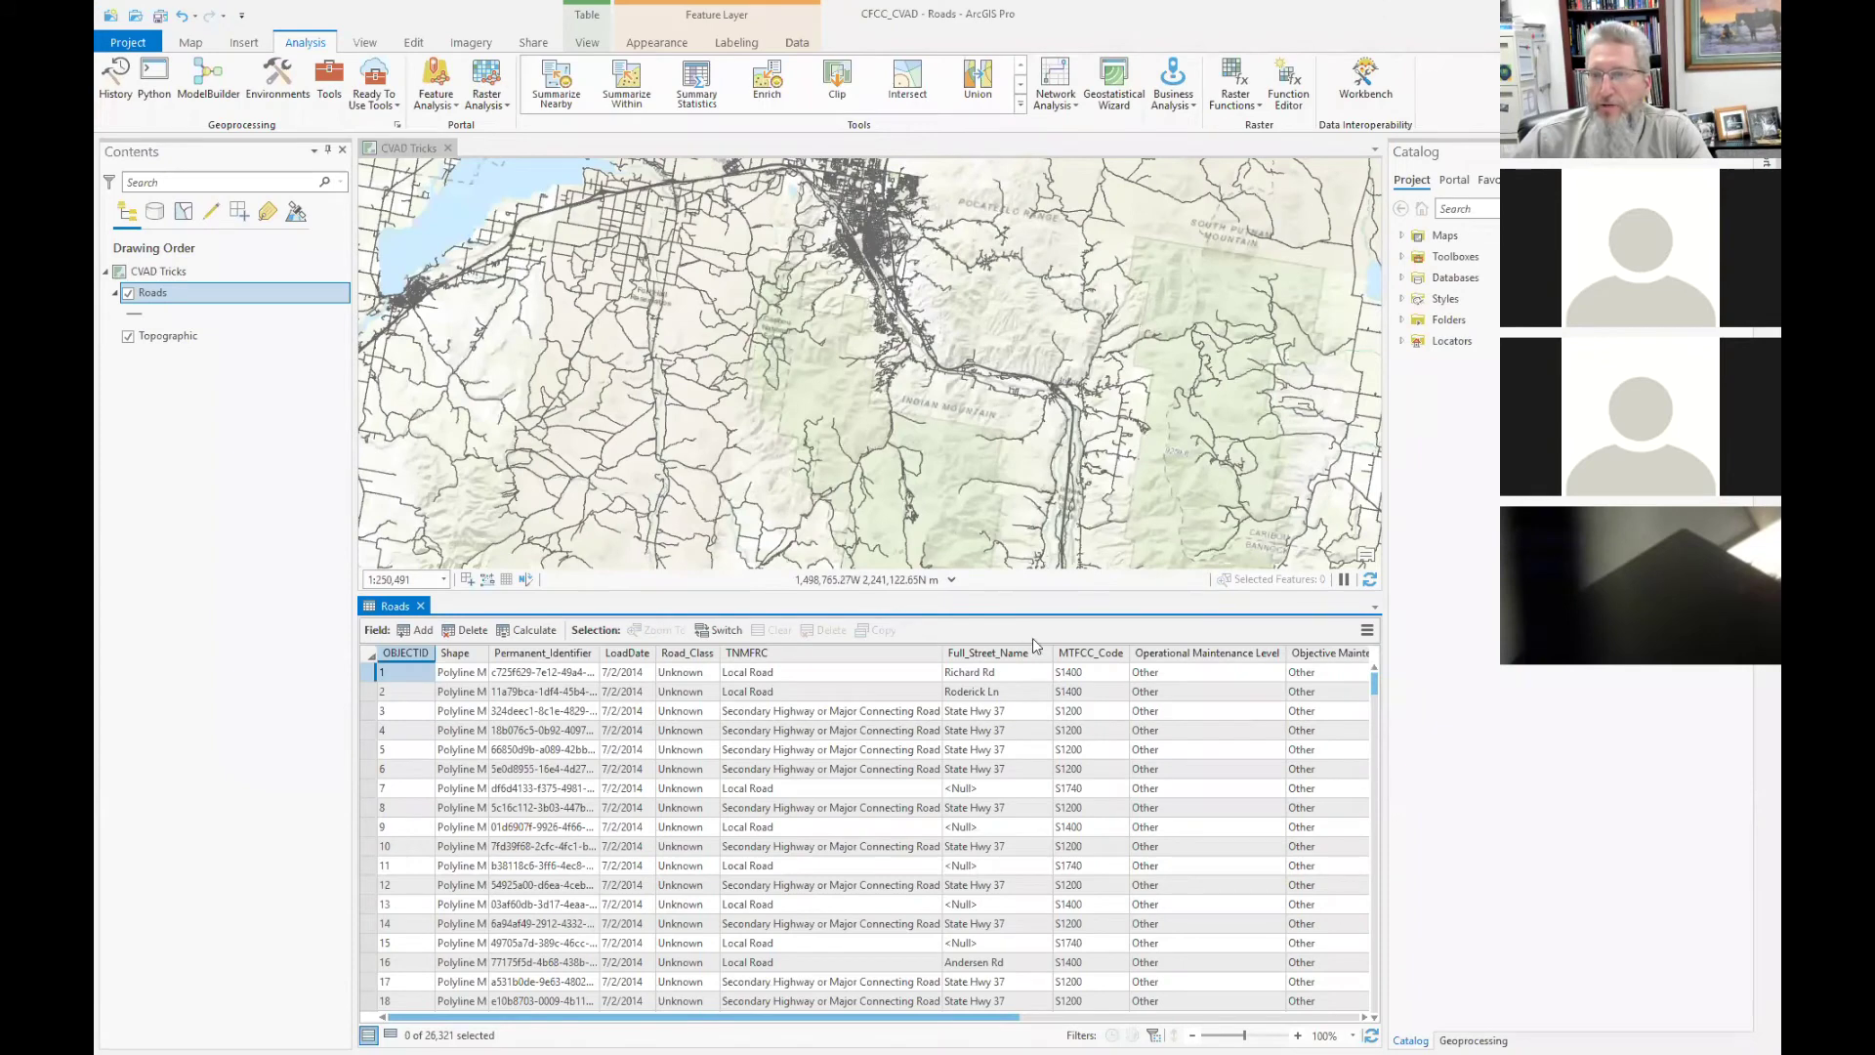
click(1089, 652)
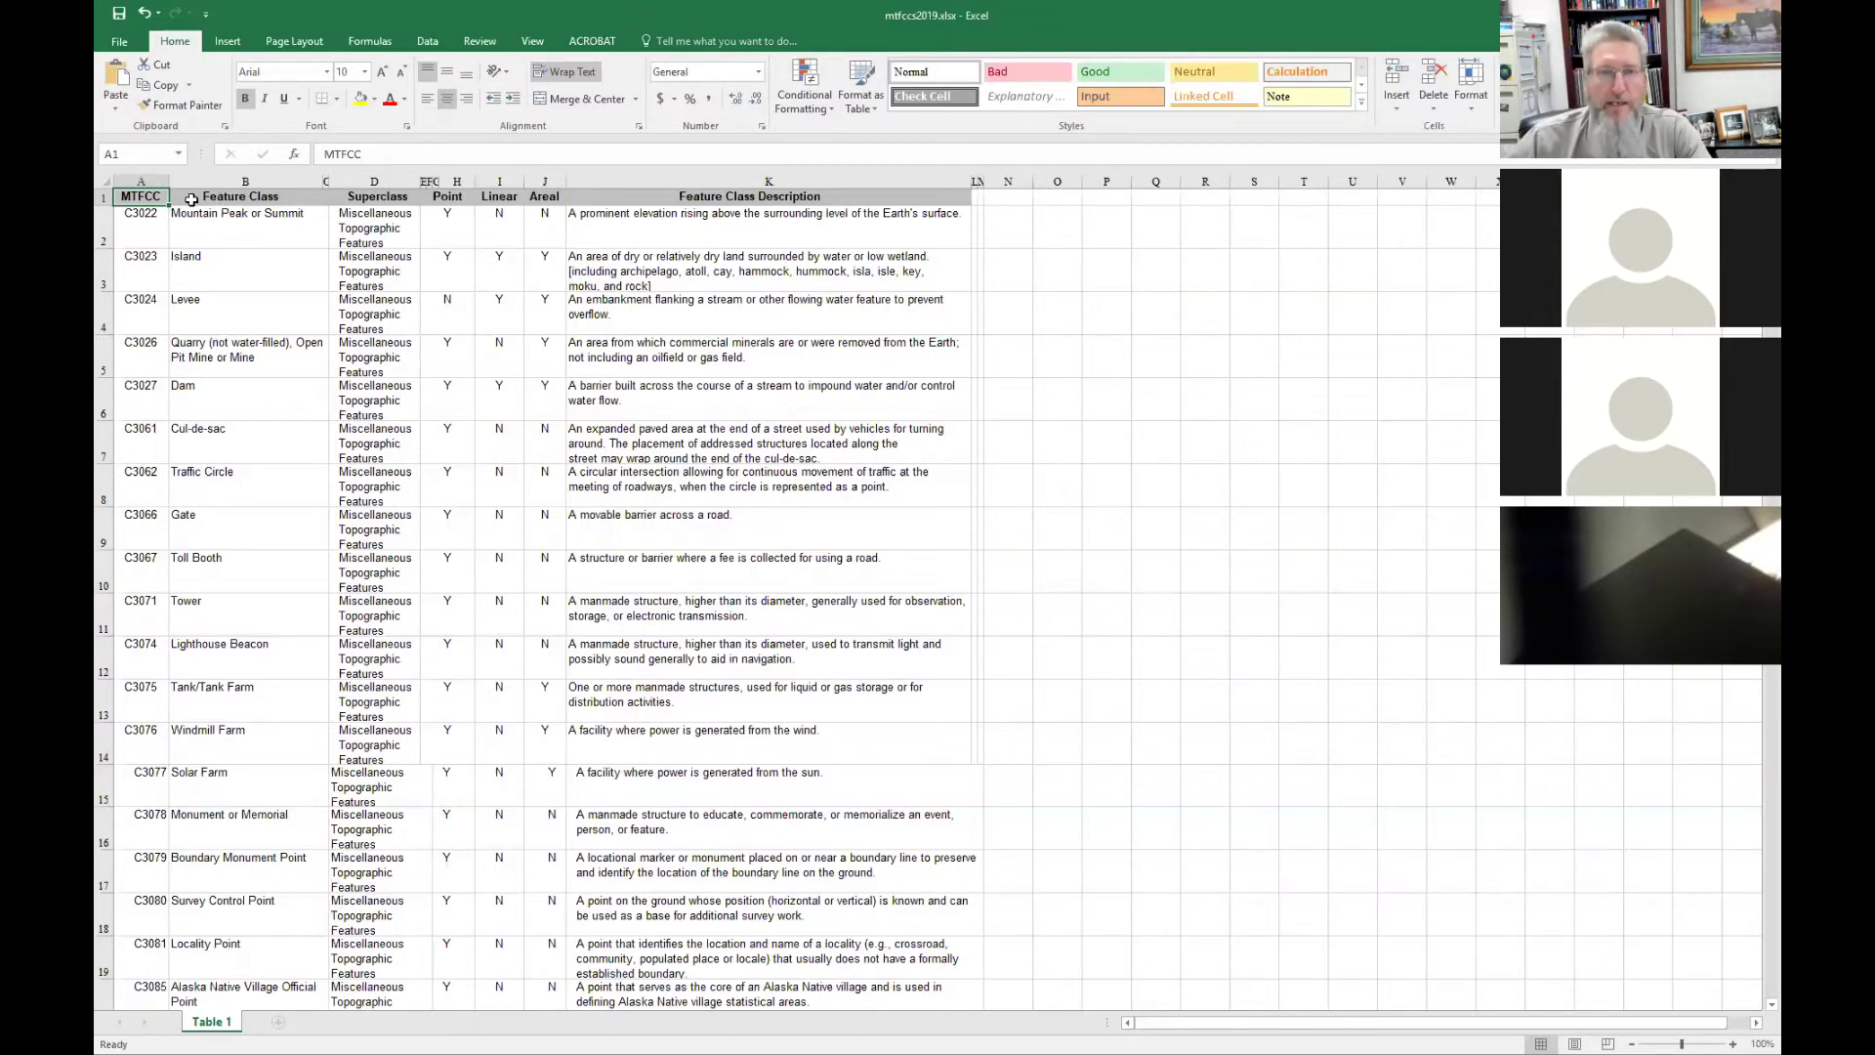
Delete columns C through N from the Table 1 sheet of the mtfccs2019 workbook, keeping only the MTFCC and Feature Class columns.
drag(325, 181, 1016, 186)
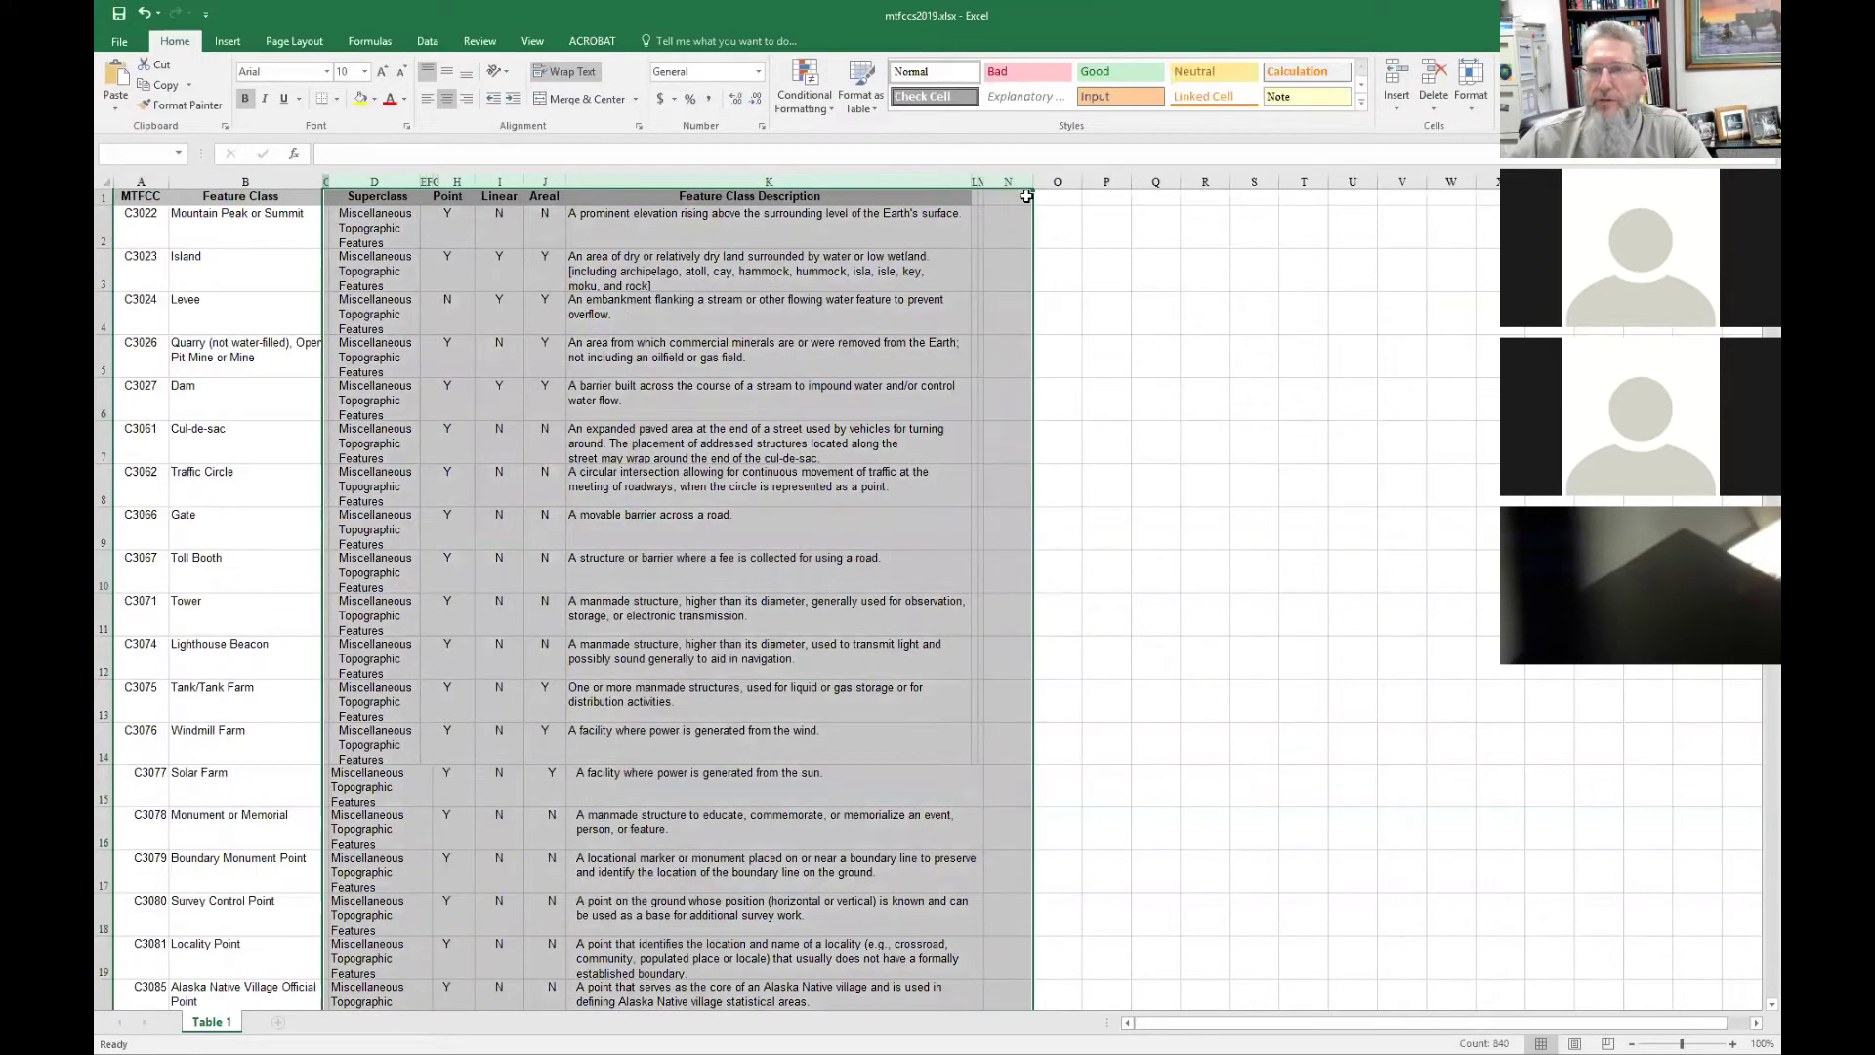
right_click(625, 185)
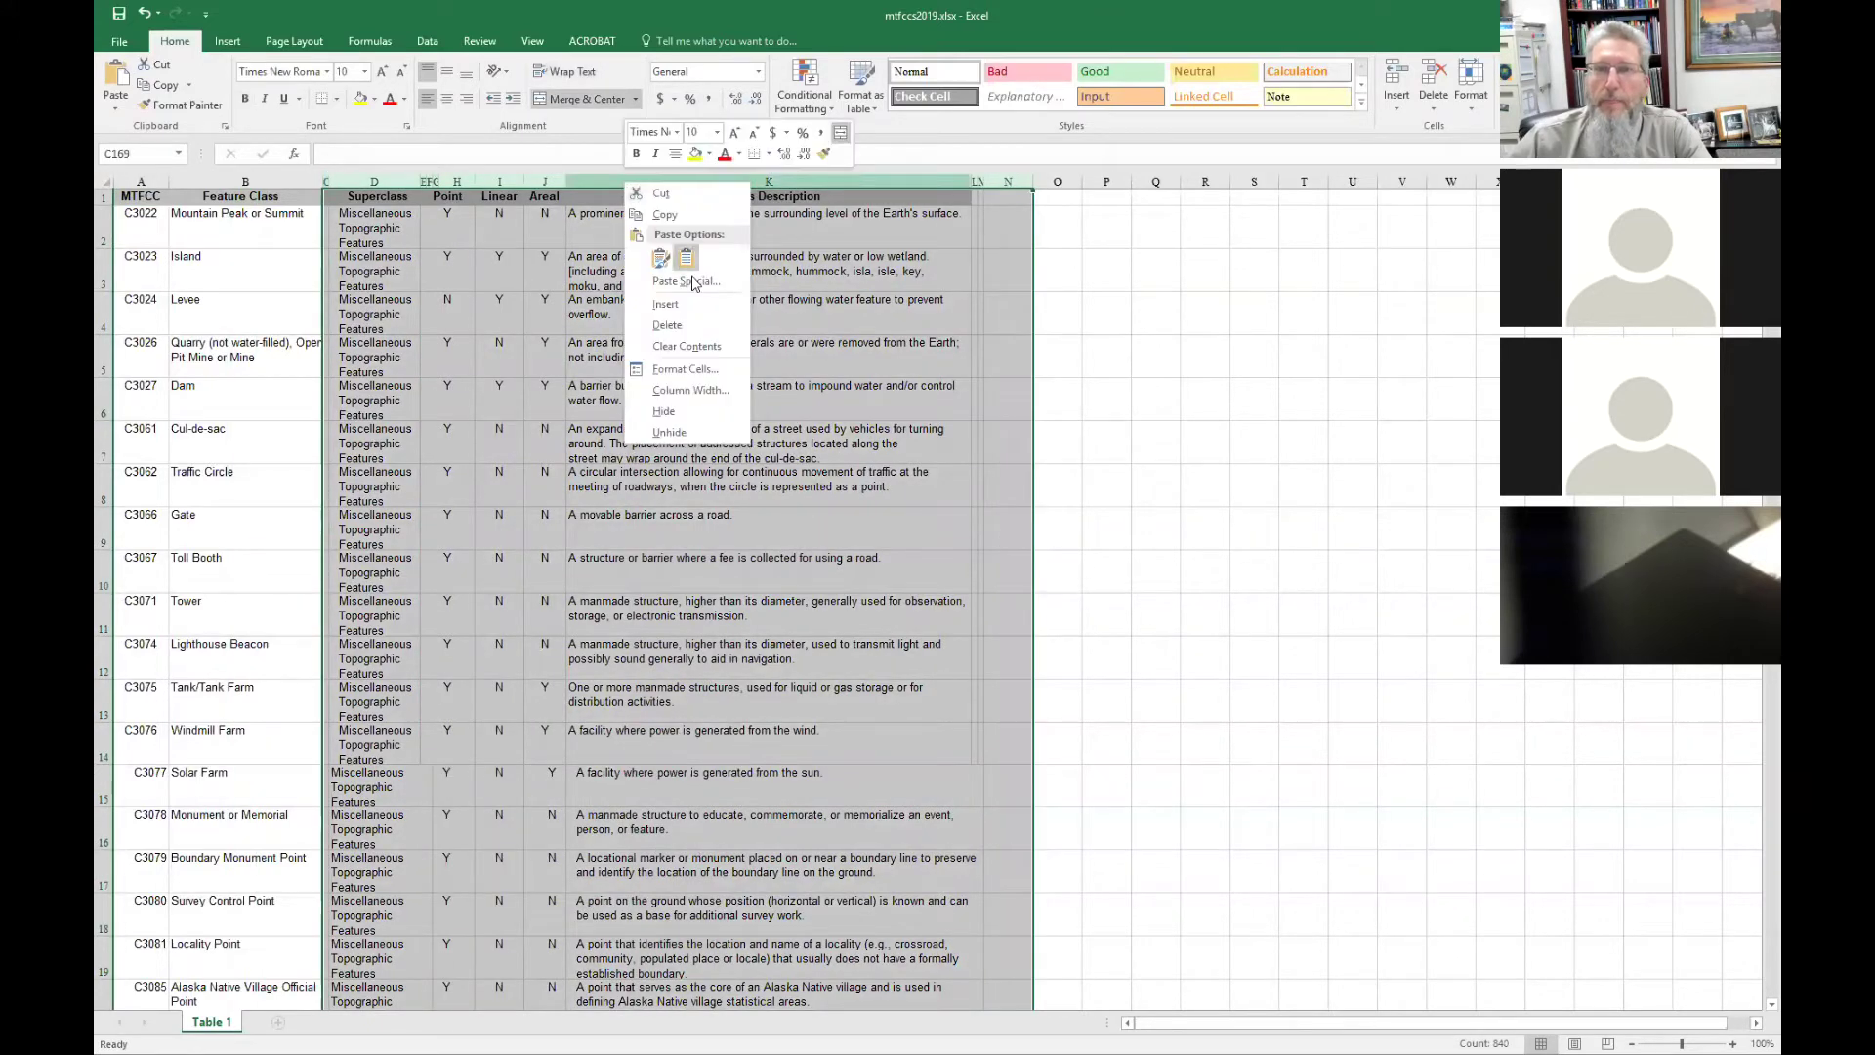
click(666, 323)
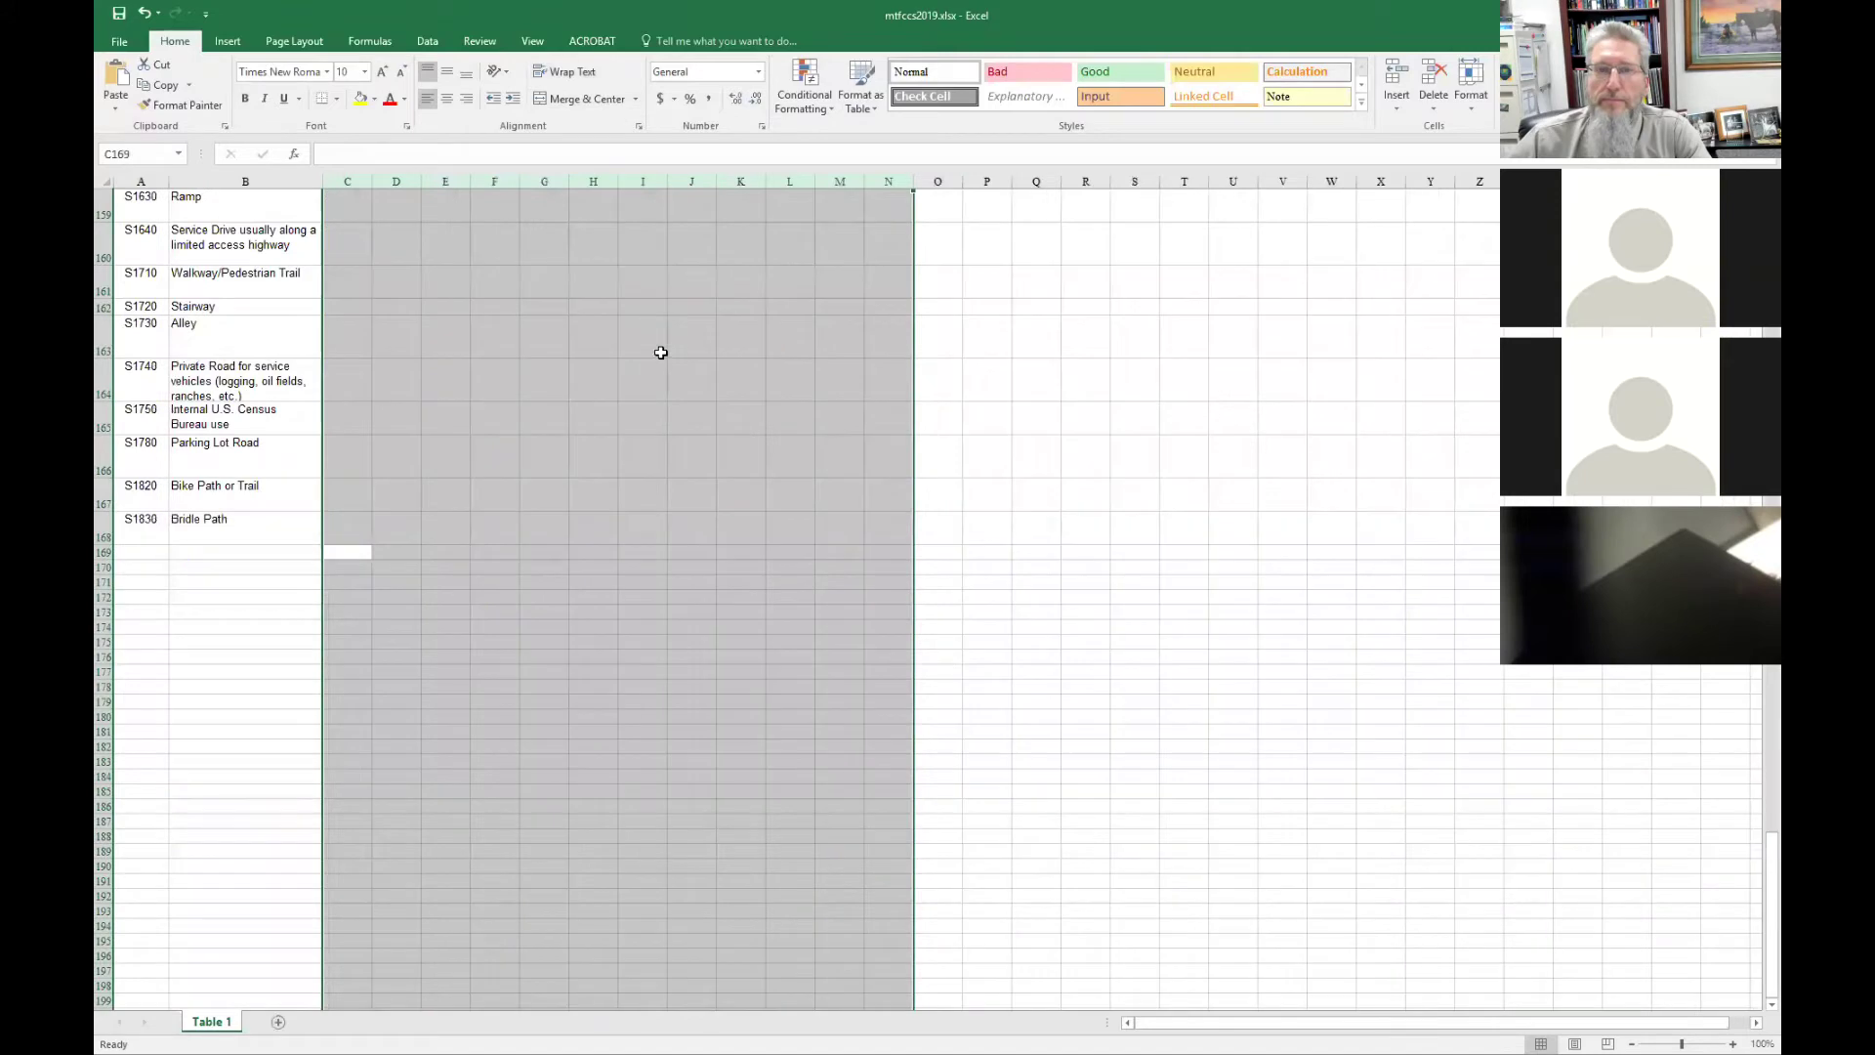
click(221, 521)
scroll(219, 517, up, 20)
scroll(215, 504, up, 3)
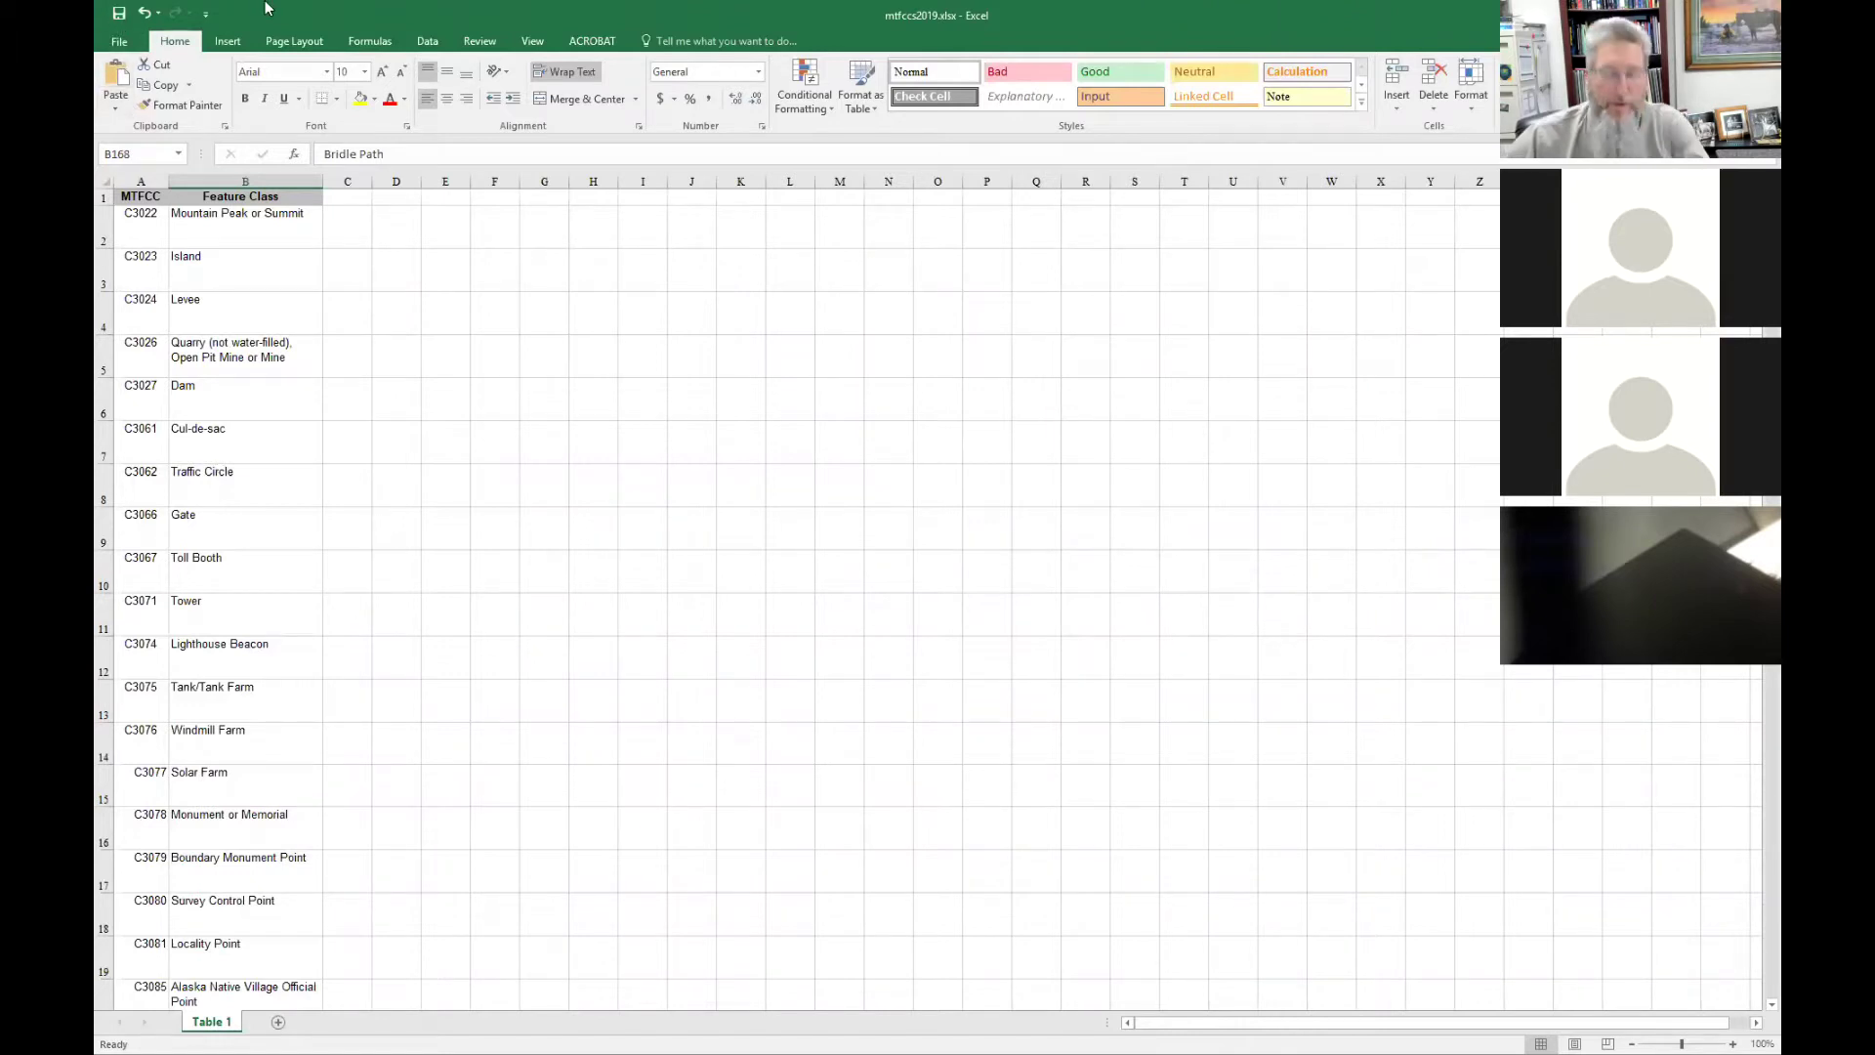
Save the trimmed workbook as mtfccs2019_copy.xlsx in the CFCC_CVAD folder.
key(F12)
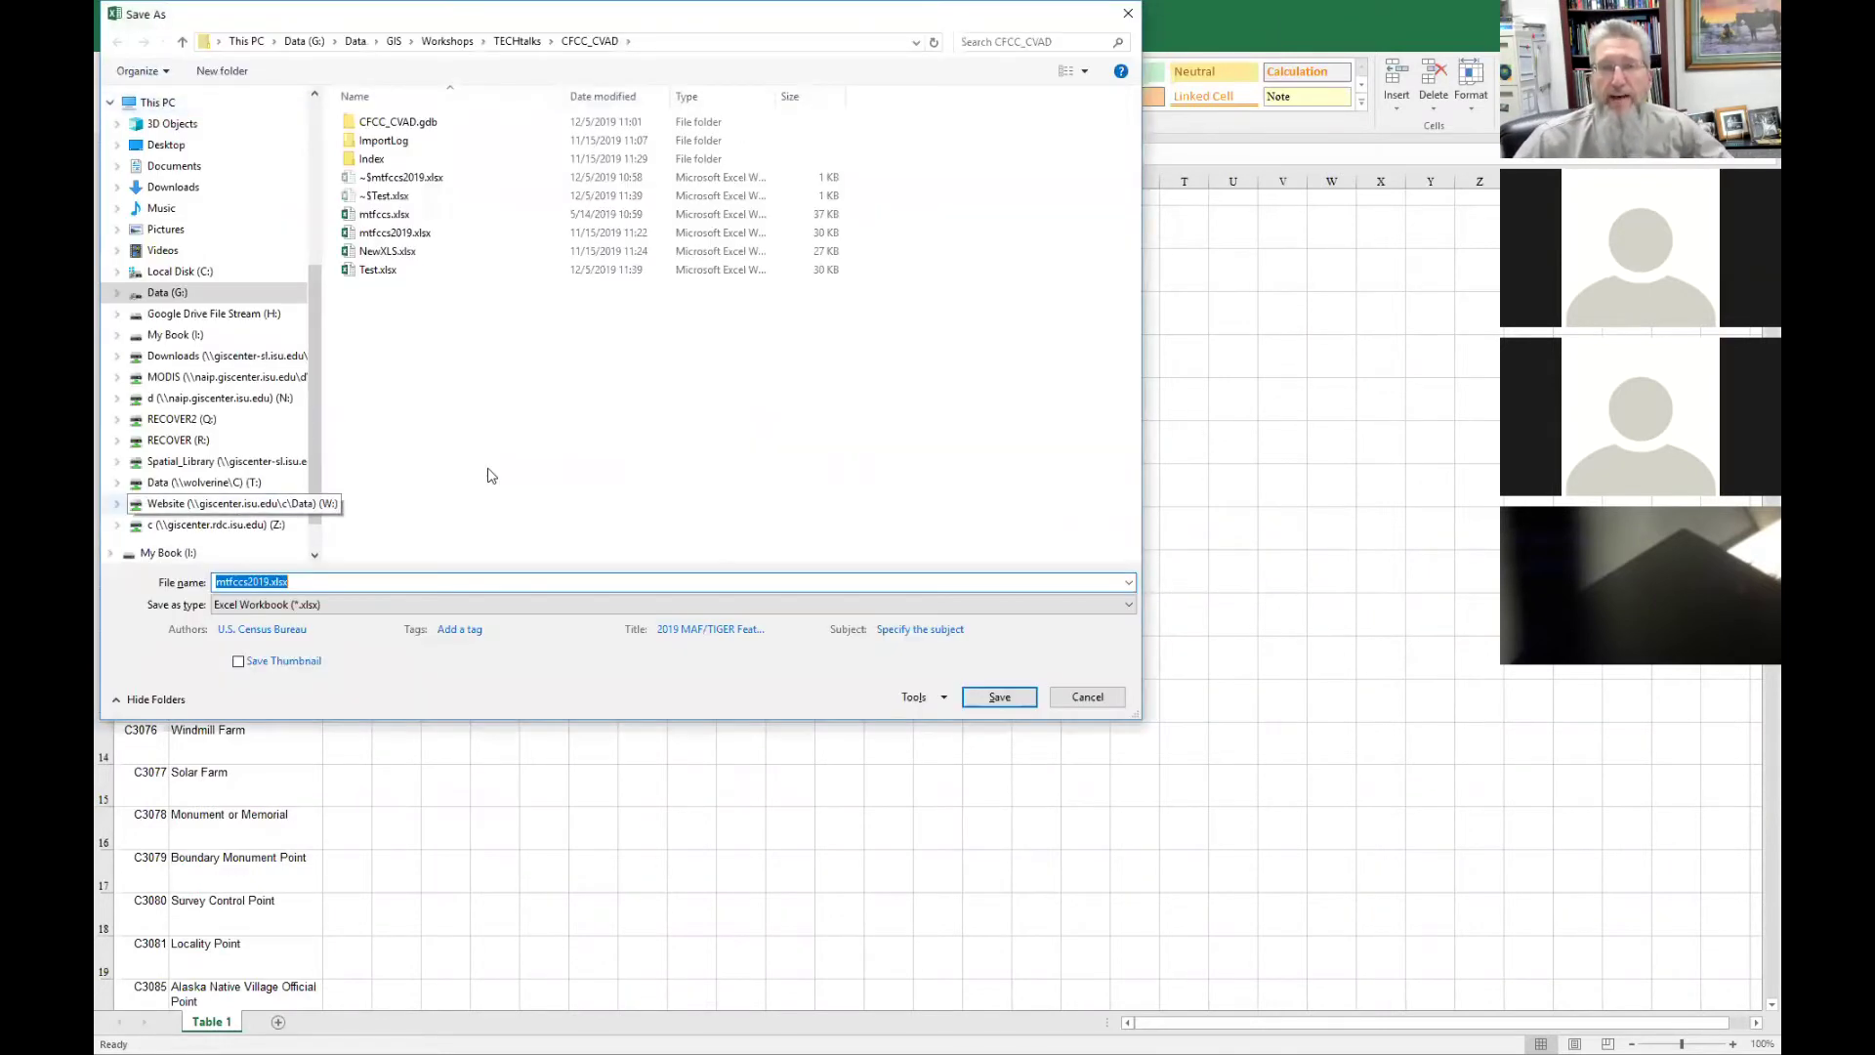
drag(430, 17, 768, 146)
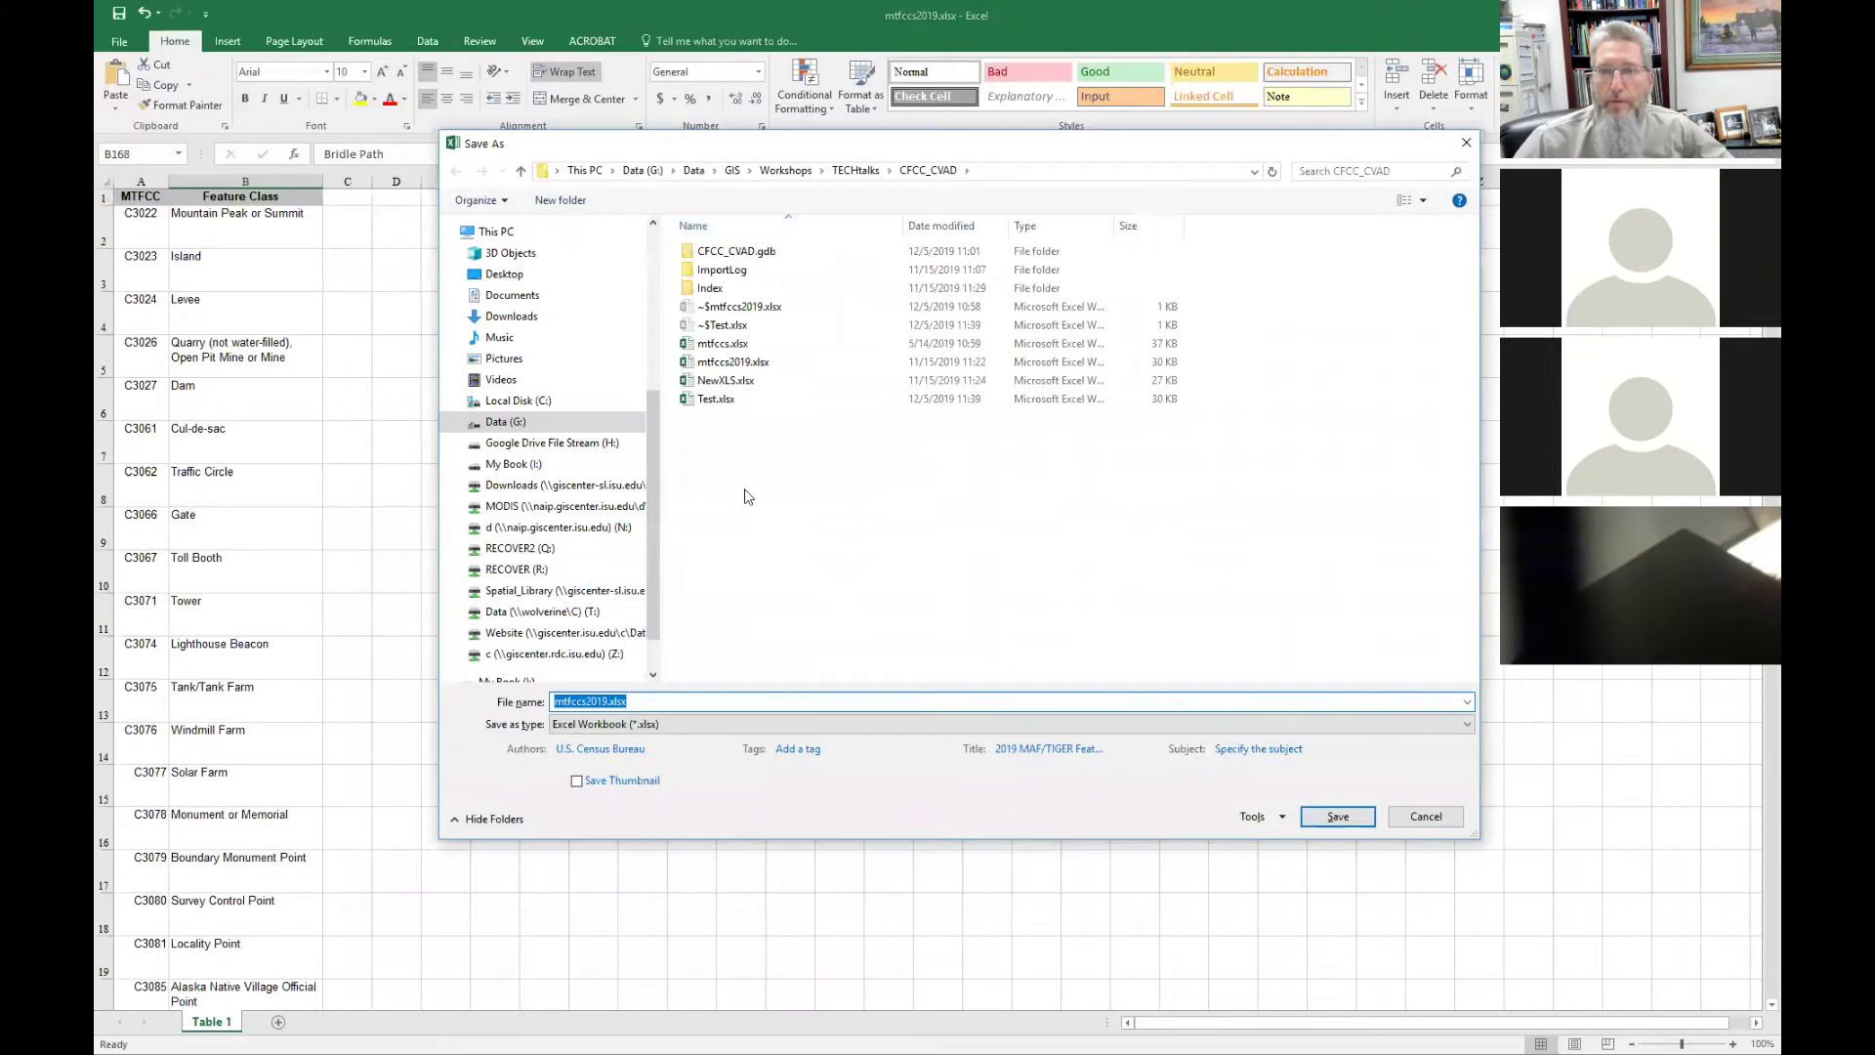
click(642, 704)
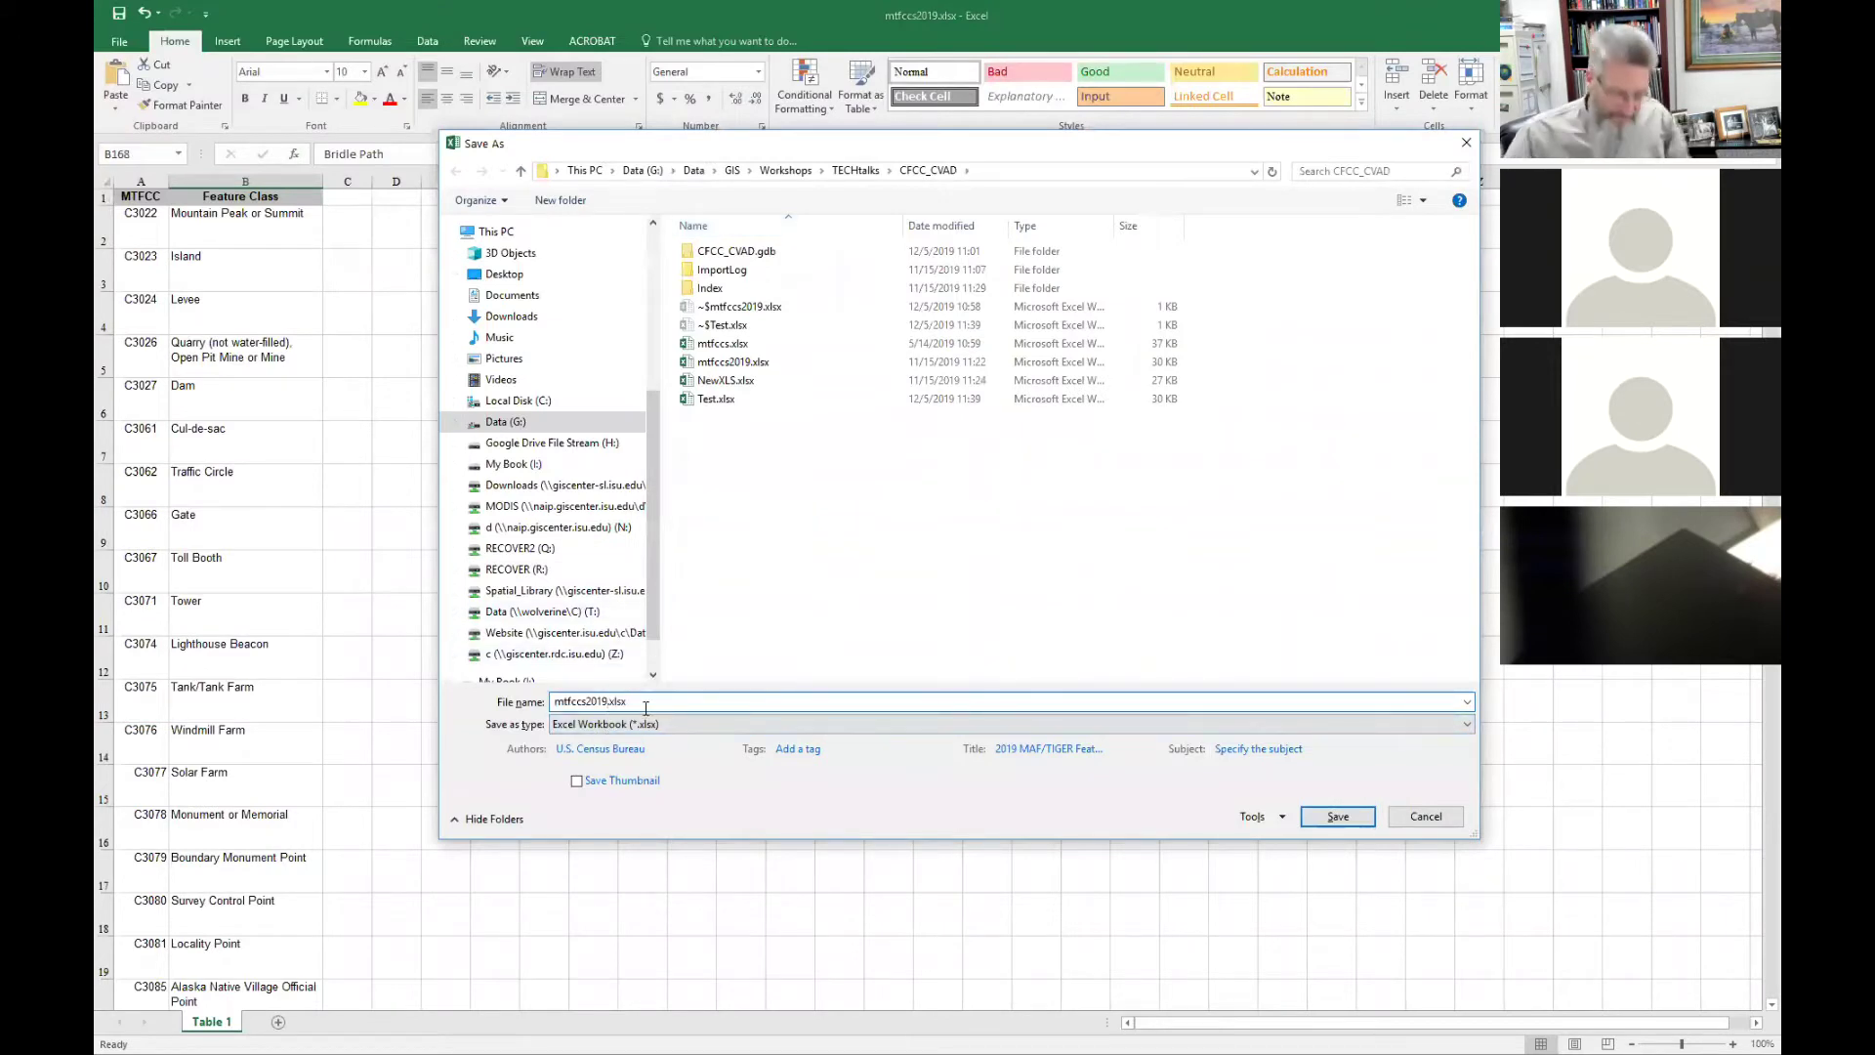
text(_copy)
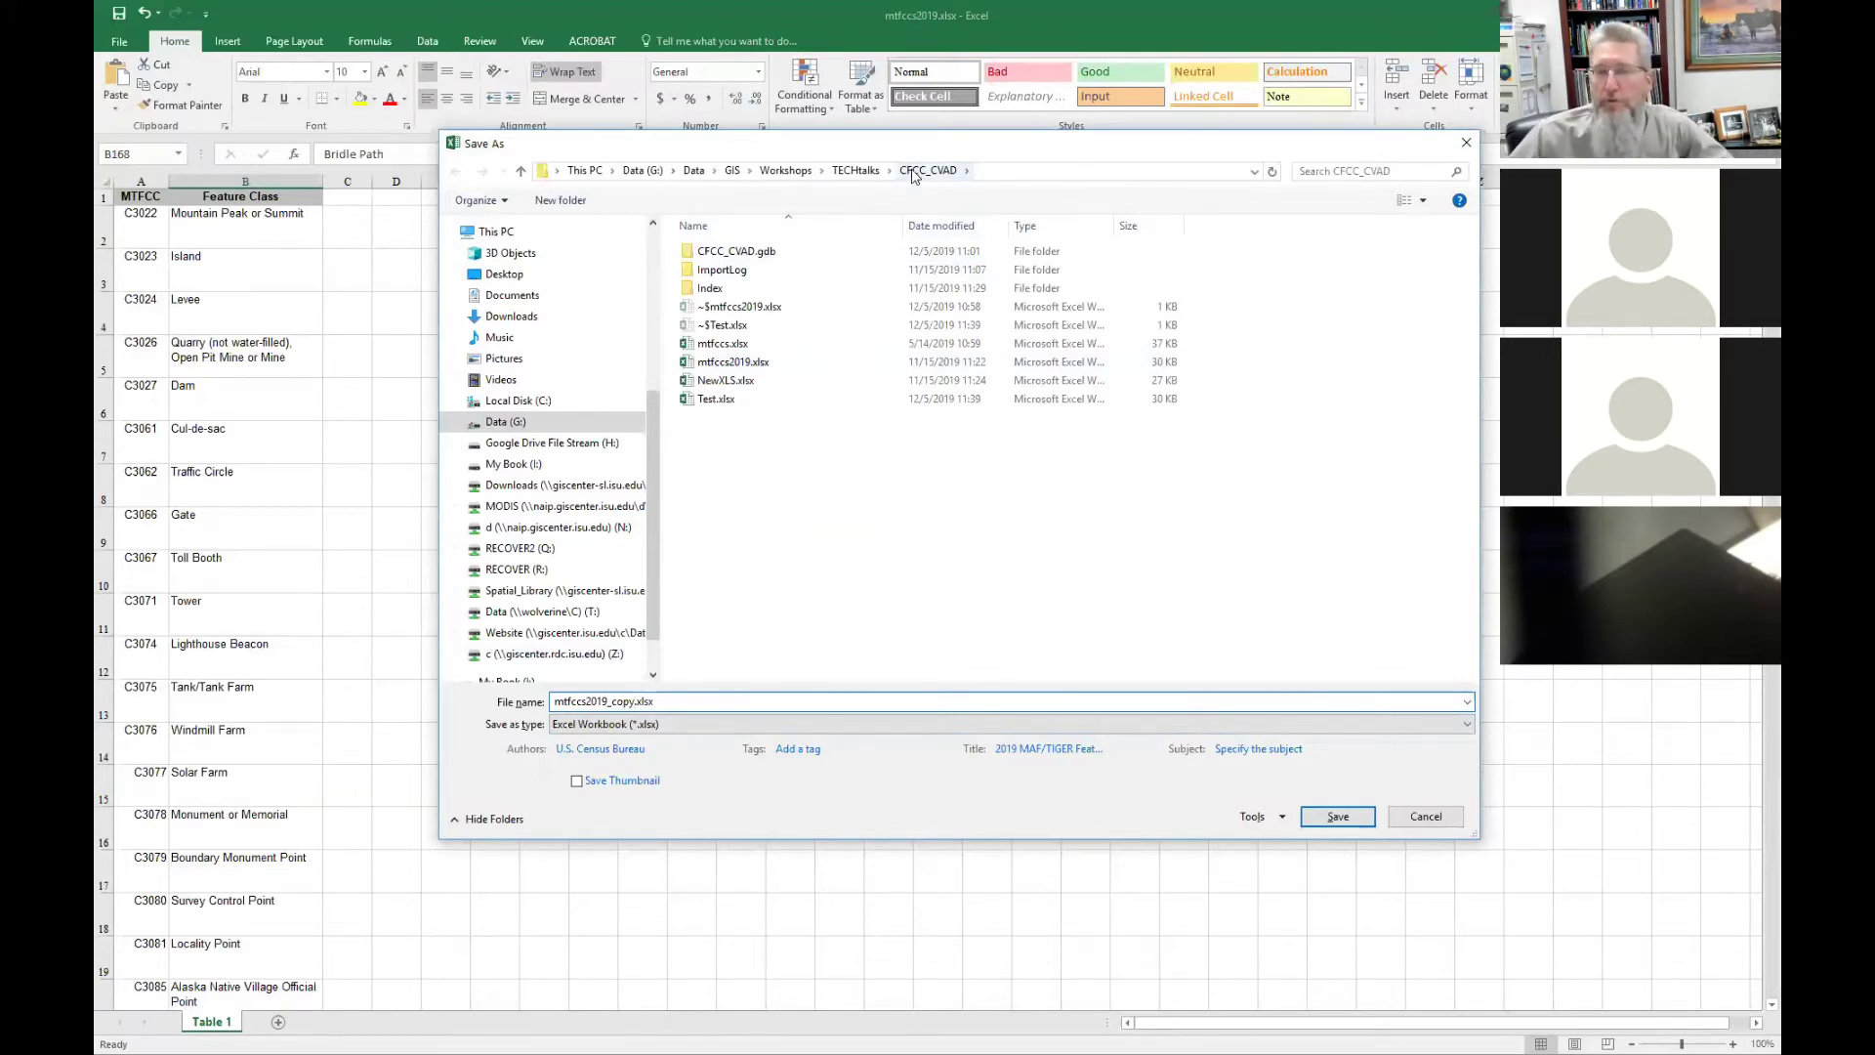
click(1330, 818)
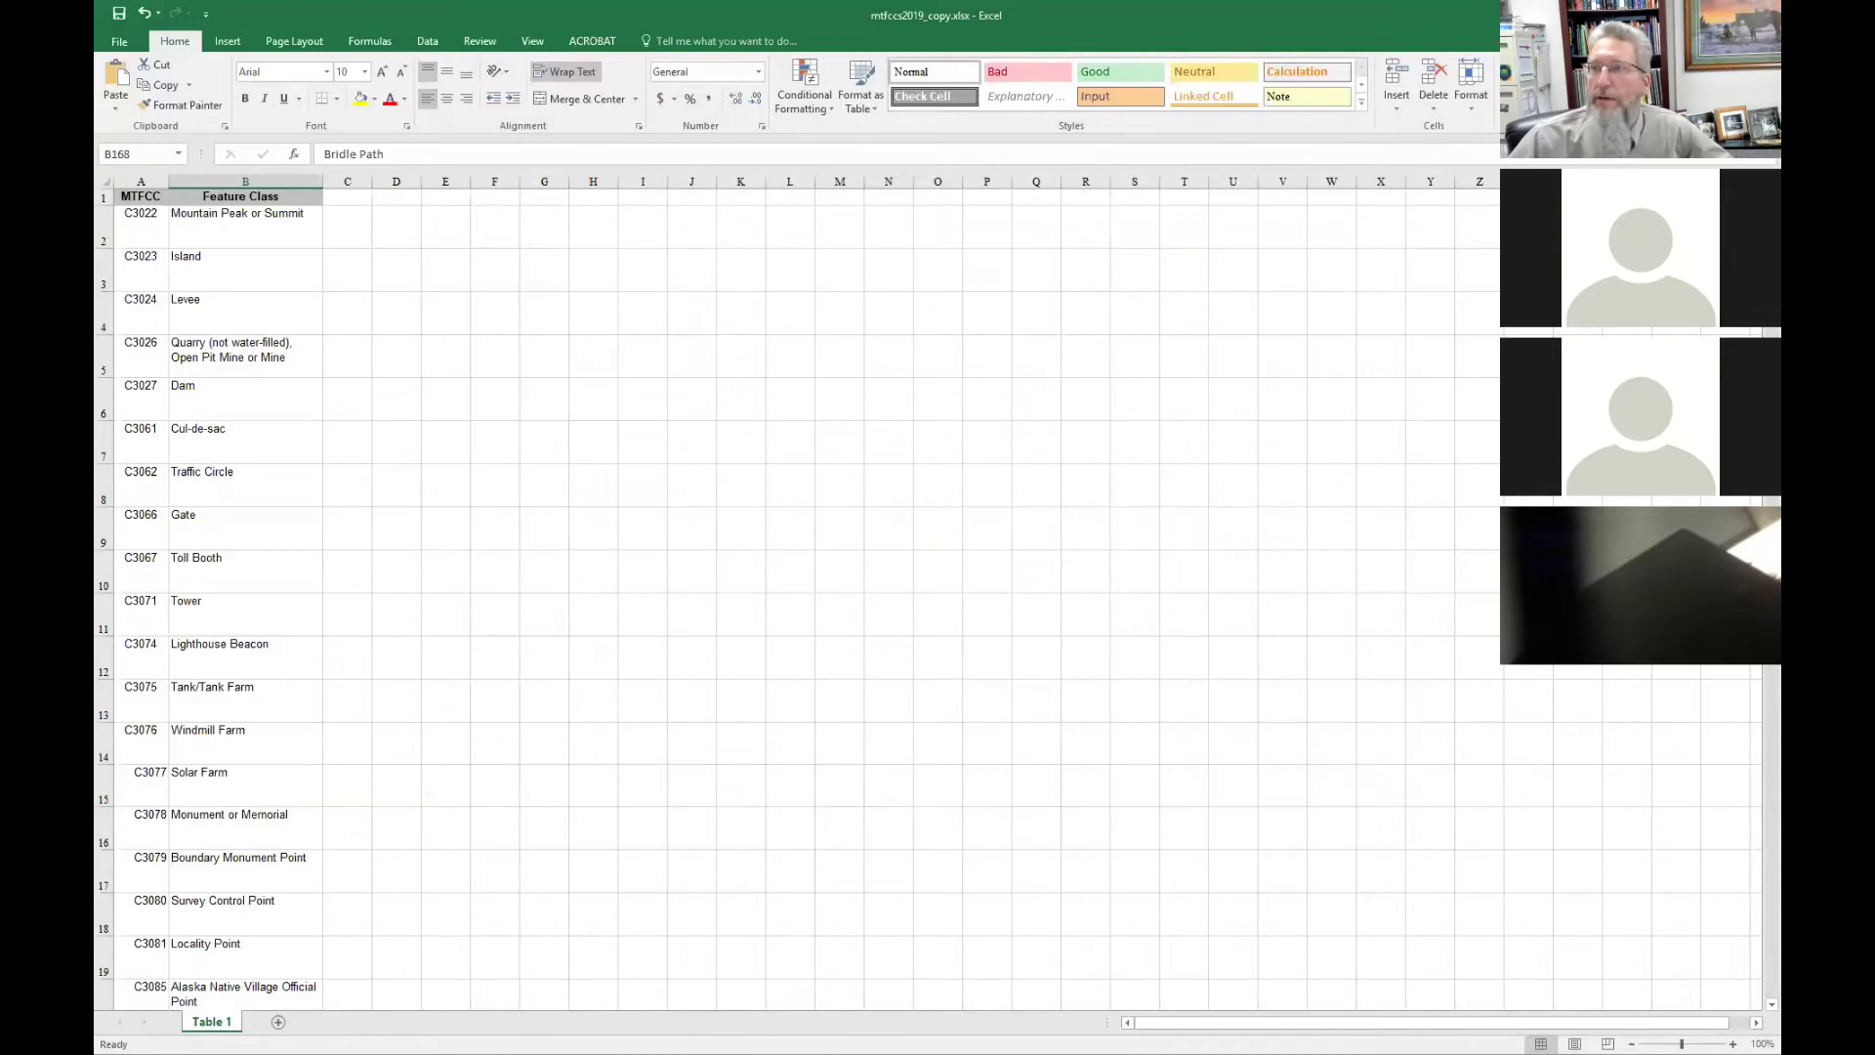
Close the Test workbook without saving its changes.
key(alt+Tab)
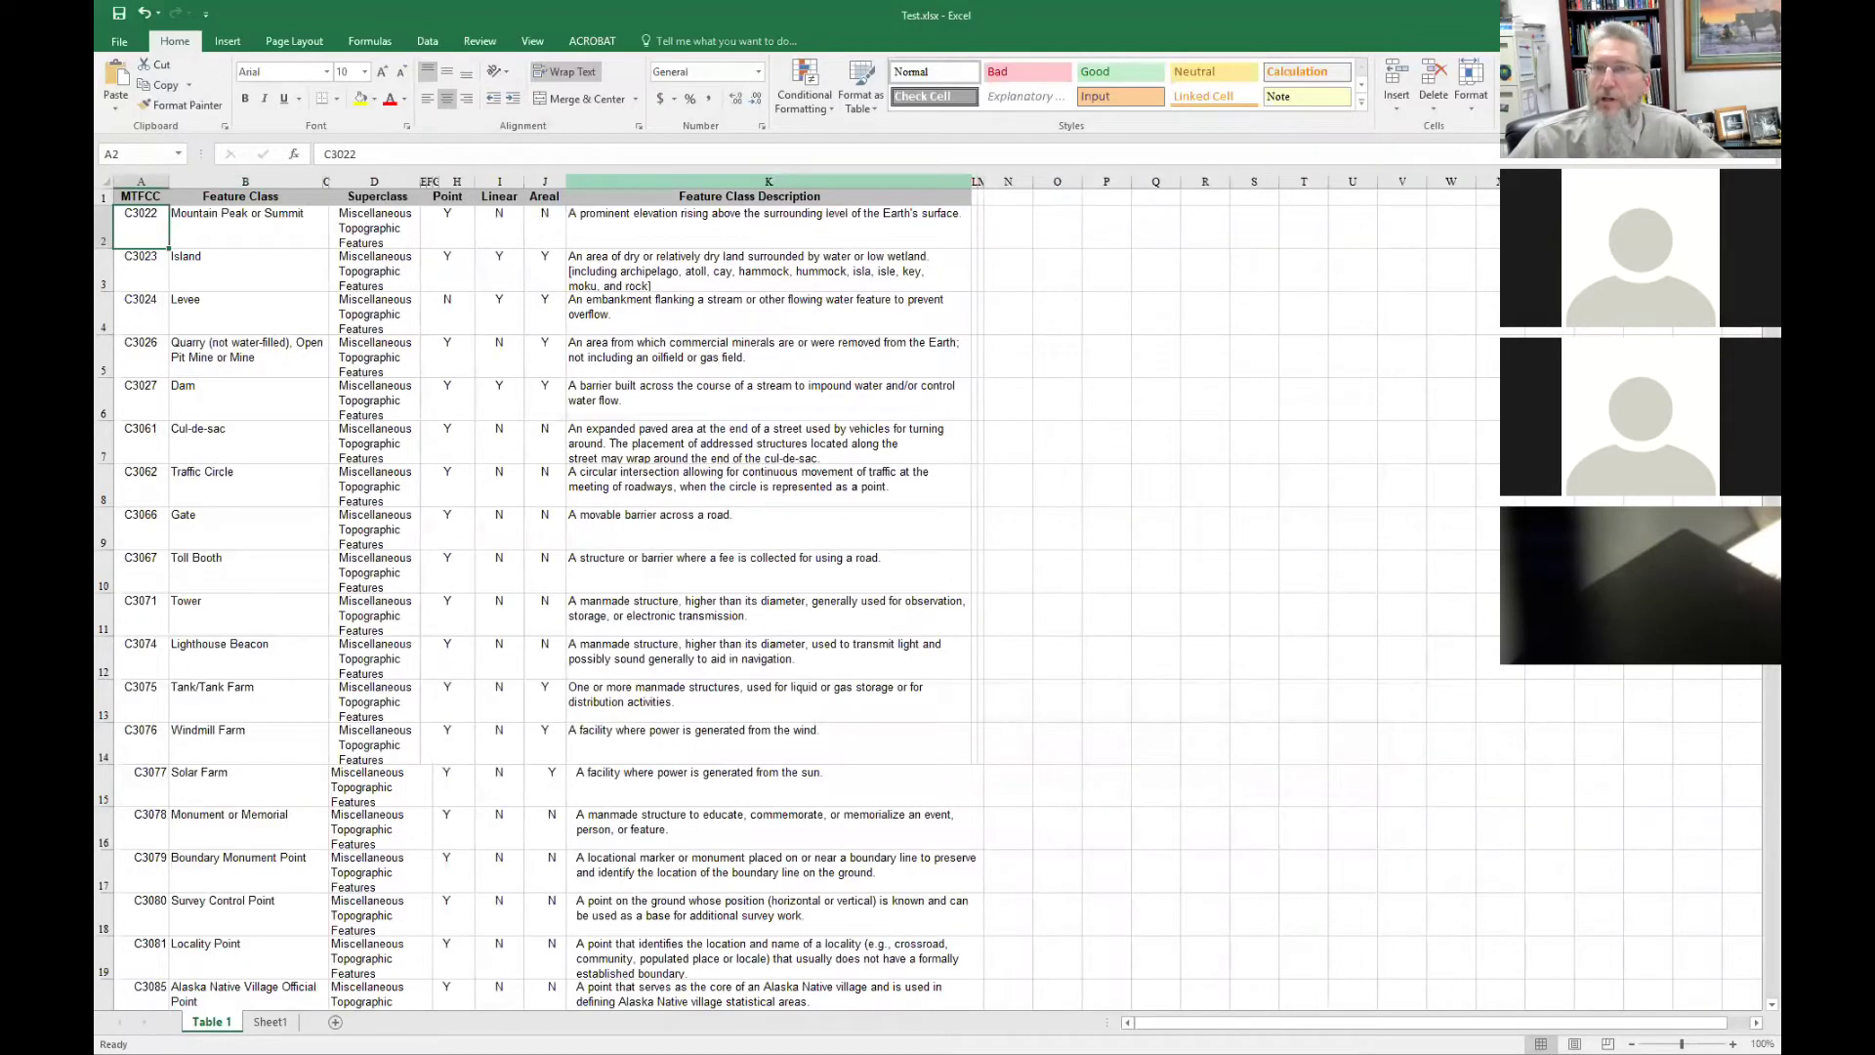
key(alt+F4)
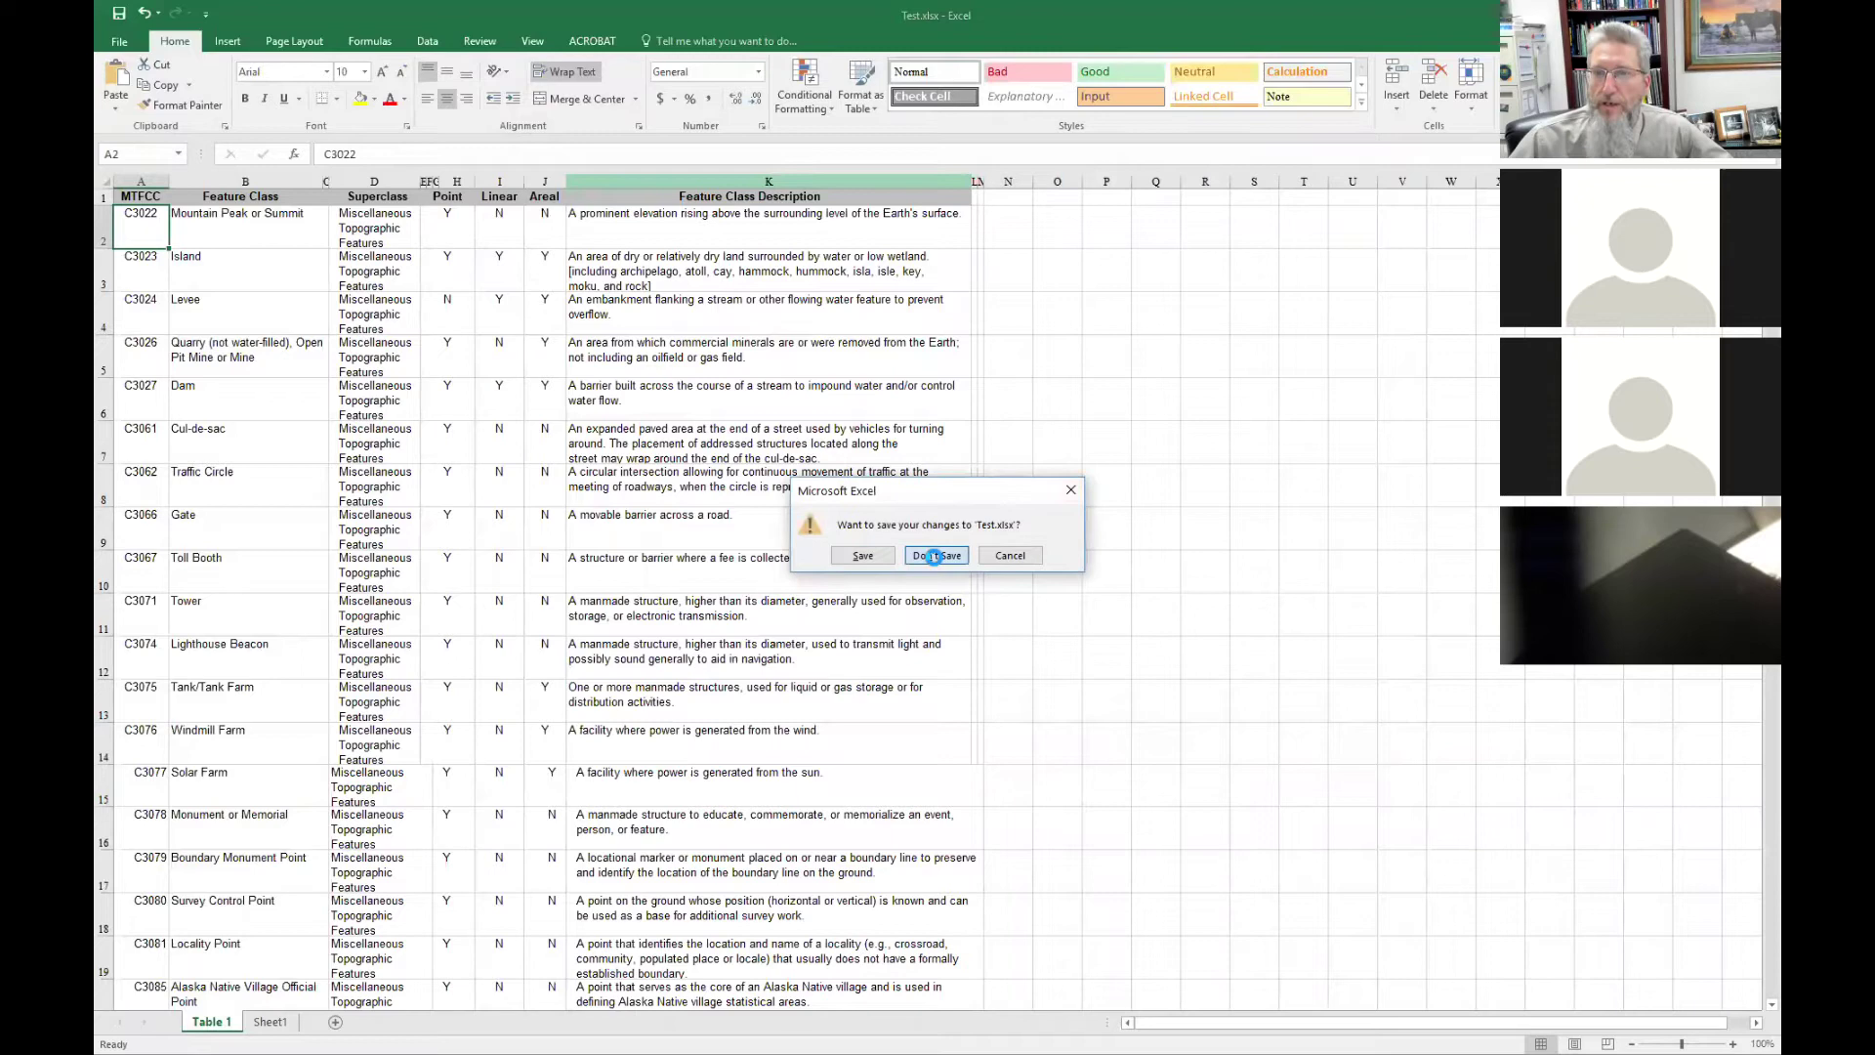
click(935, 557)
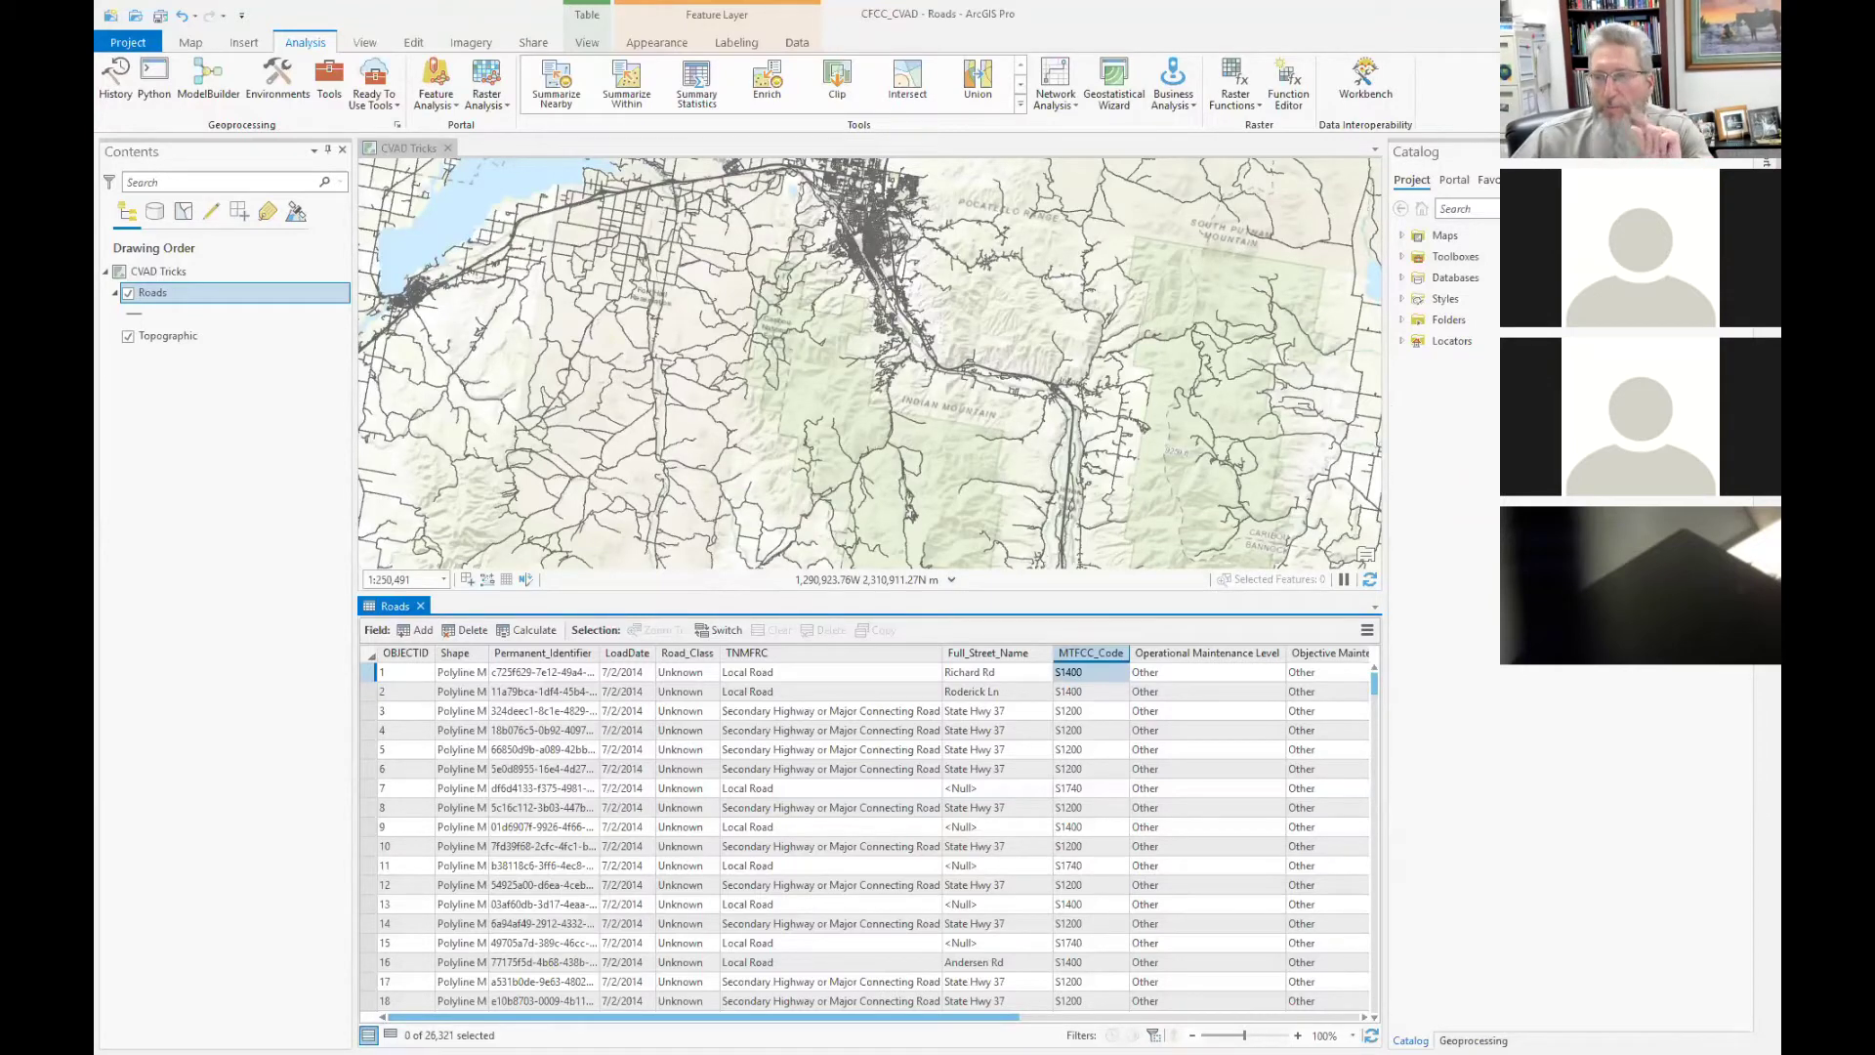
In ArcGIS Pro, convert the Excel file's Table 1 sheet to a table named MTFCC with Excel To Table, and open that table.
click(1472, 1040)
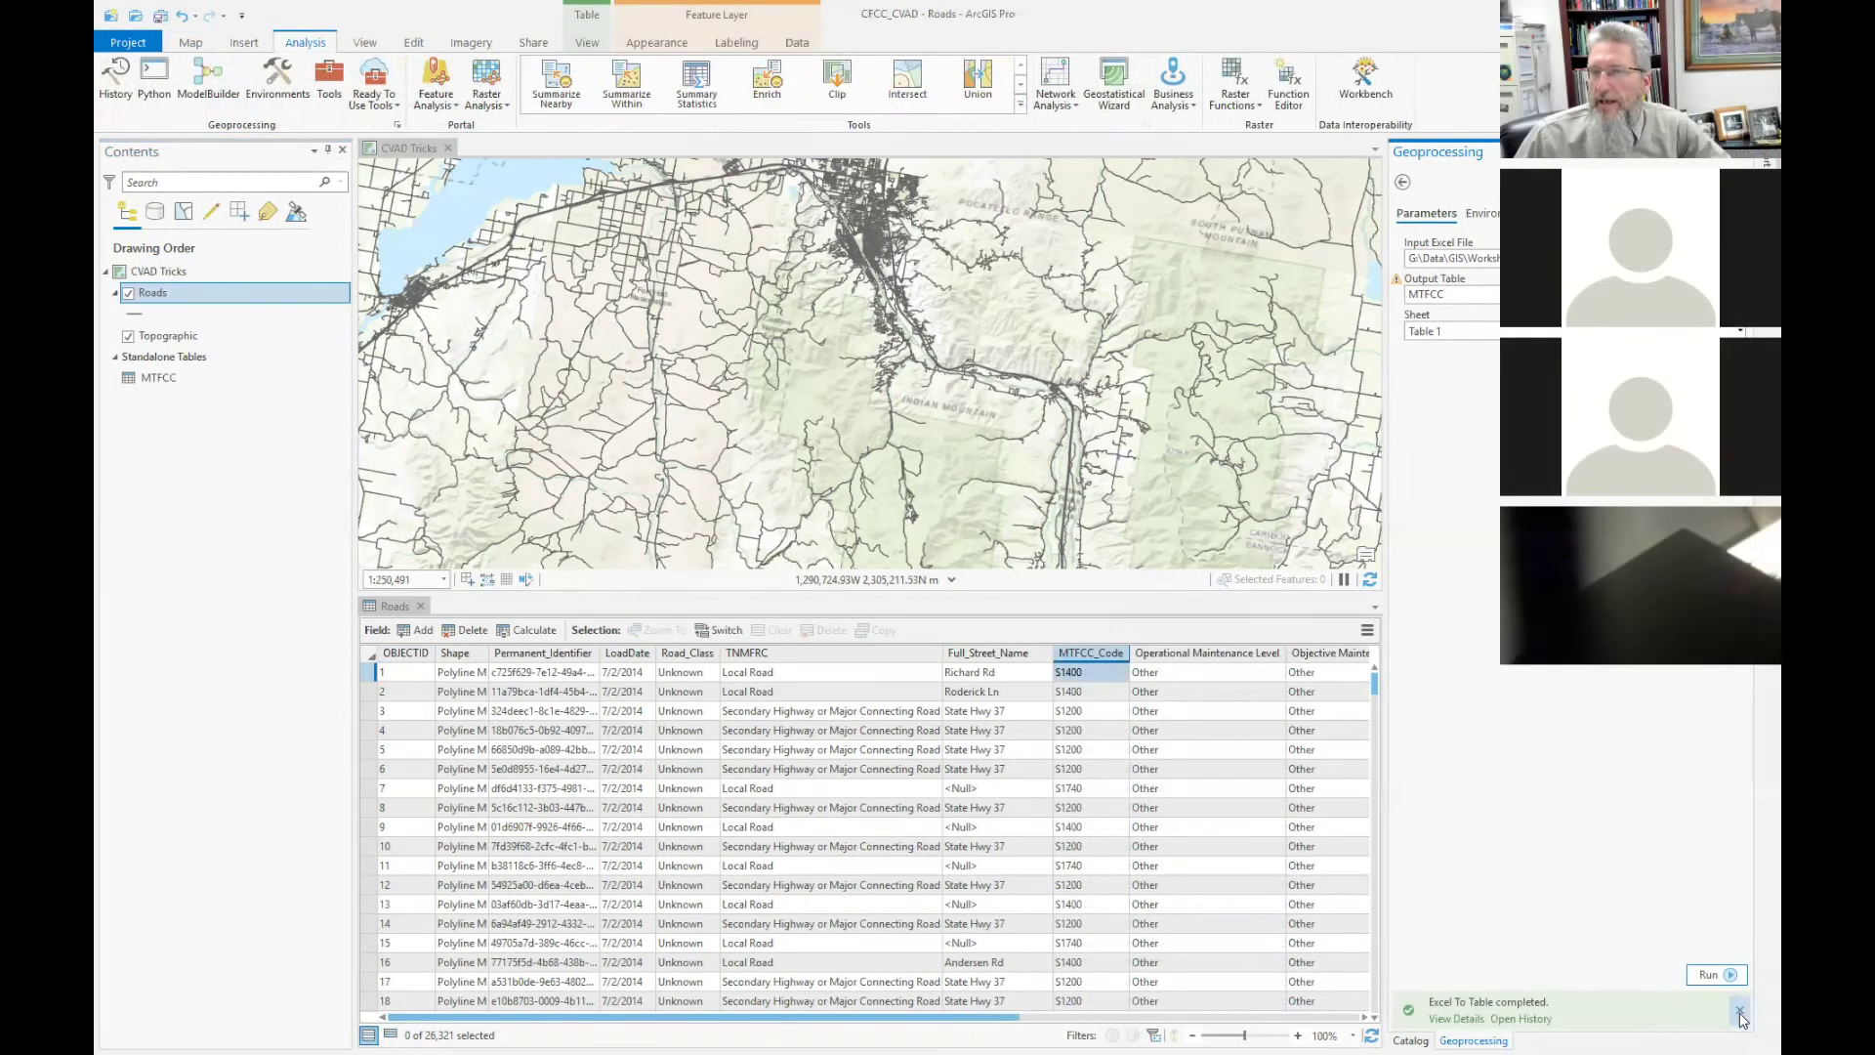
click(1455, 1018)
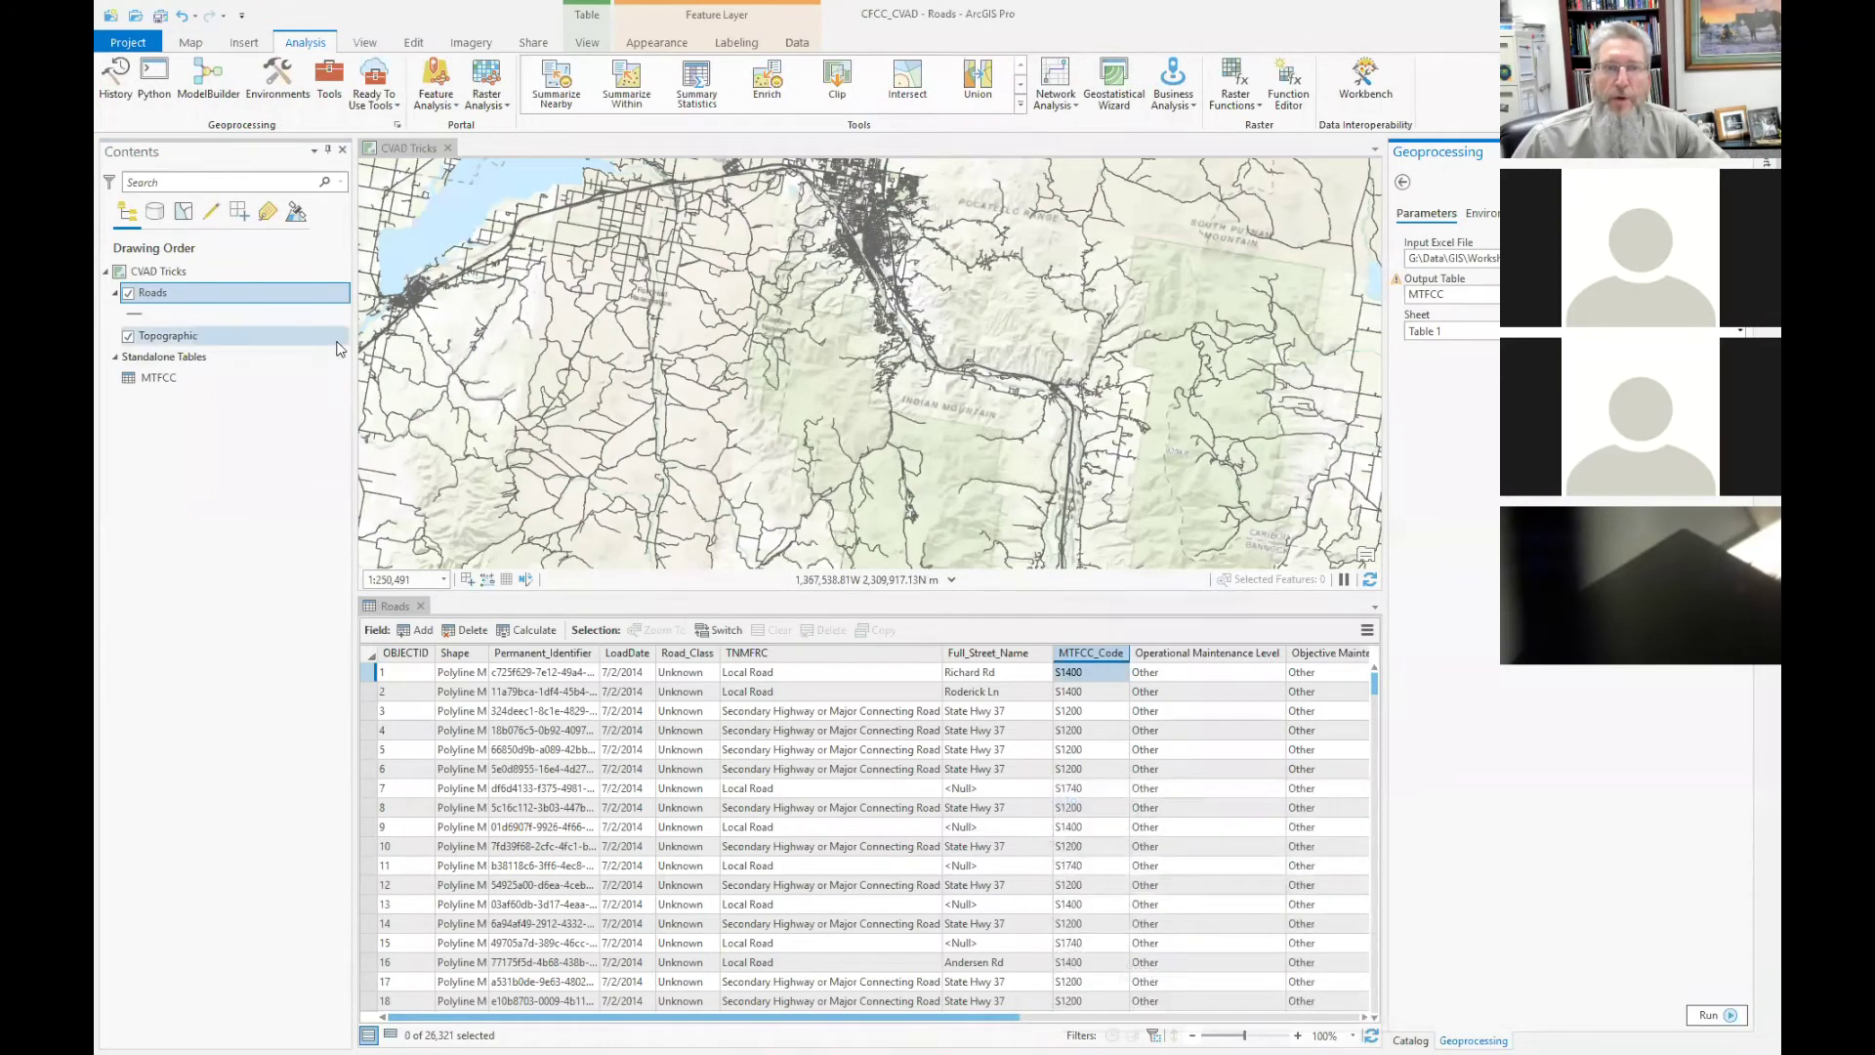
right_click(157, 385)
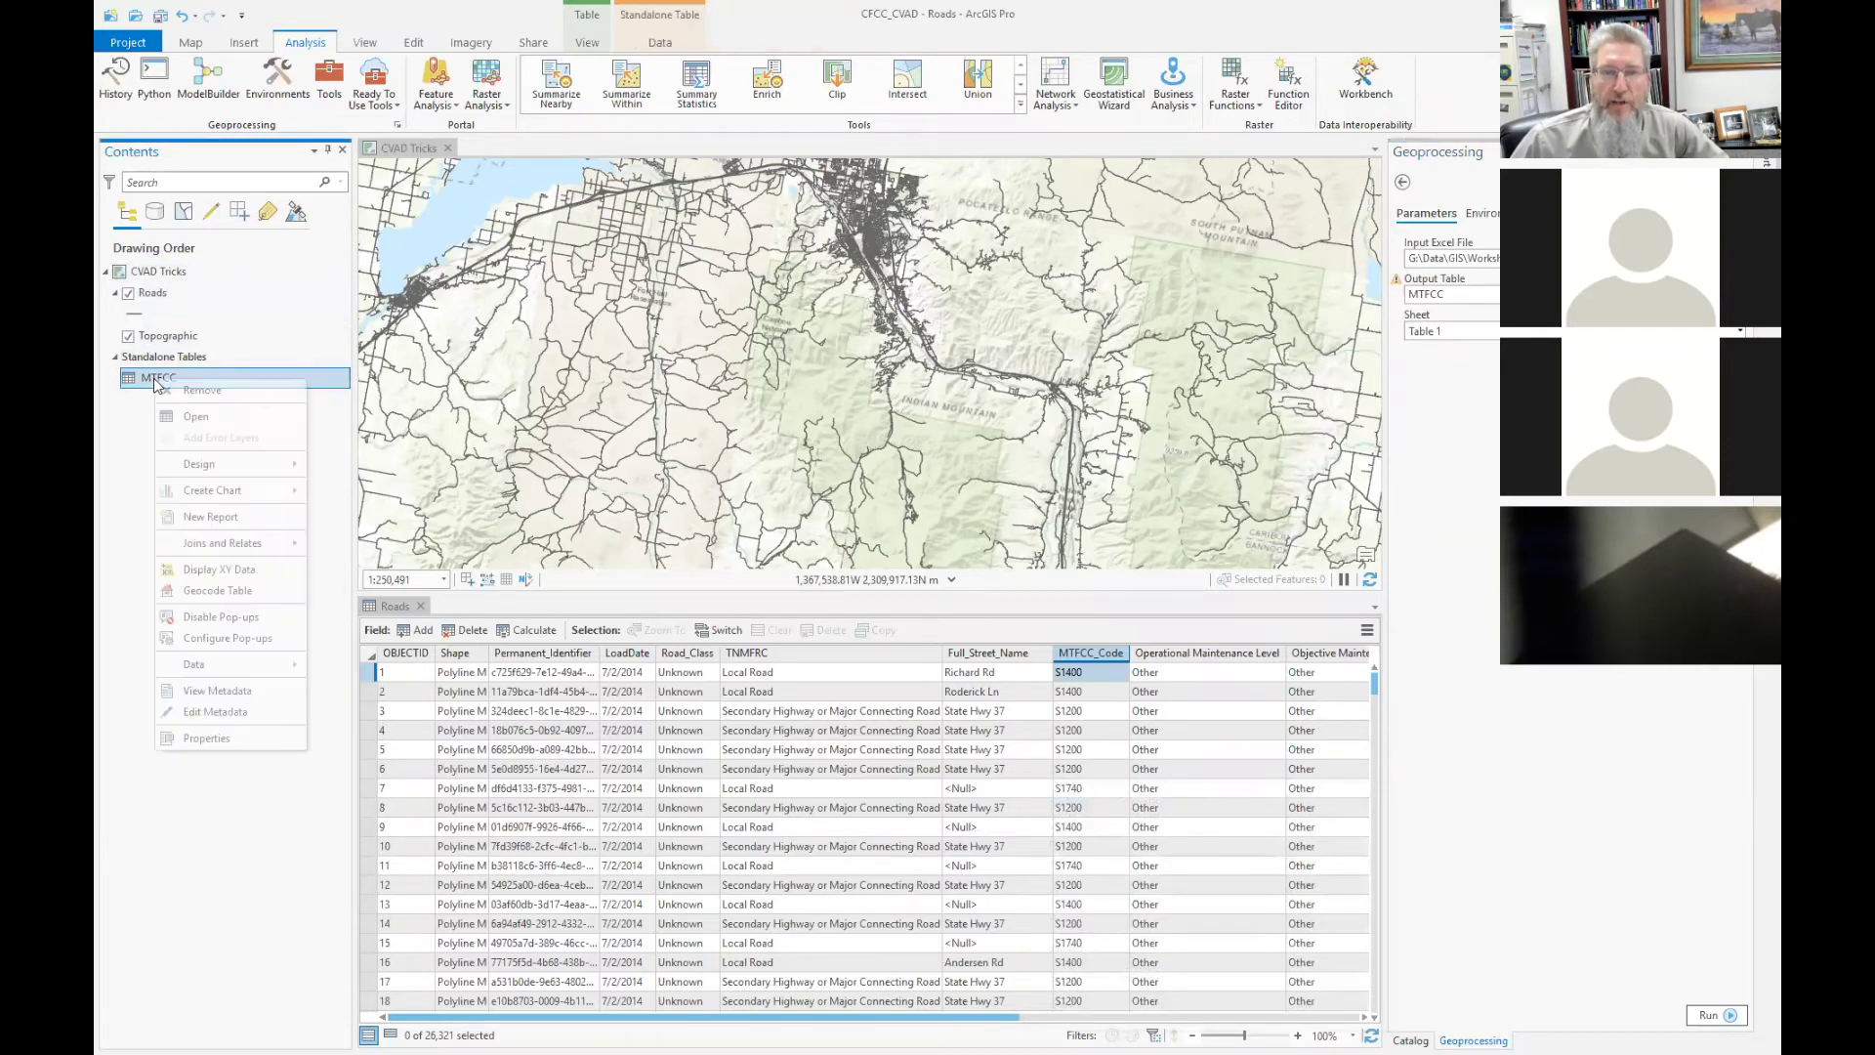
click(194, 419)
click(598, 769)
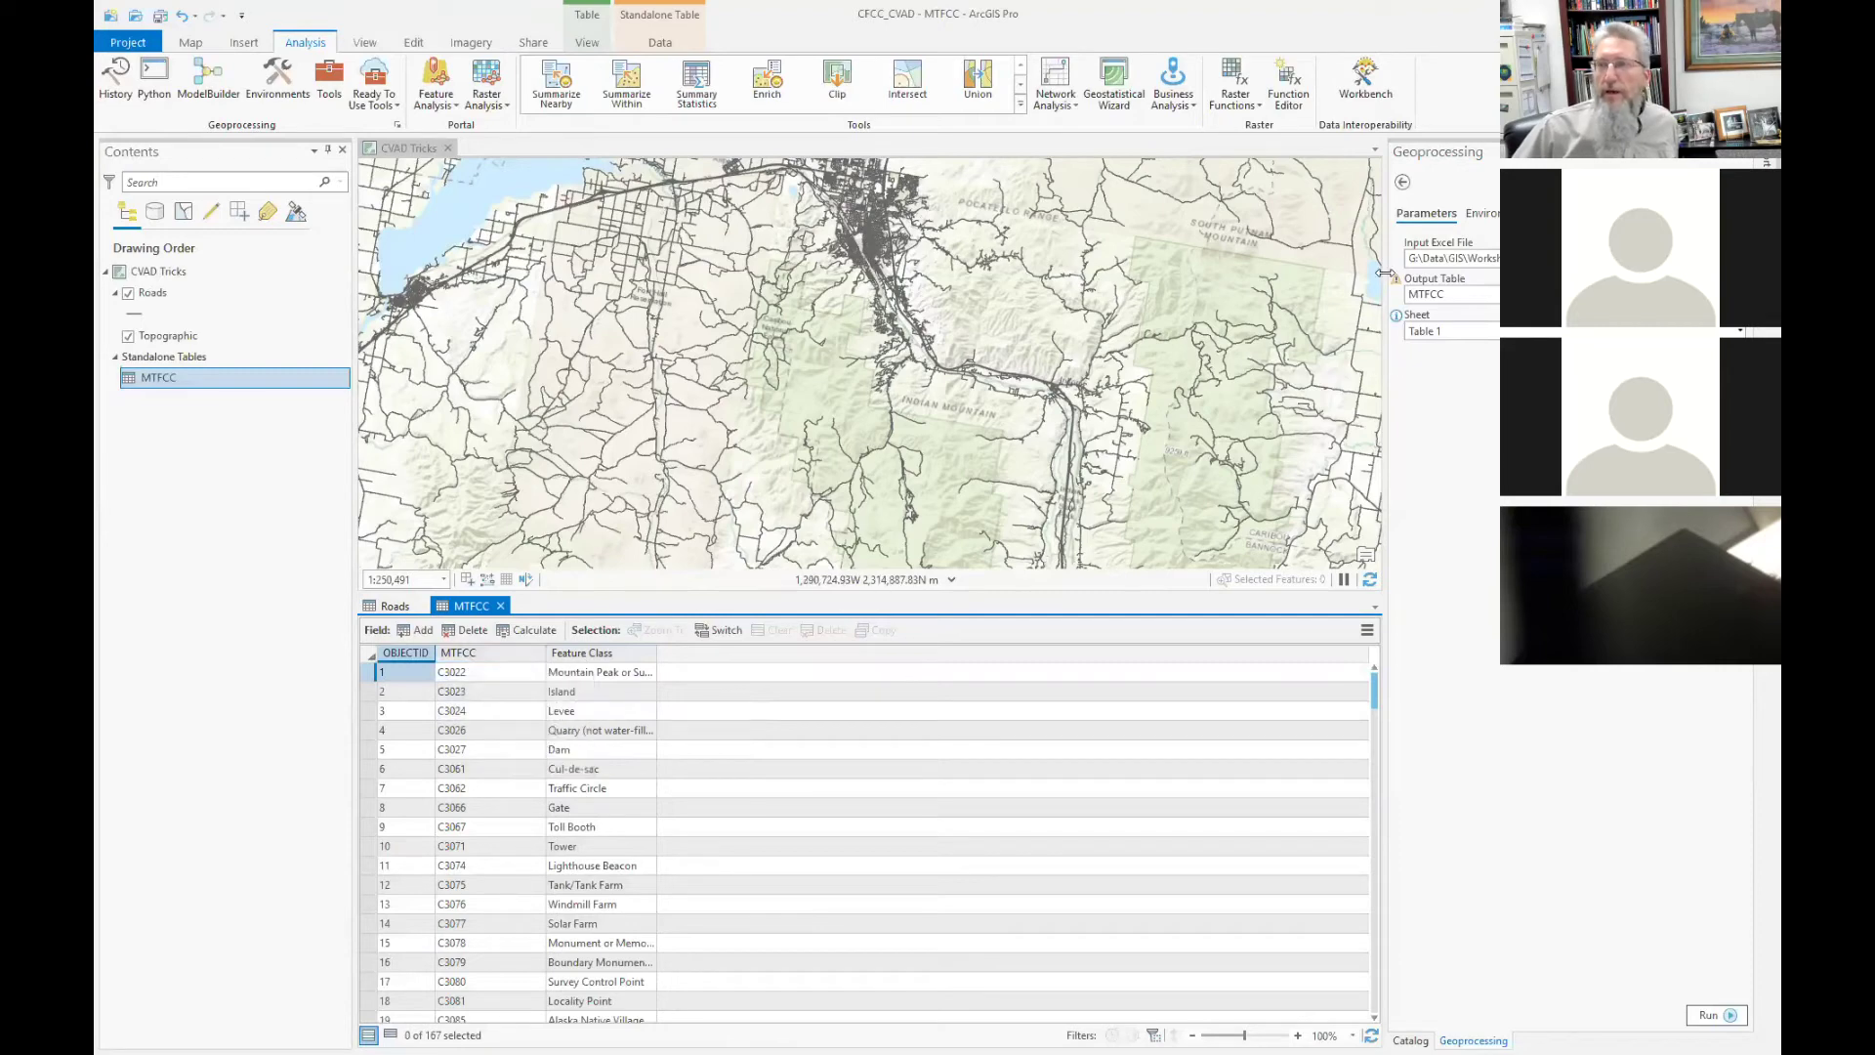
Set up Table To Domain with input table and code field MTFCC, description field Feature Class, workspace CFCC_CVAD.gdb, domain name MTFCC and domain description Feature_Class.
click(1404, 184)
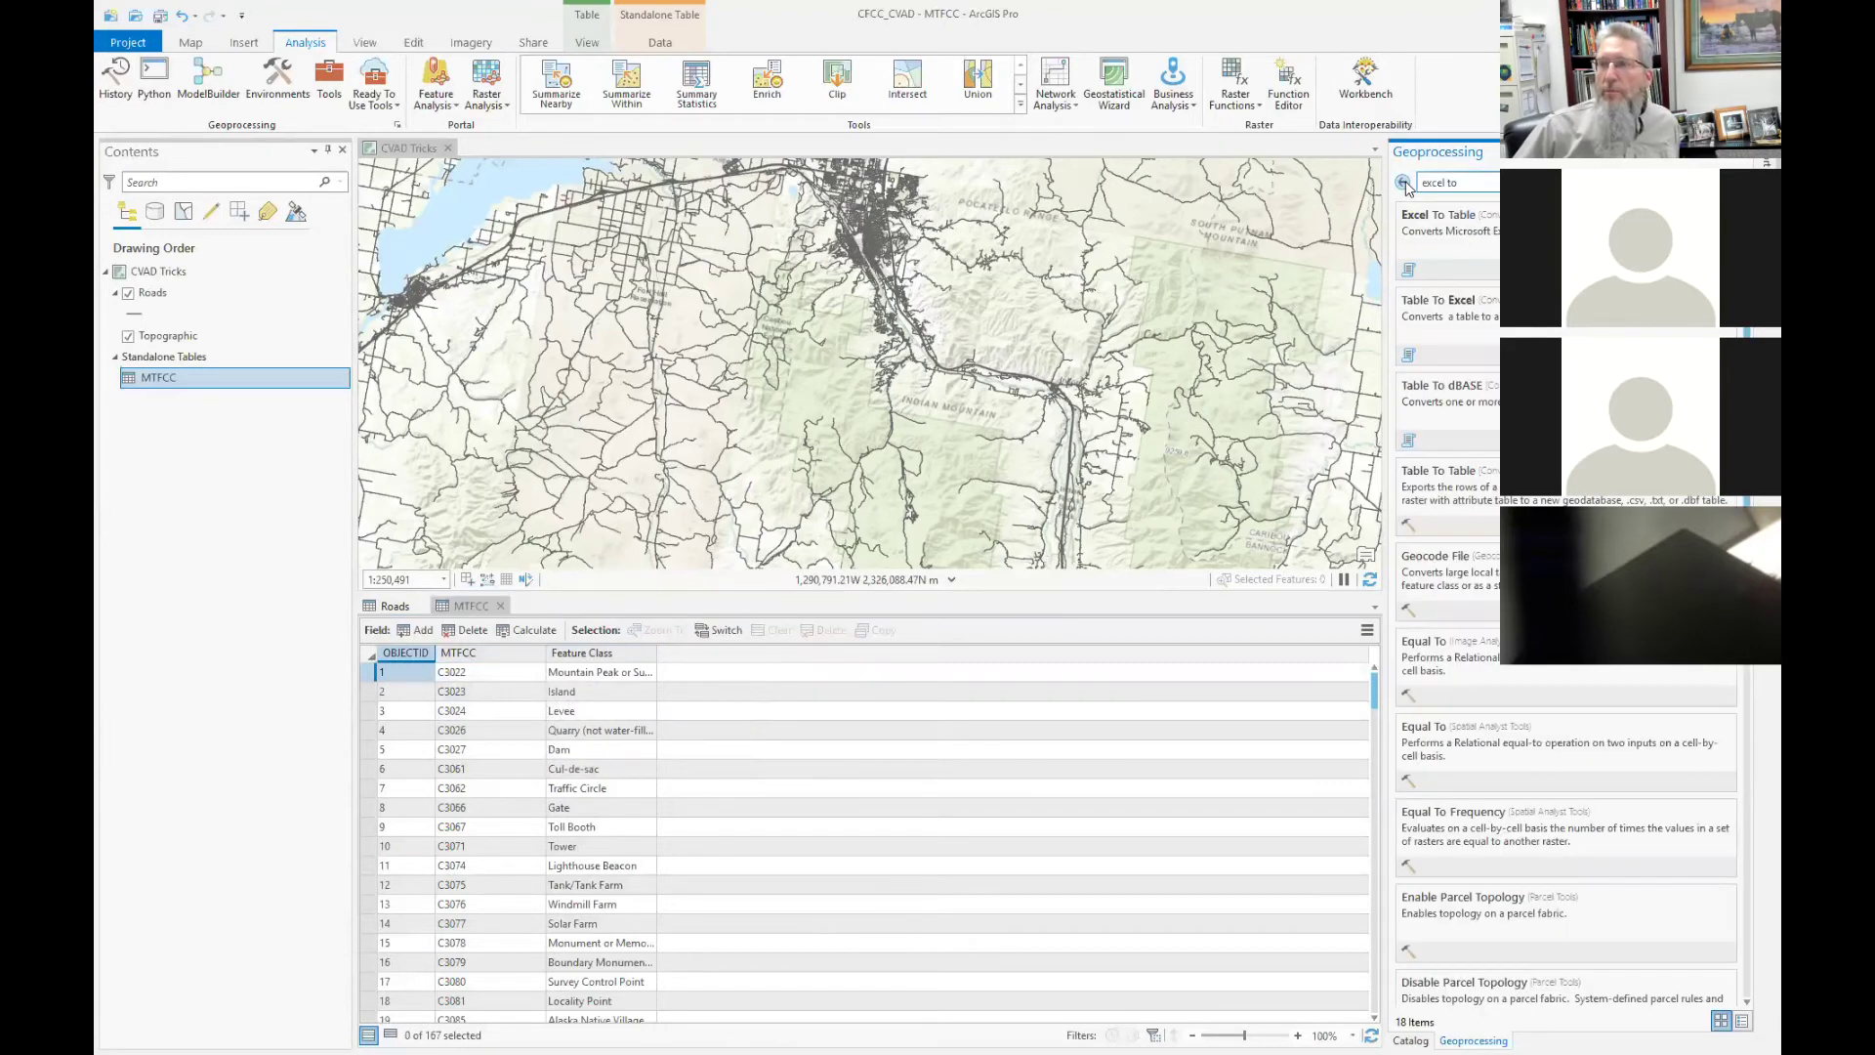
click(1432, 184)
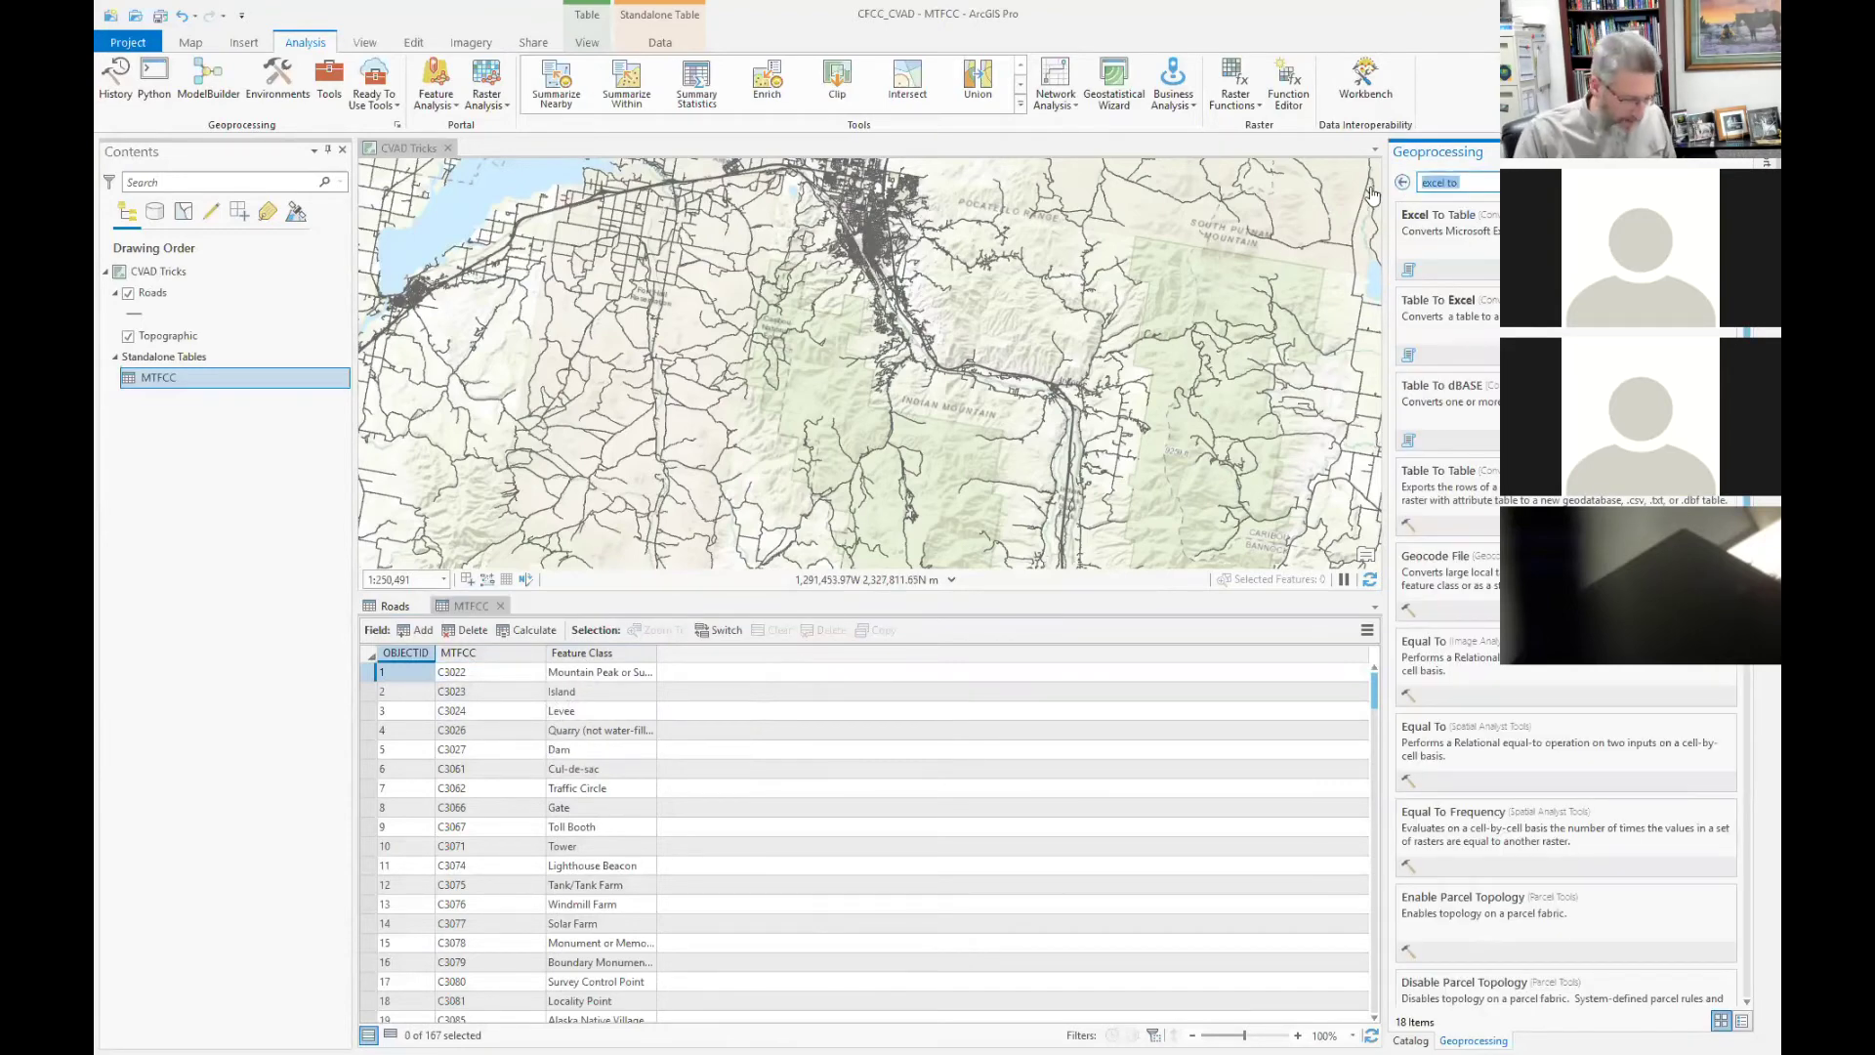
text(table to domain)
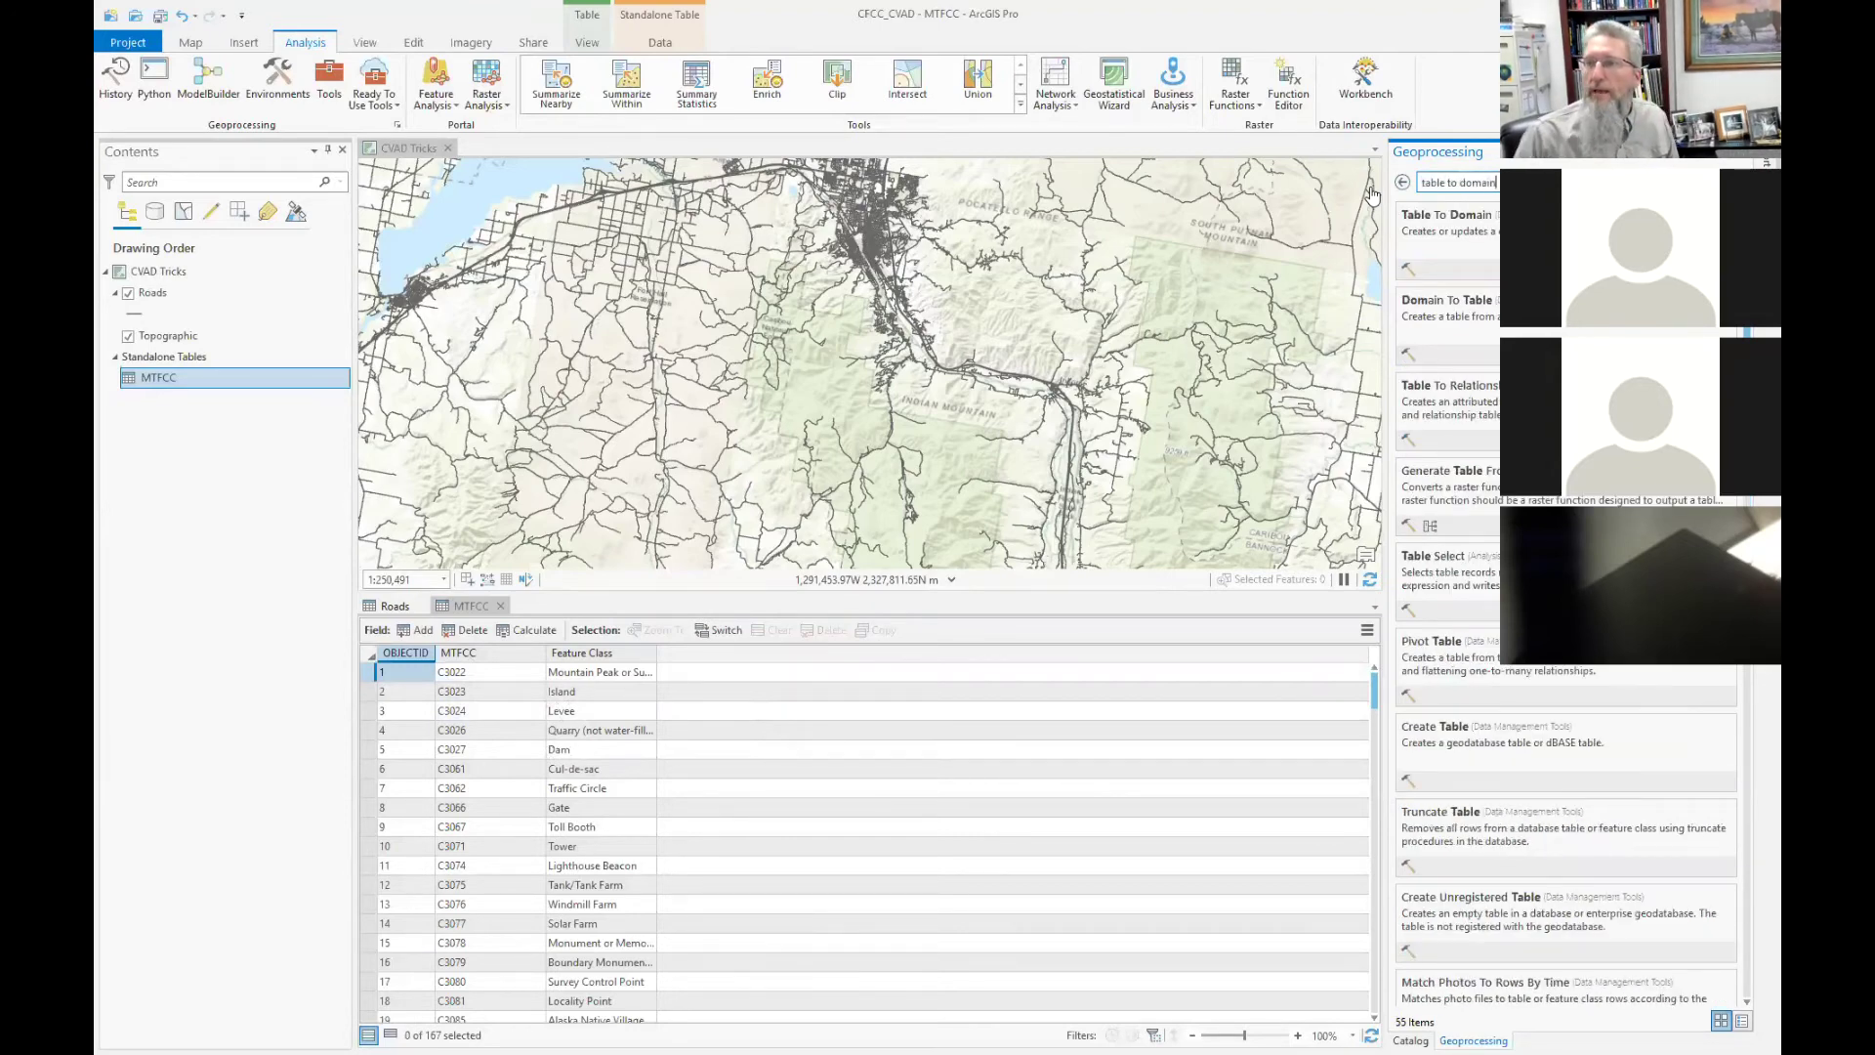
click(1448, 216)
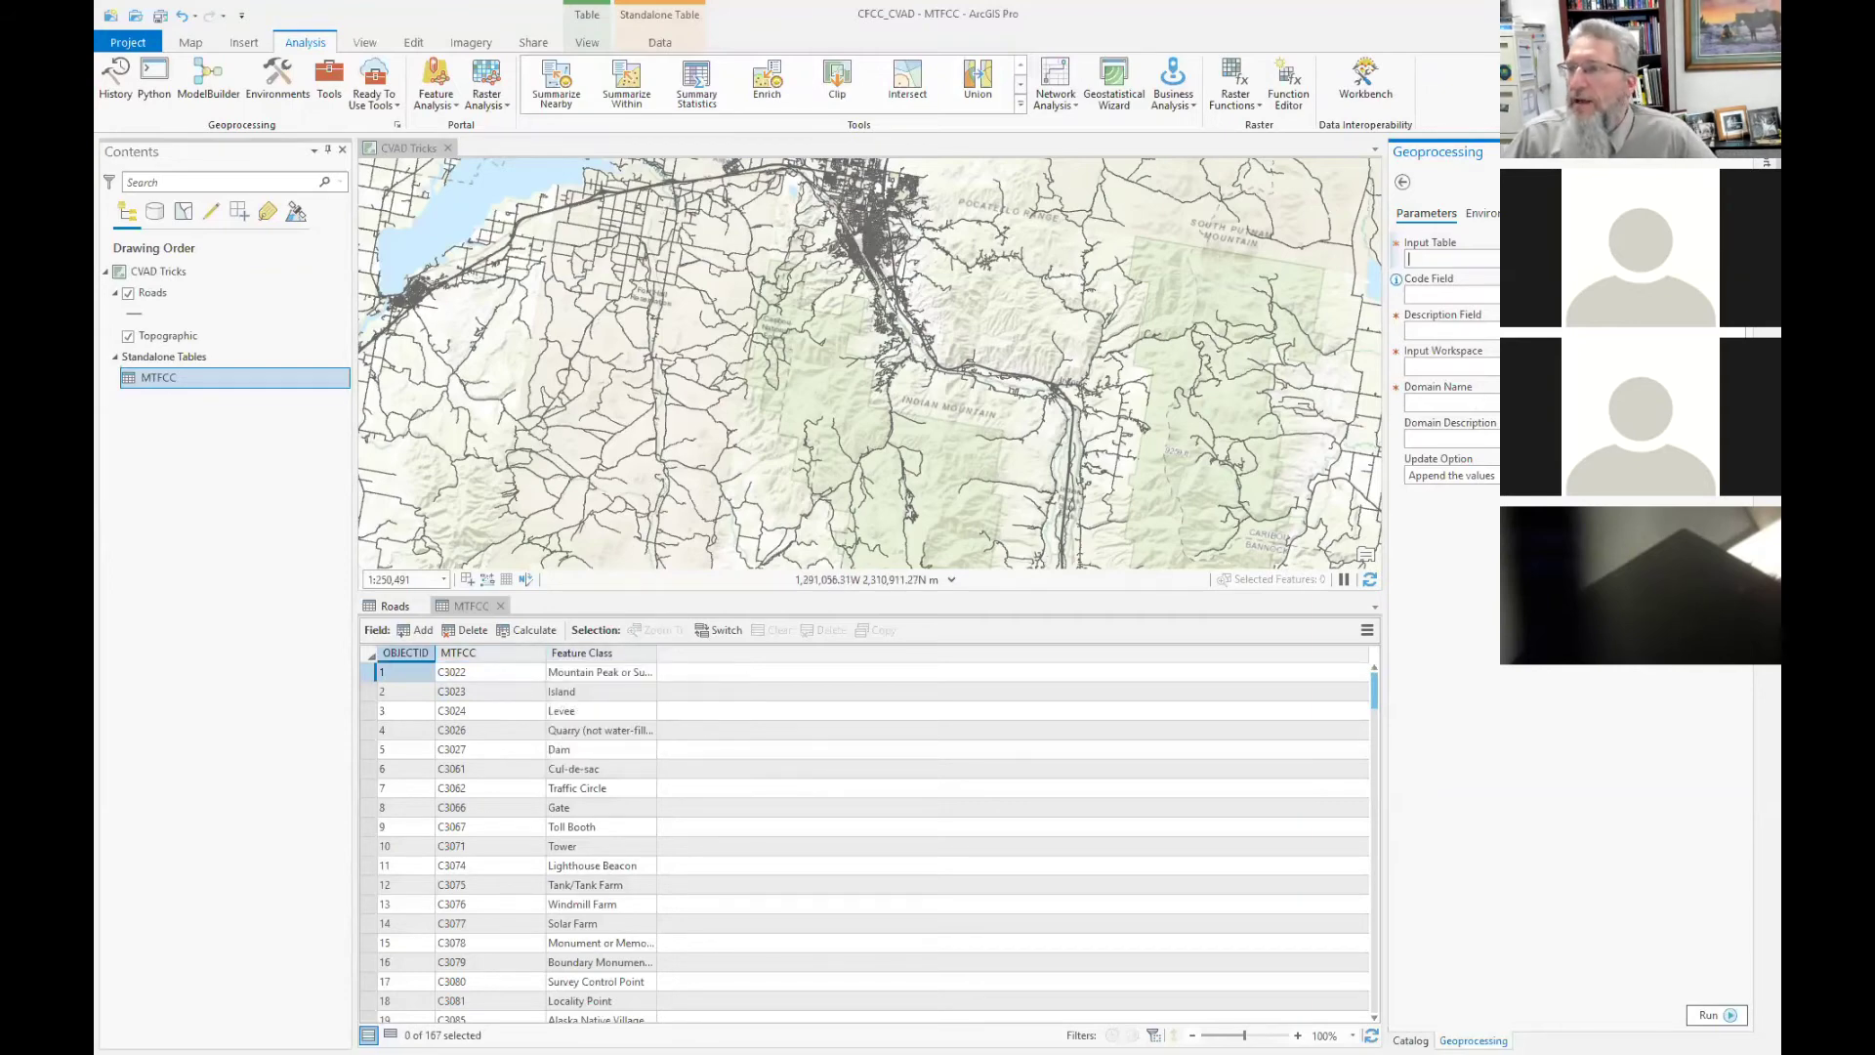
click(1418, 258)
click(1425, 281)
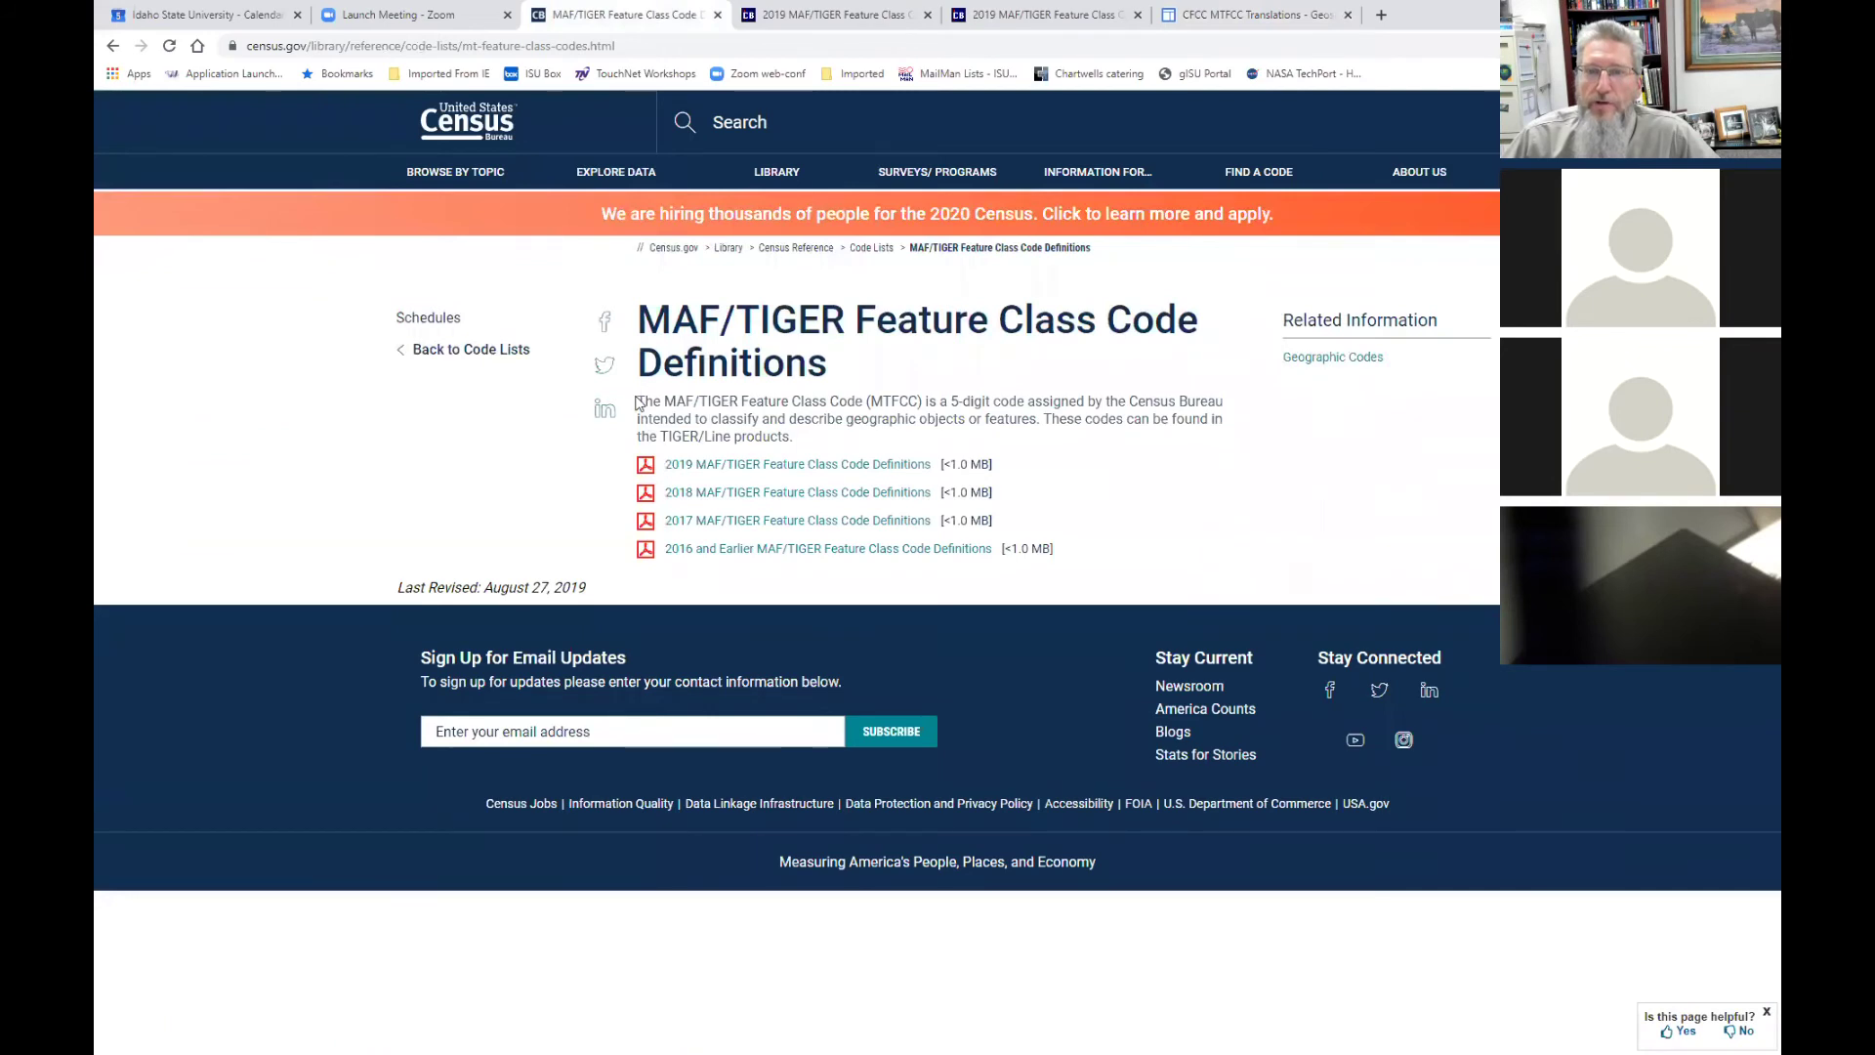
Review the MTFCC description on the Census MAF/TIGER Feature Class Code Definitions web page and return to ArcGIS Pro.
drag(637, 401, 799, 439)
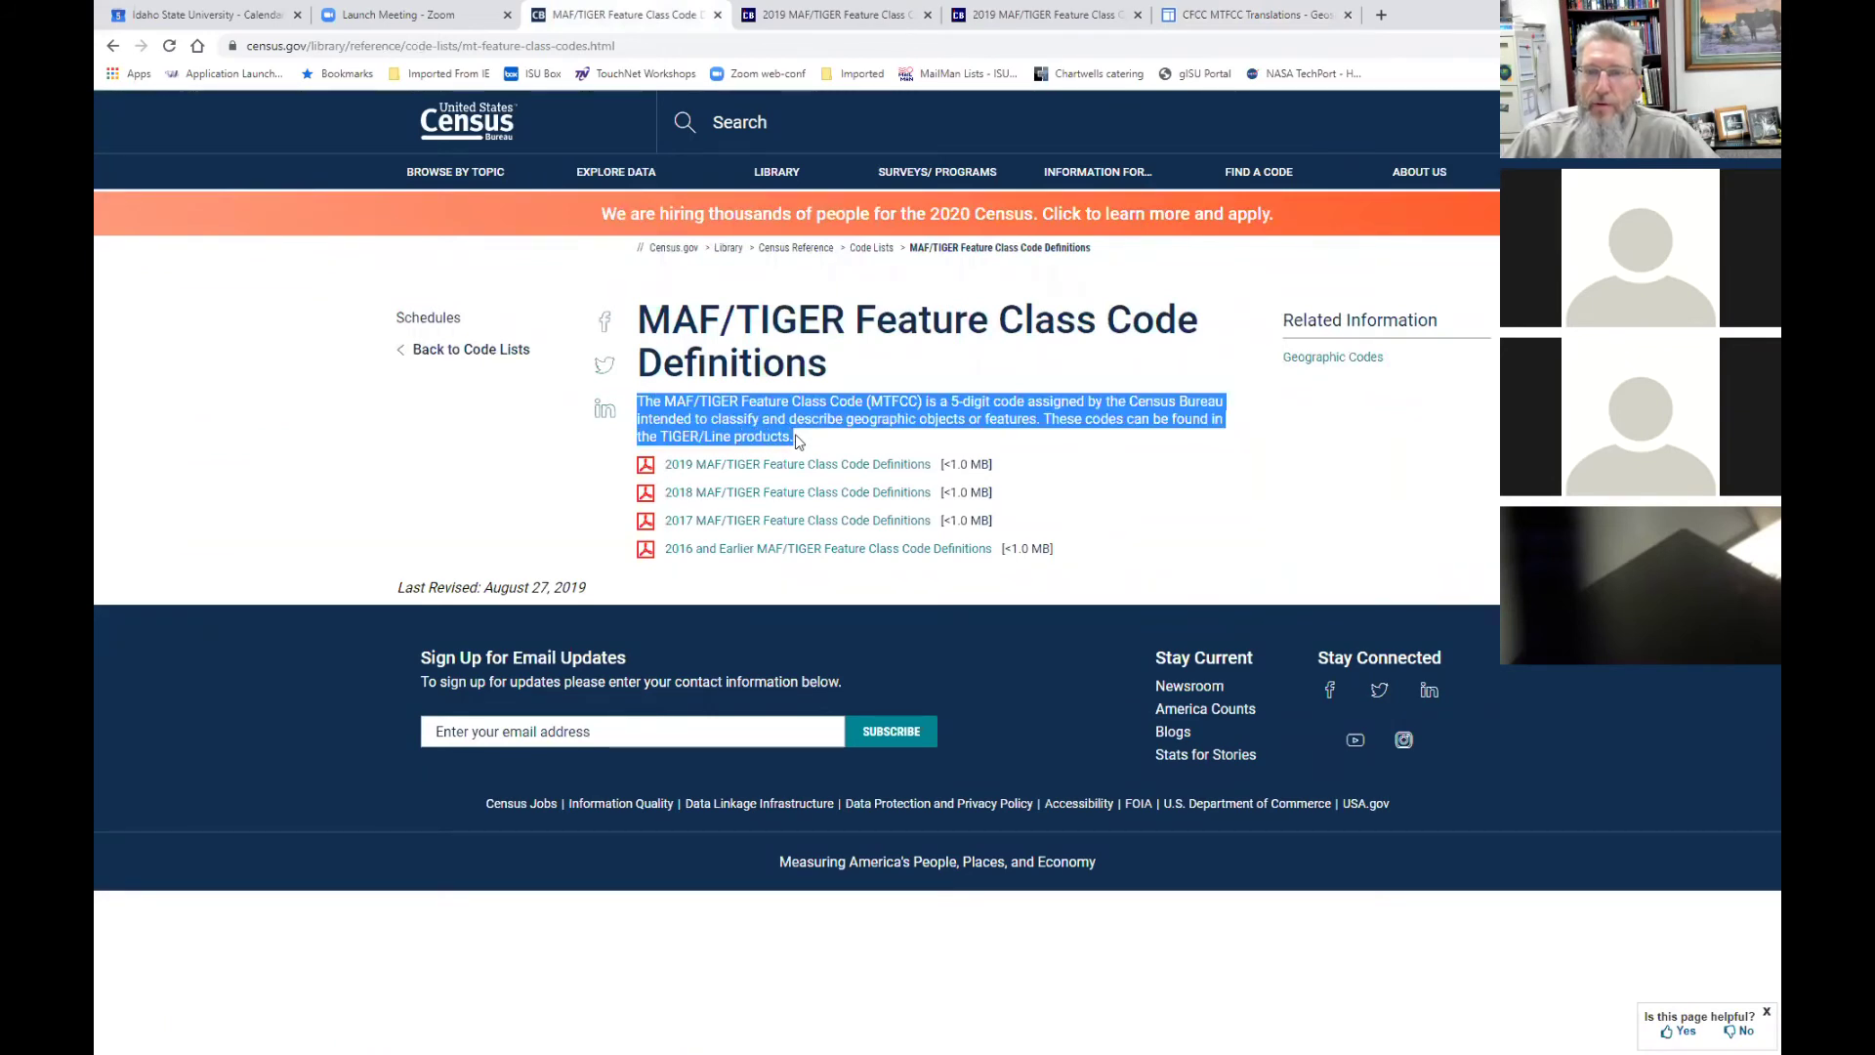
click(771, 423)
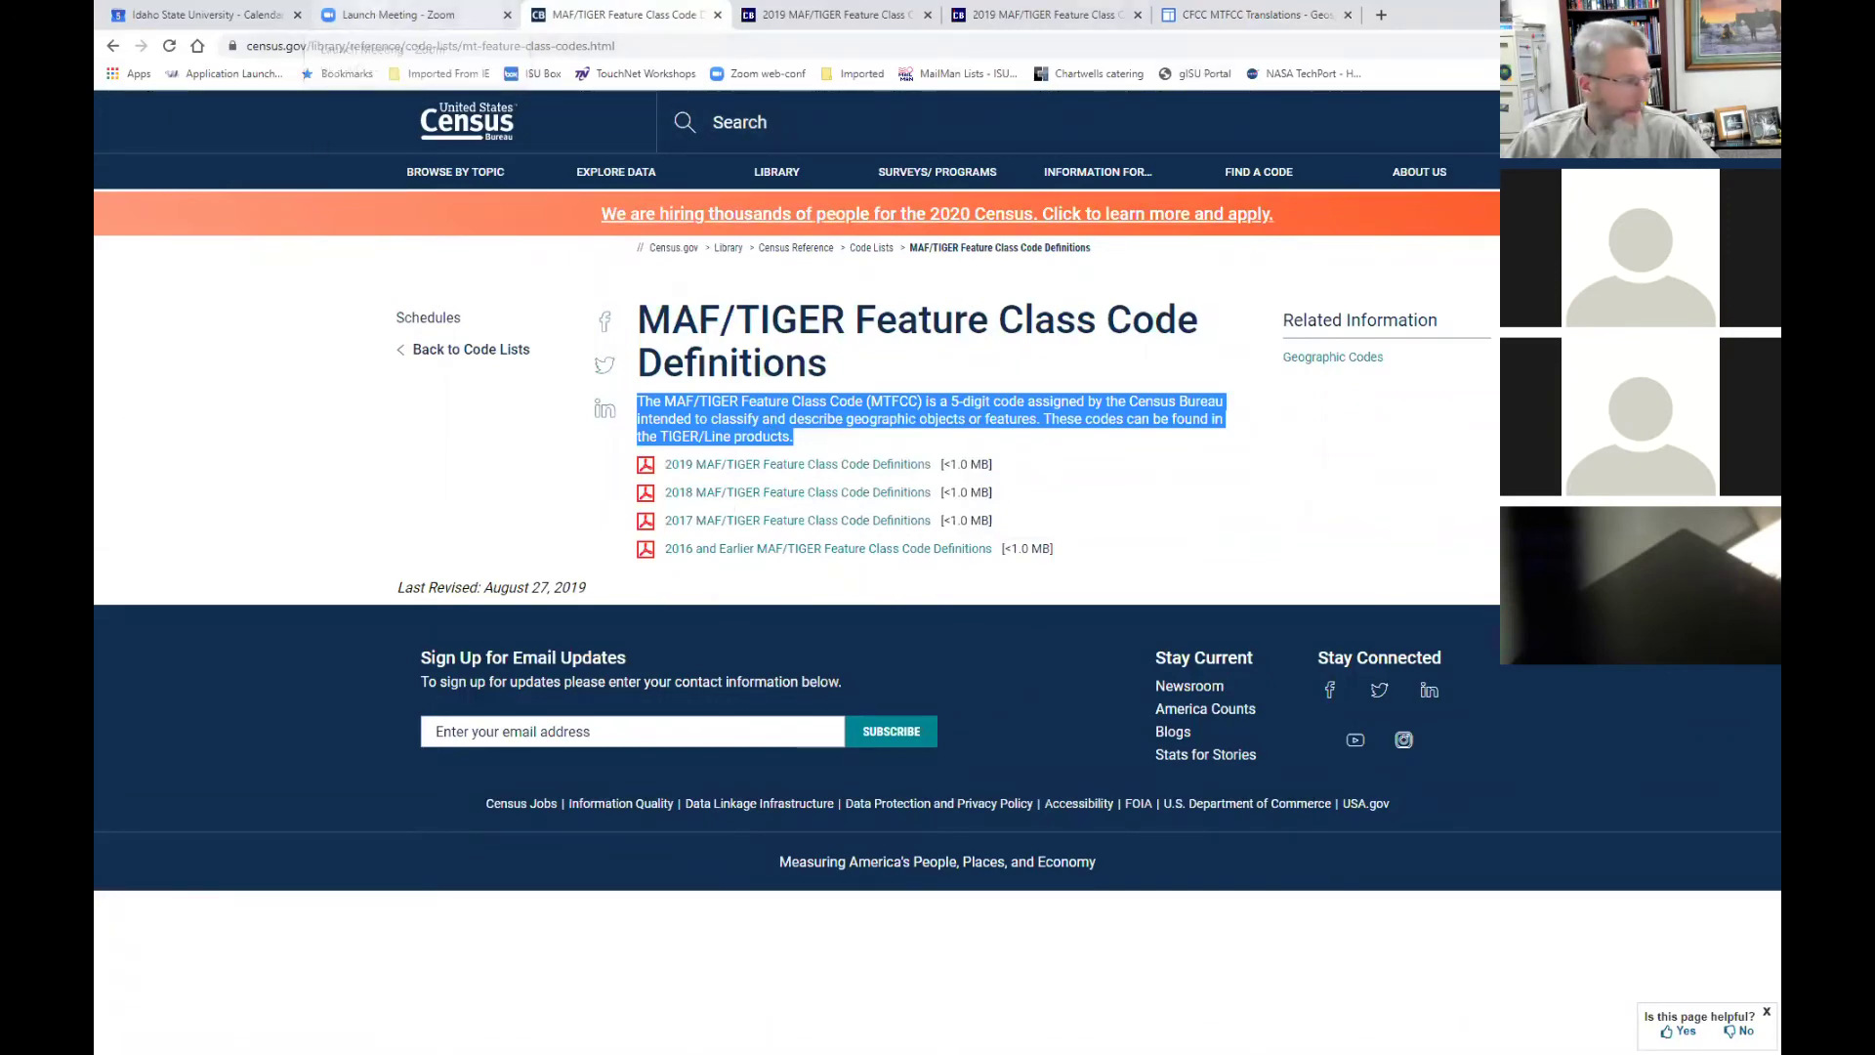
key(alt+Tab)
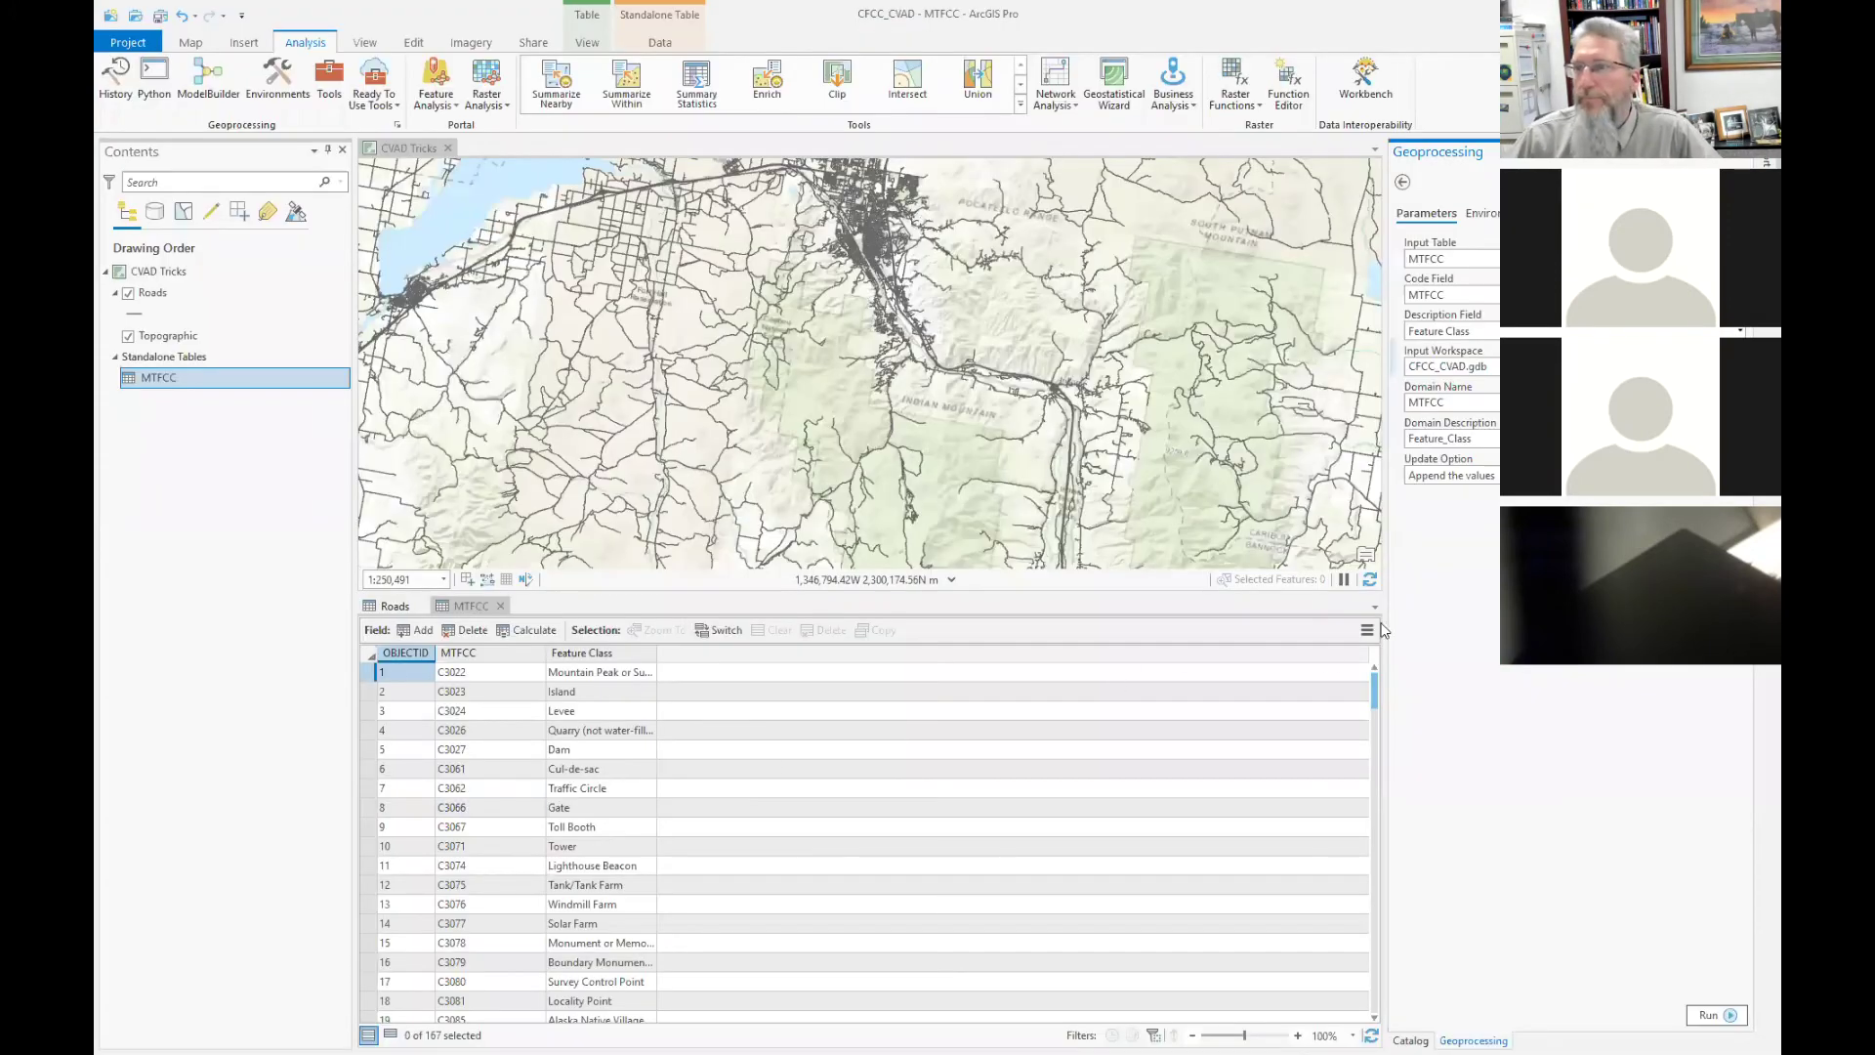
Replace the domain description with the copied Census MTFCC definition and run Table To Domain.
drag(1472, 439, 1345, 441)
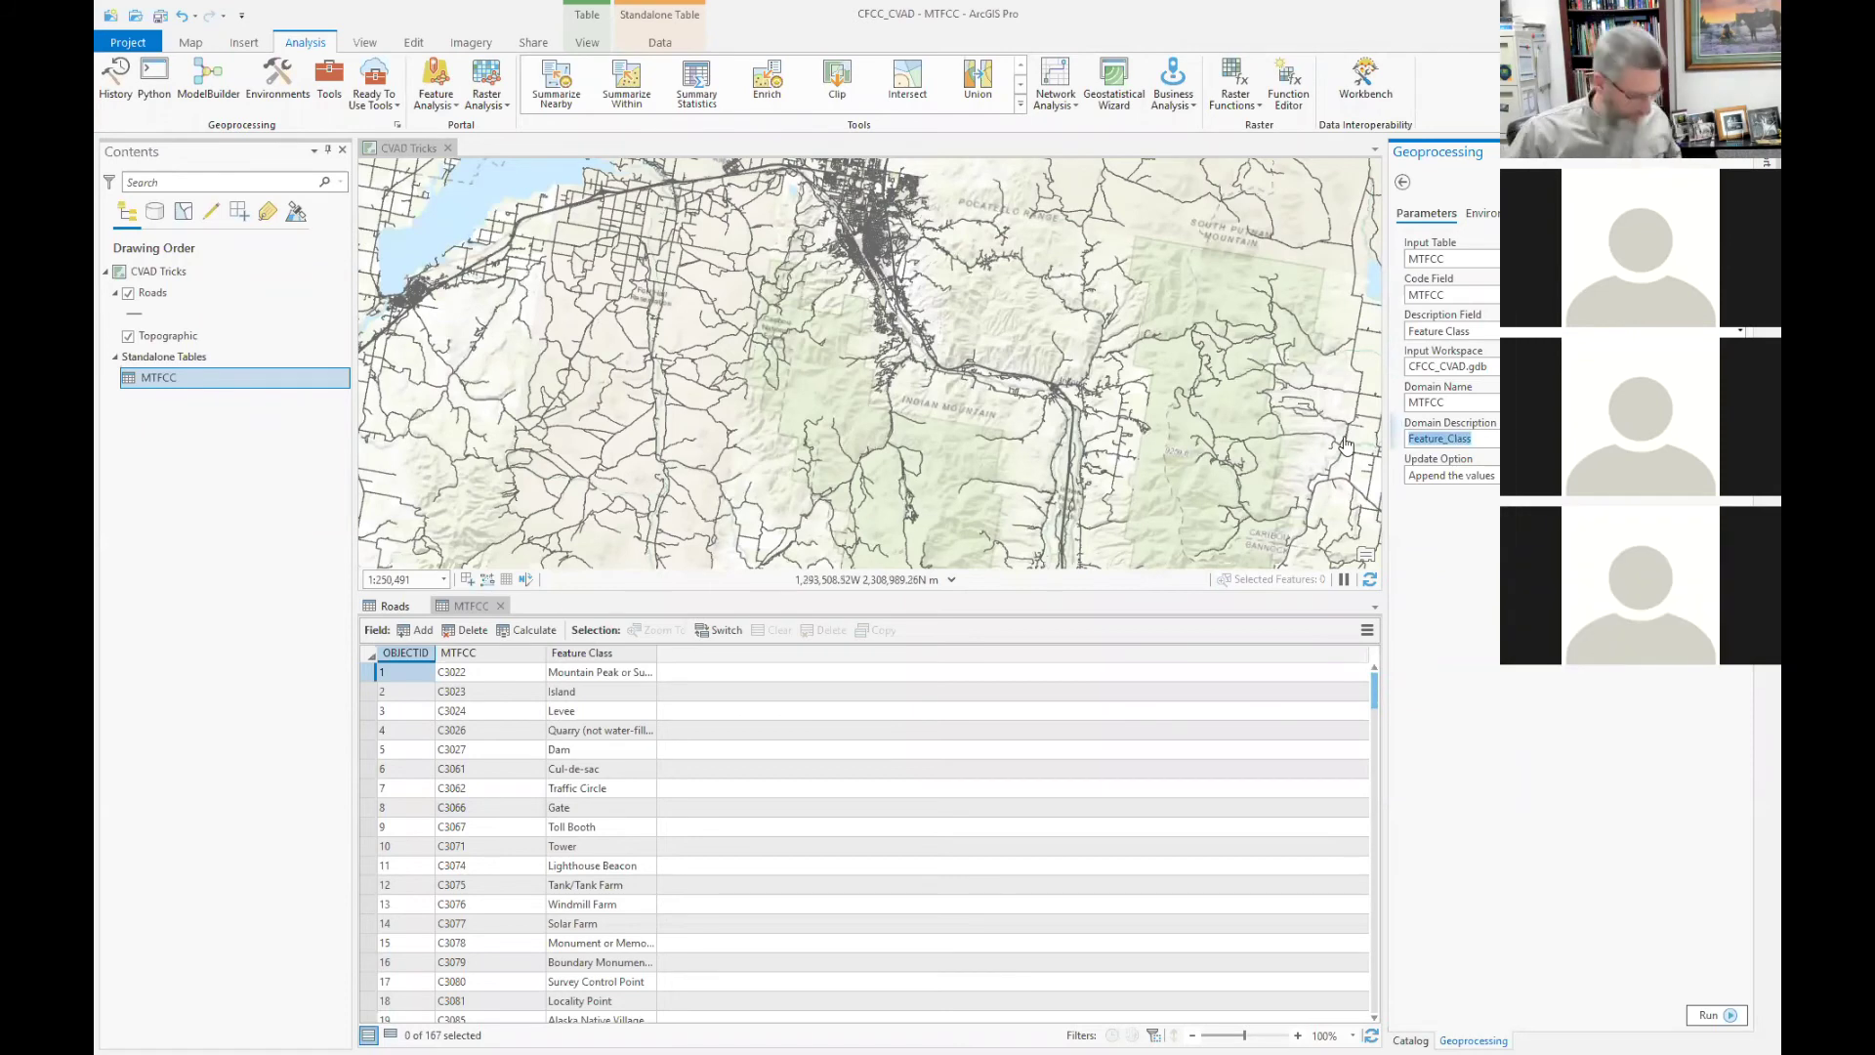
key(ctrl+v)
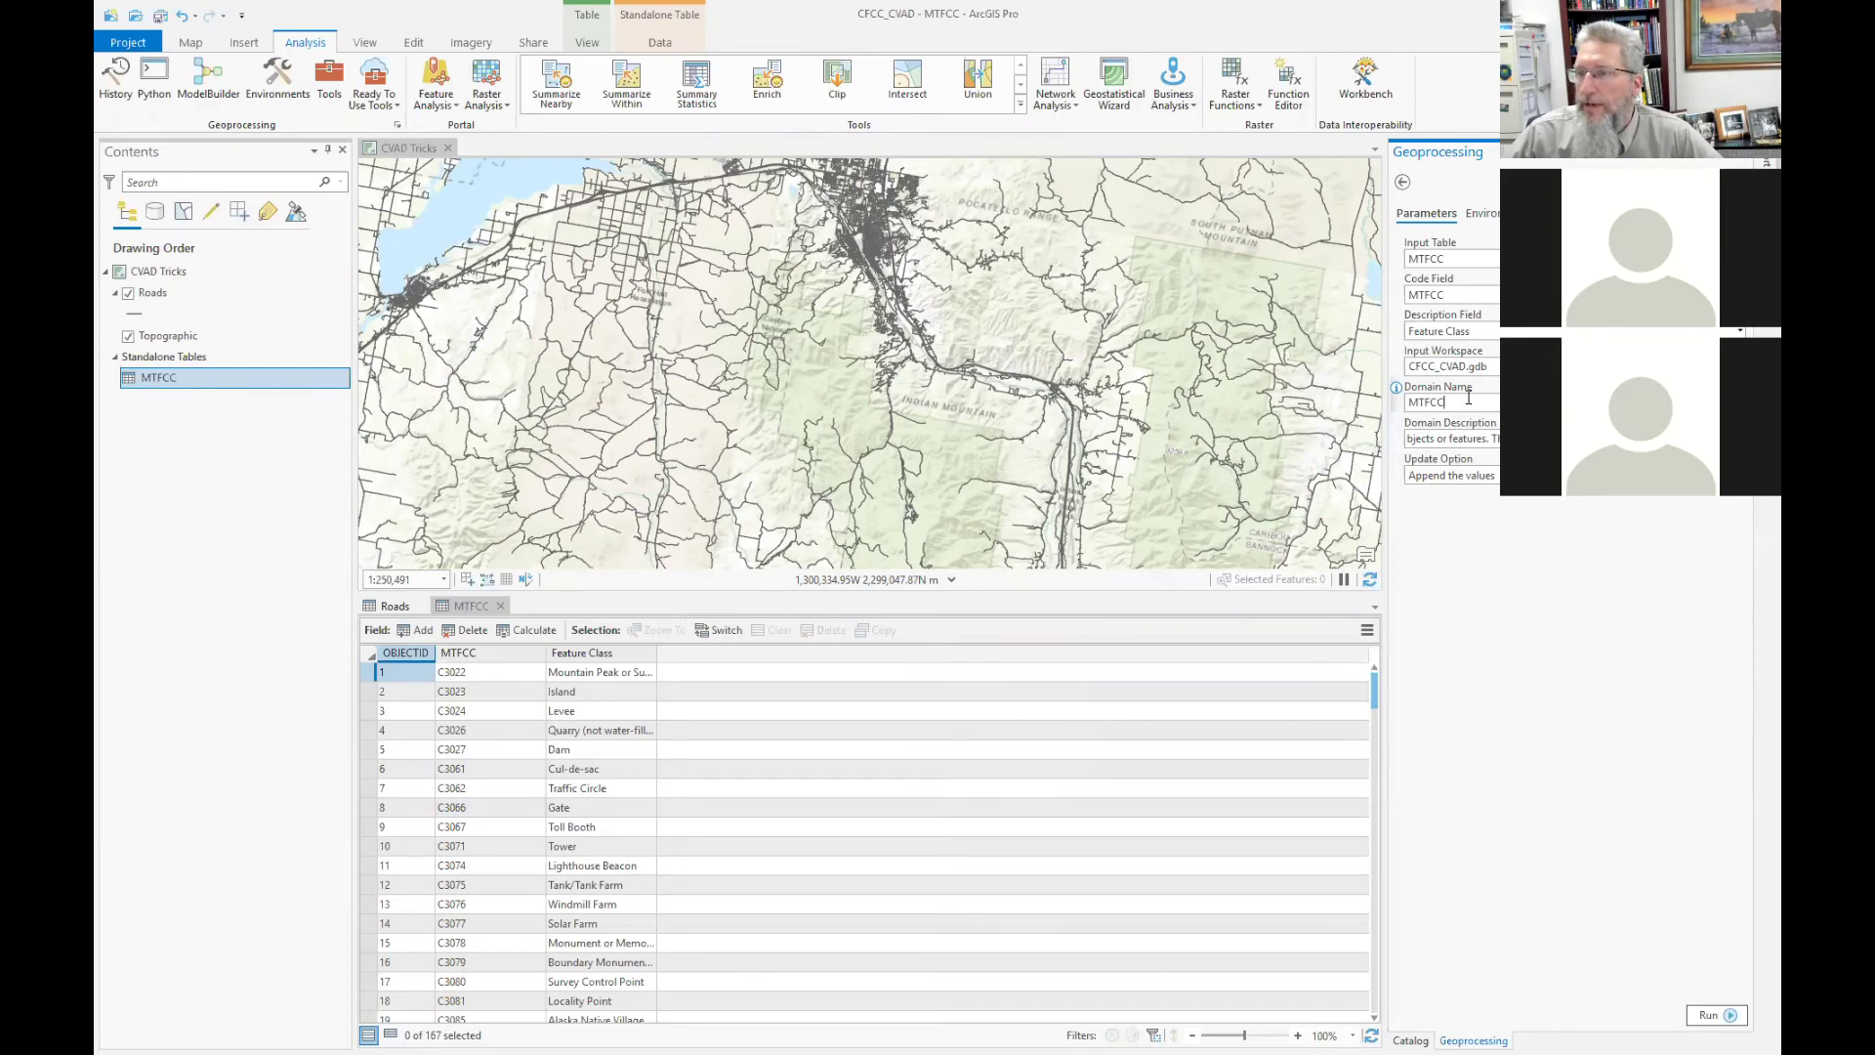
click(1716, 1017)
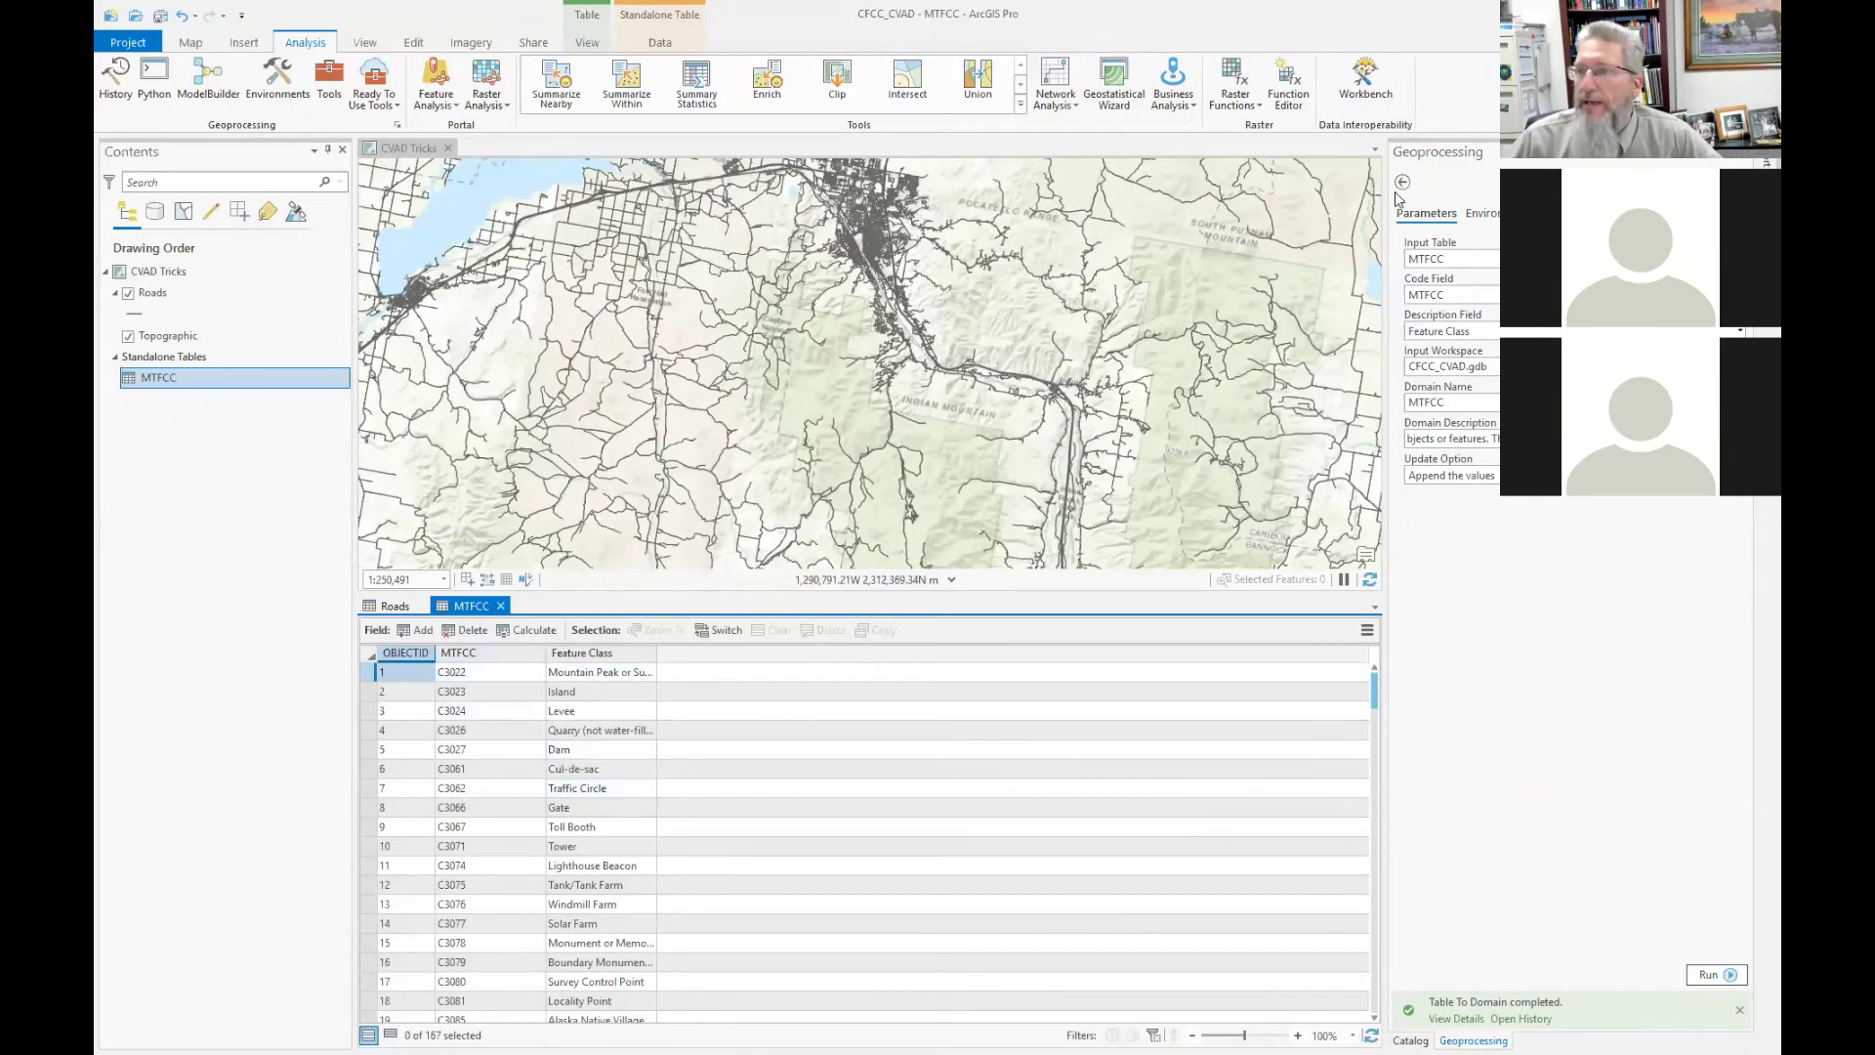
Compare the MTFCC and MTFCC_Codes domains in the CFCC_CVAD geodatabase, review the MTFCC coded values, and close the Domains view and MTFCC table.
click(1410, 1037)
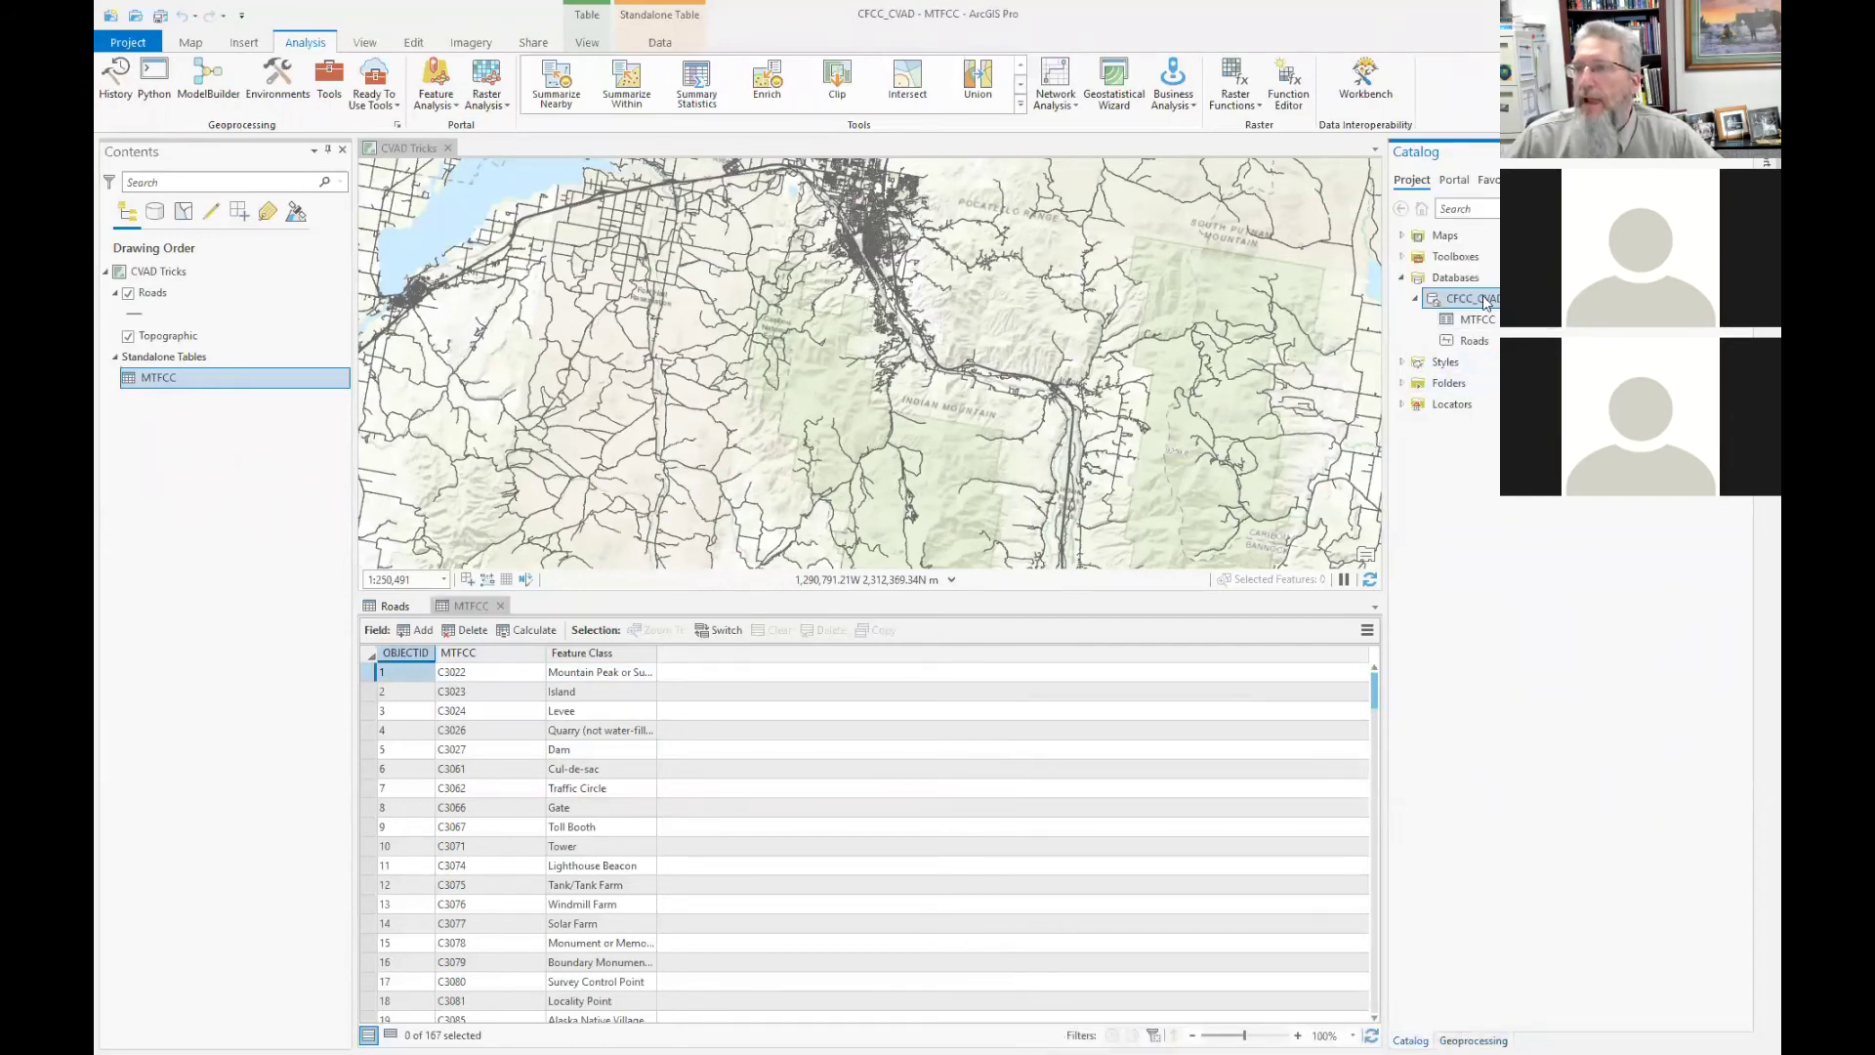
right_click(1463, 302)
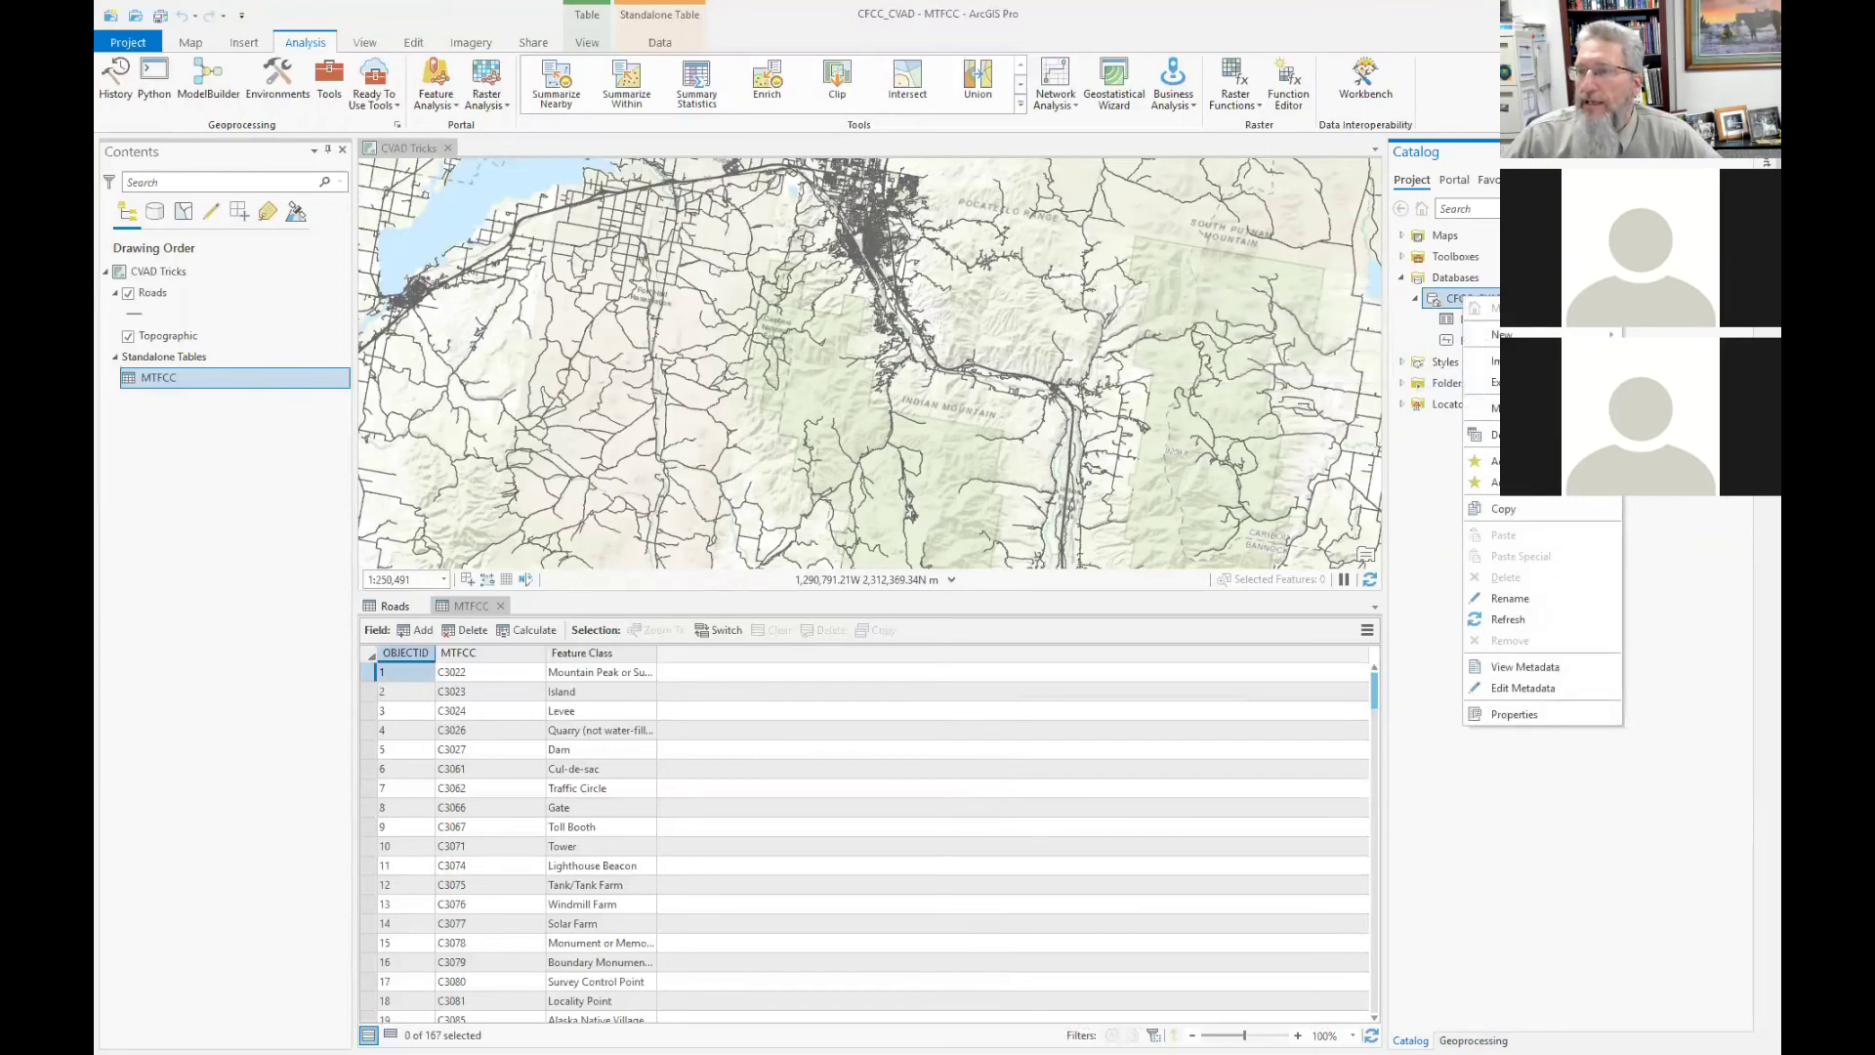
click(1494, 435)
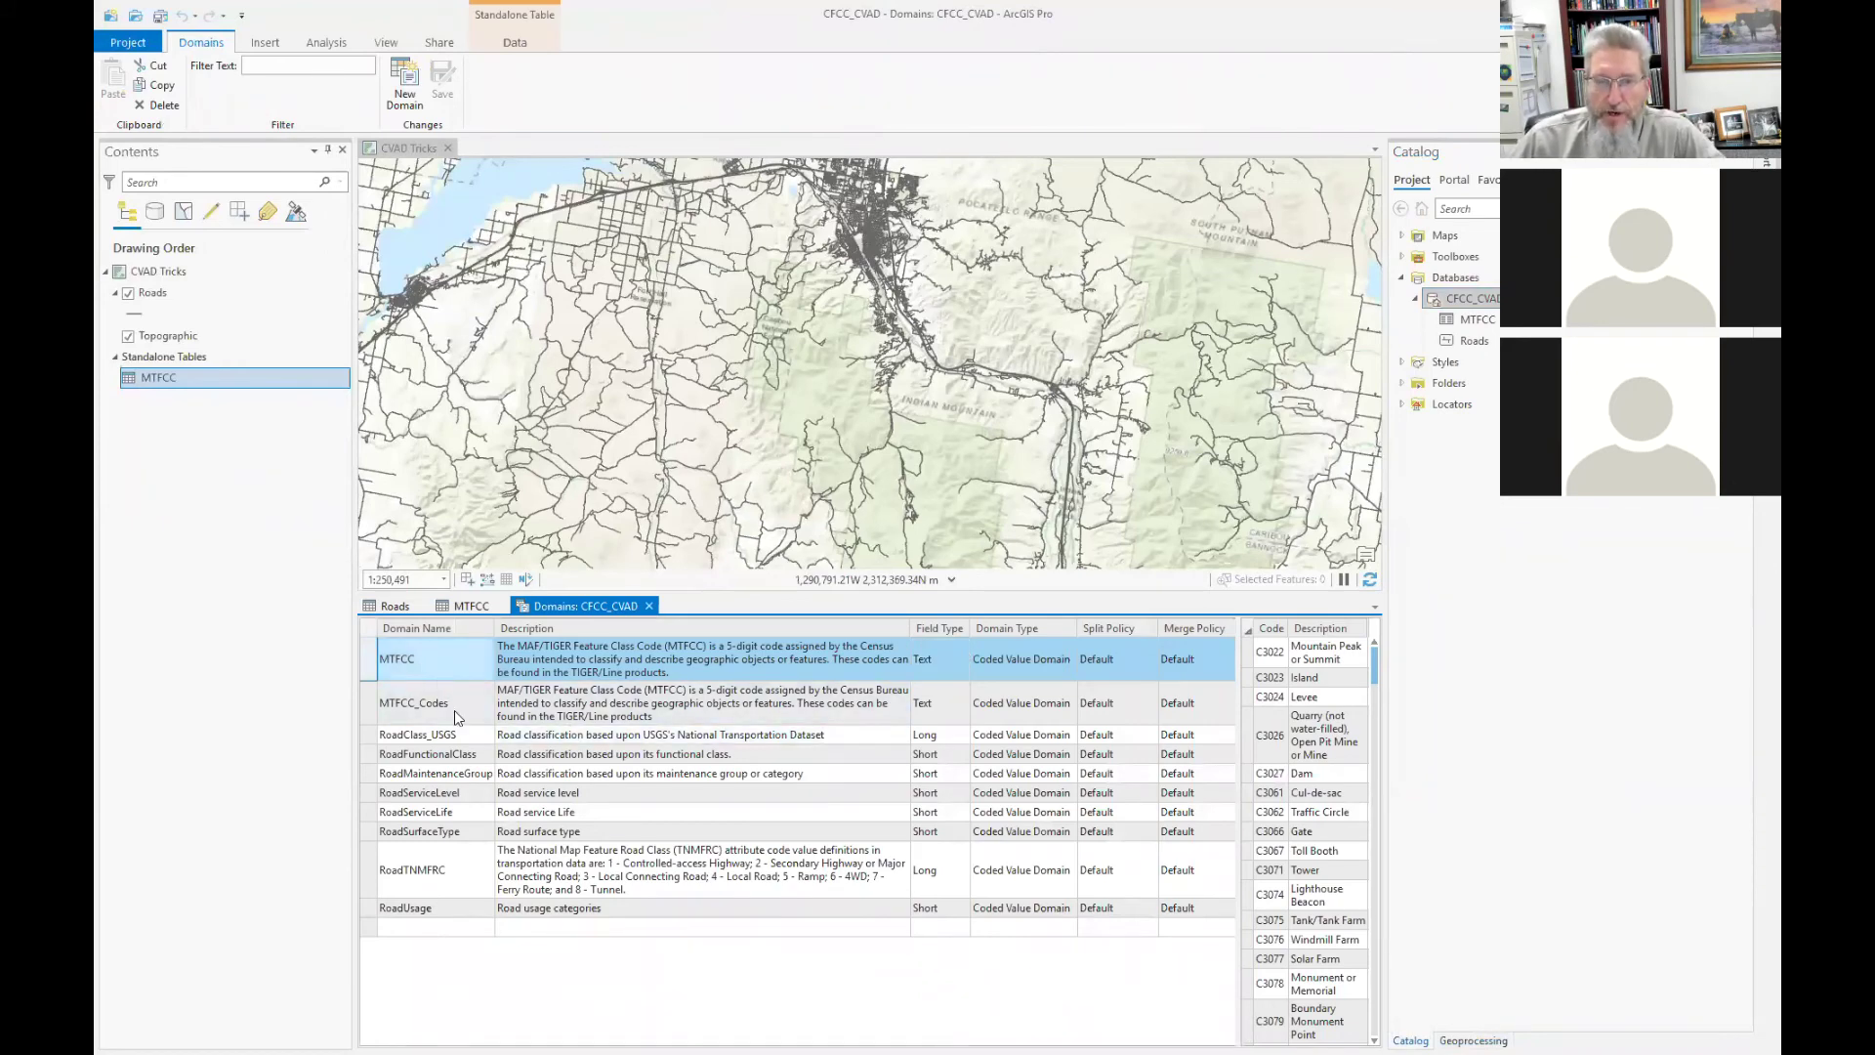
click(367, 712)
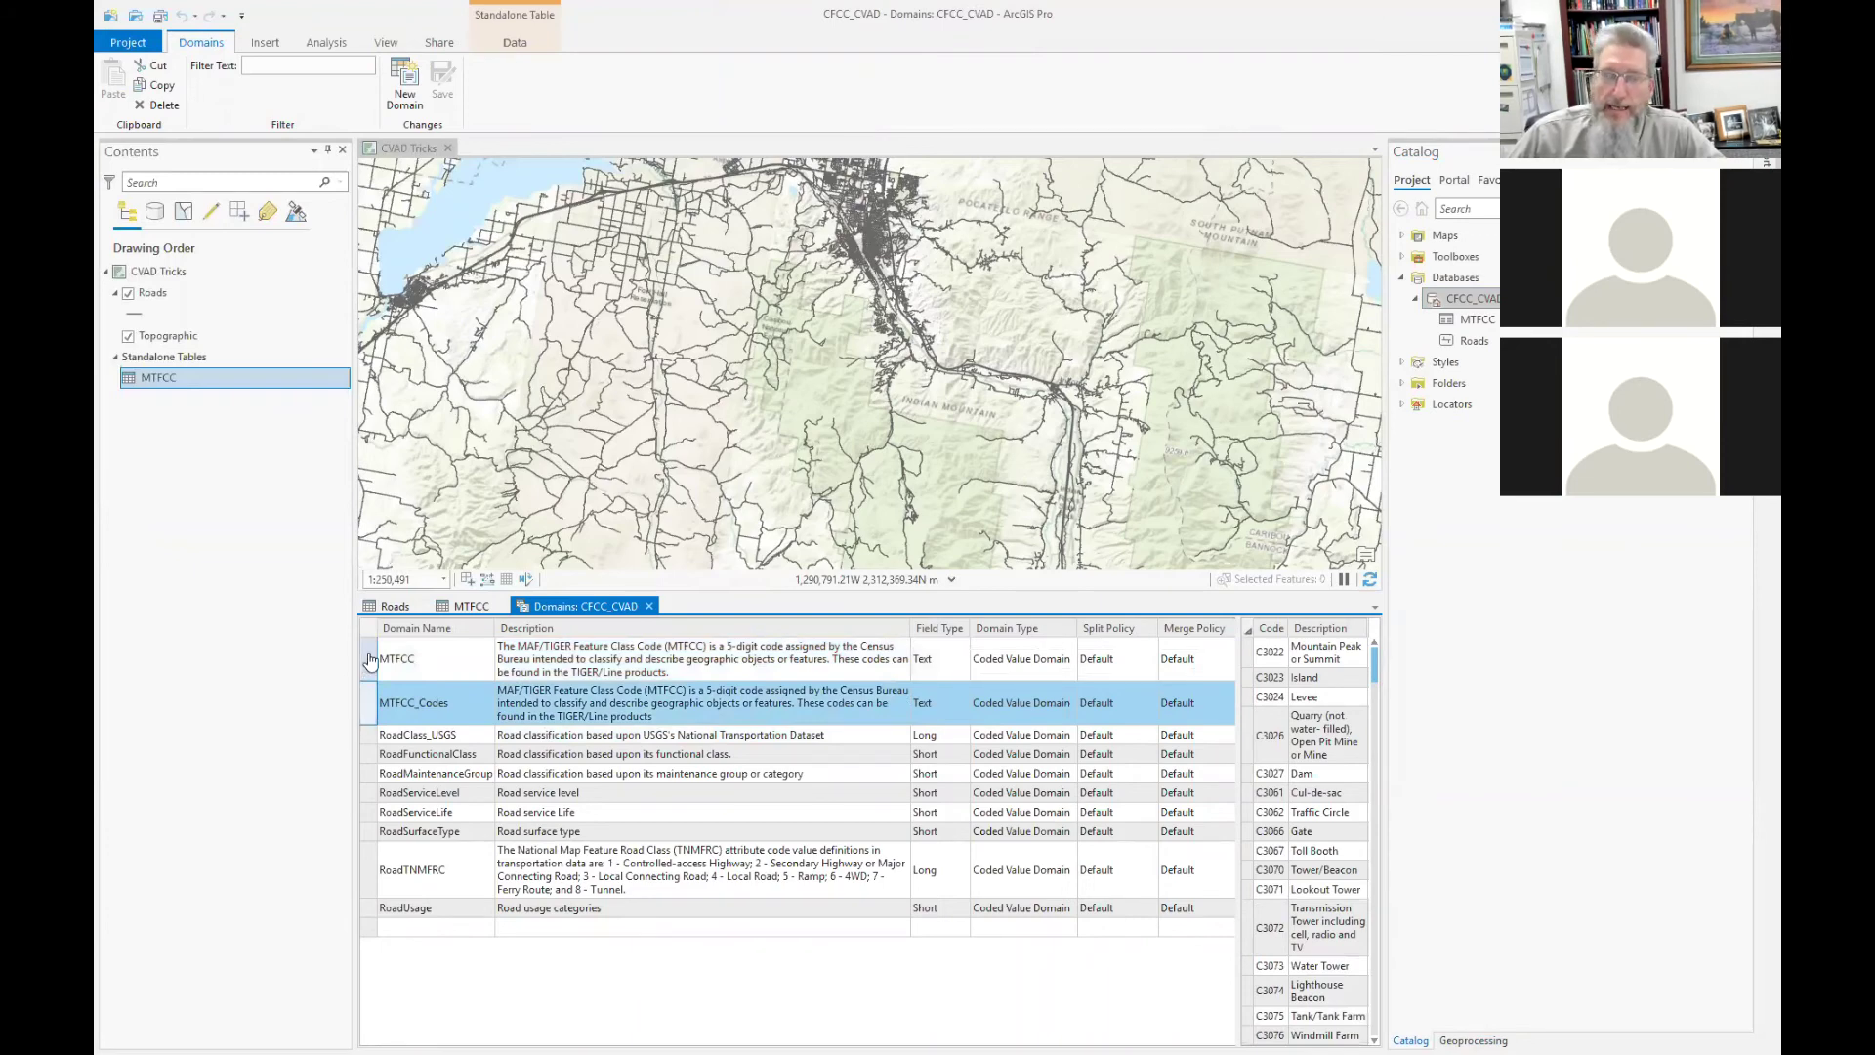
click(370, 661)
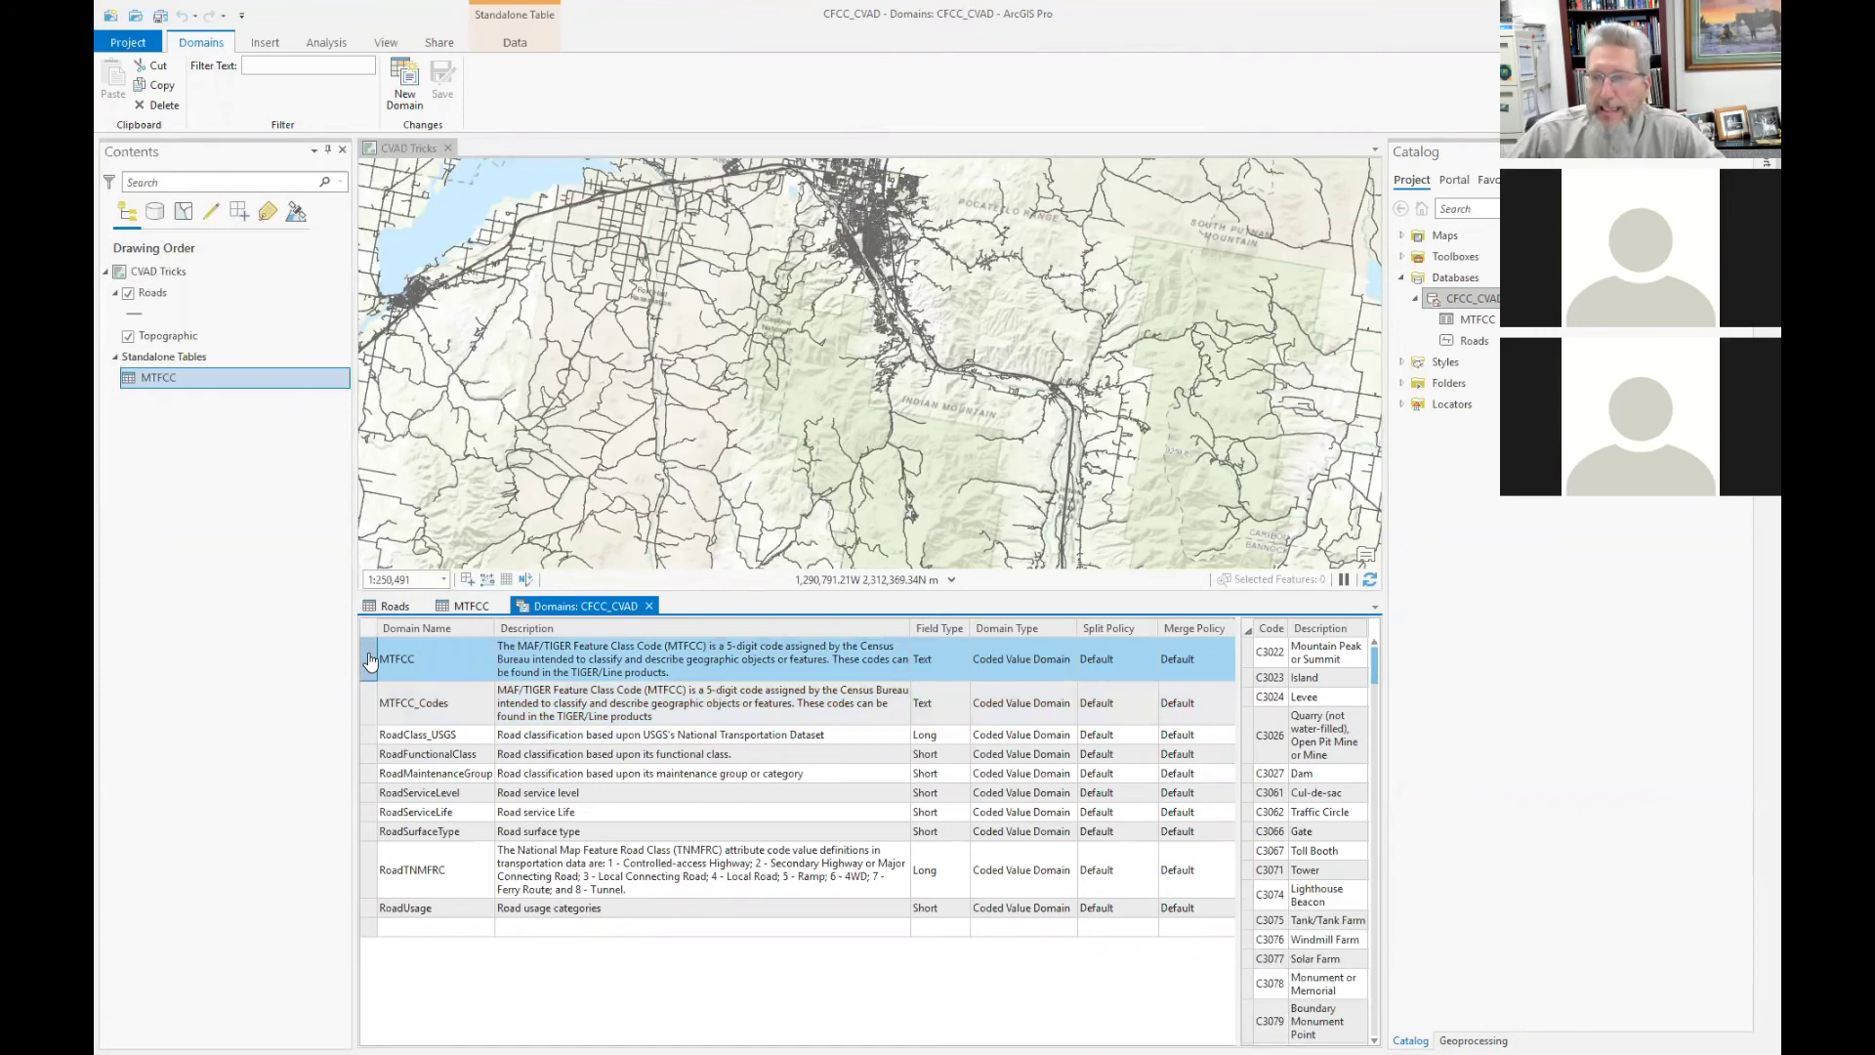
click(412, 664)
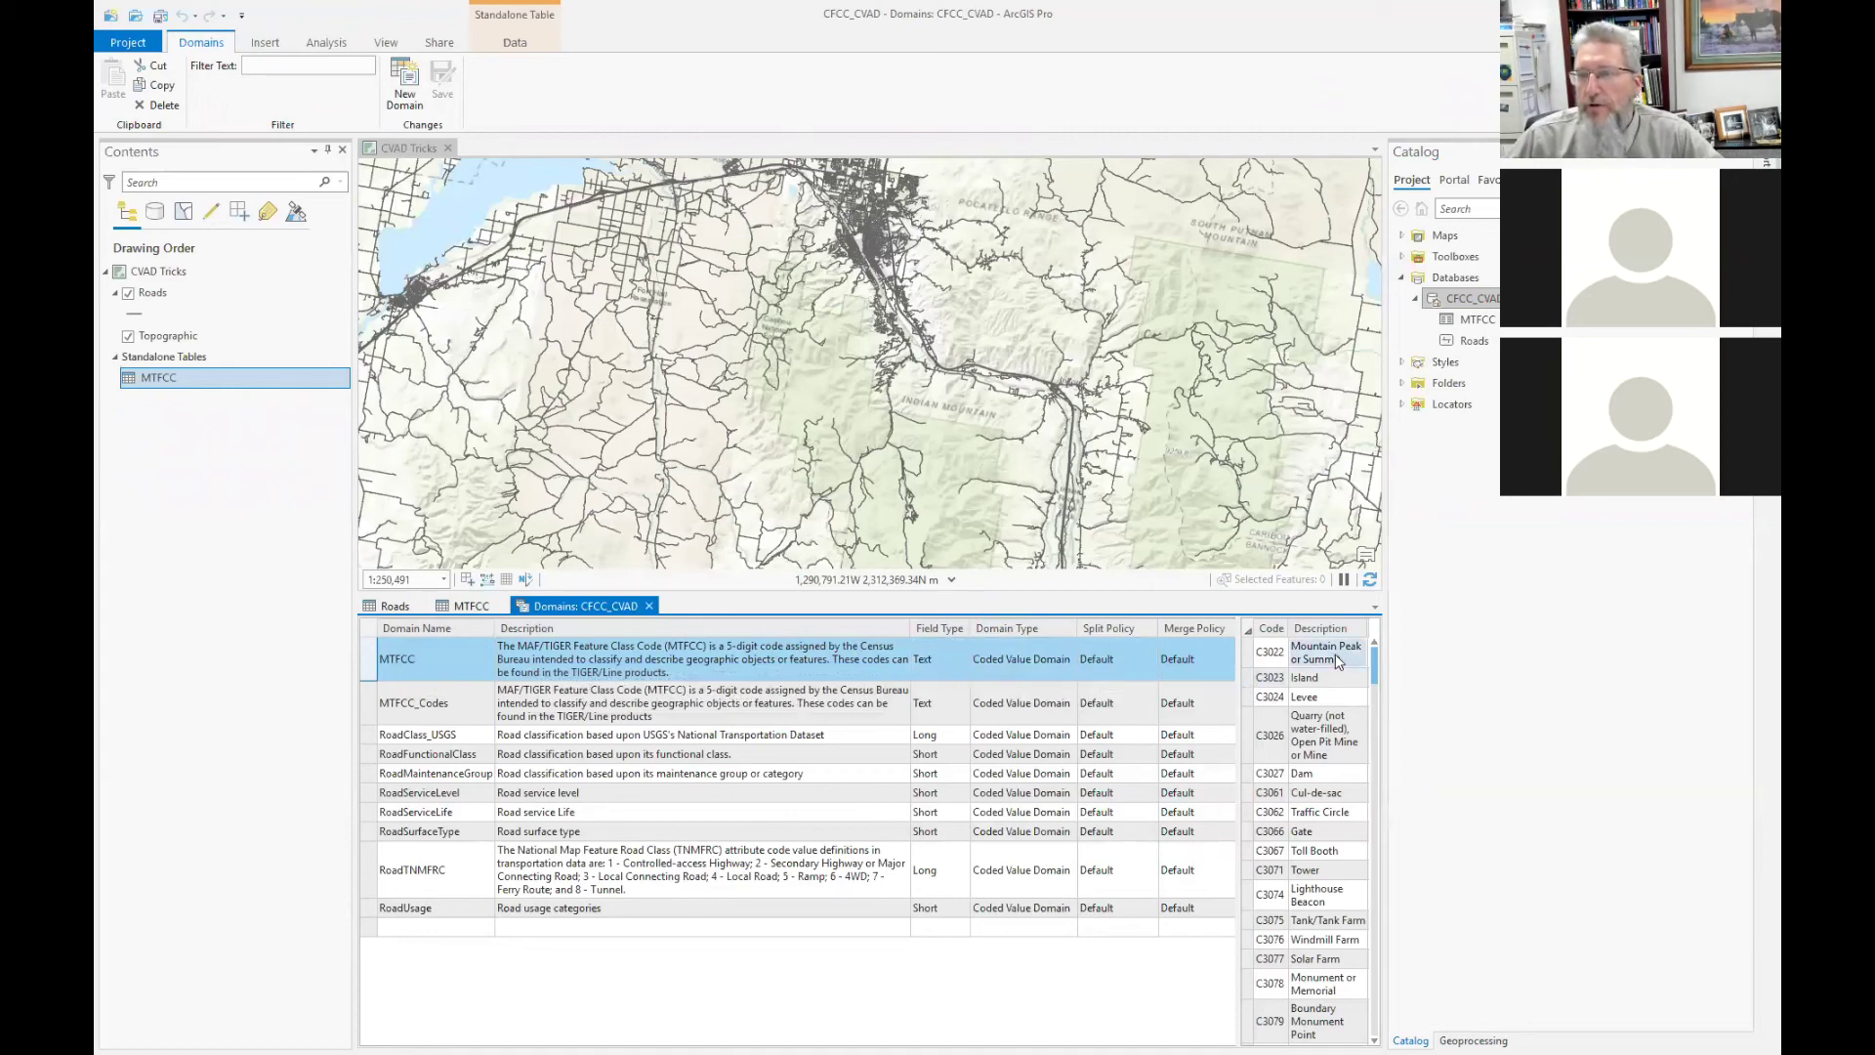
drag(1375, 669, 1408, 1032)
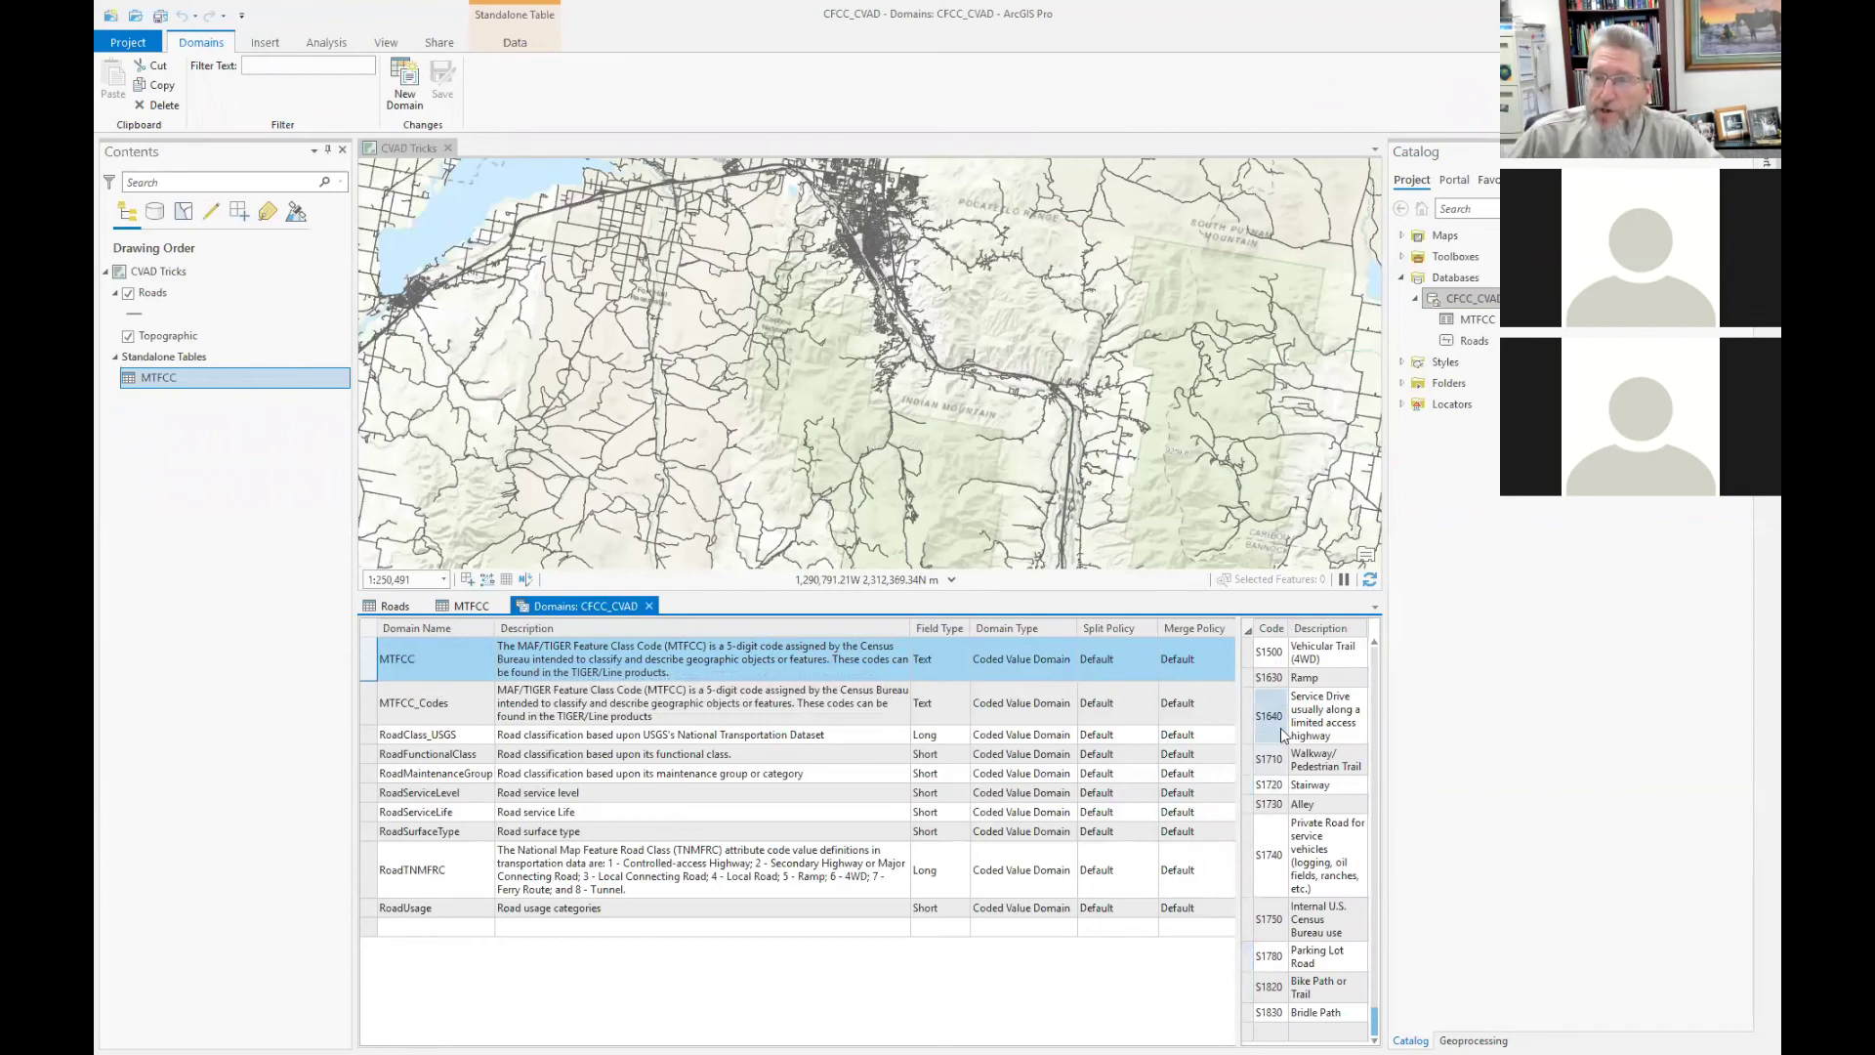
click(649, 606)
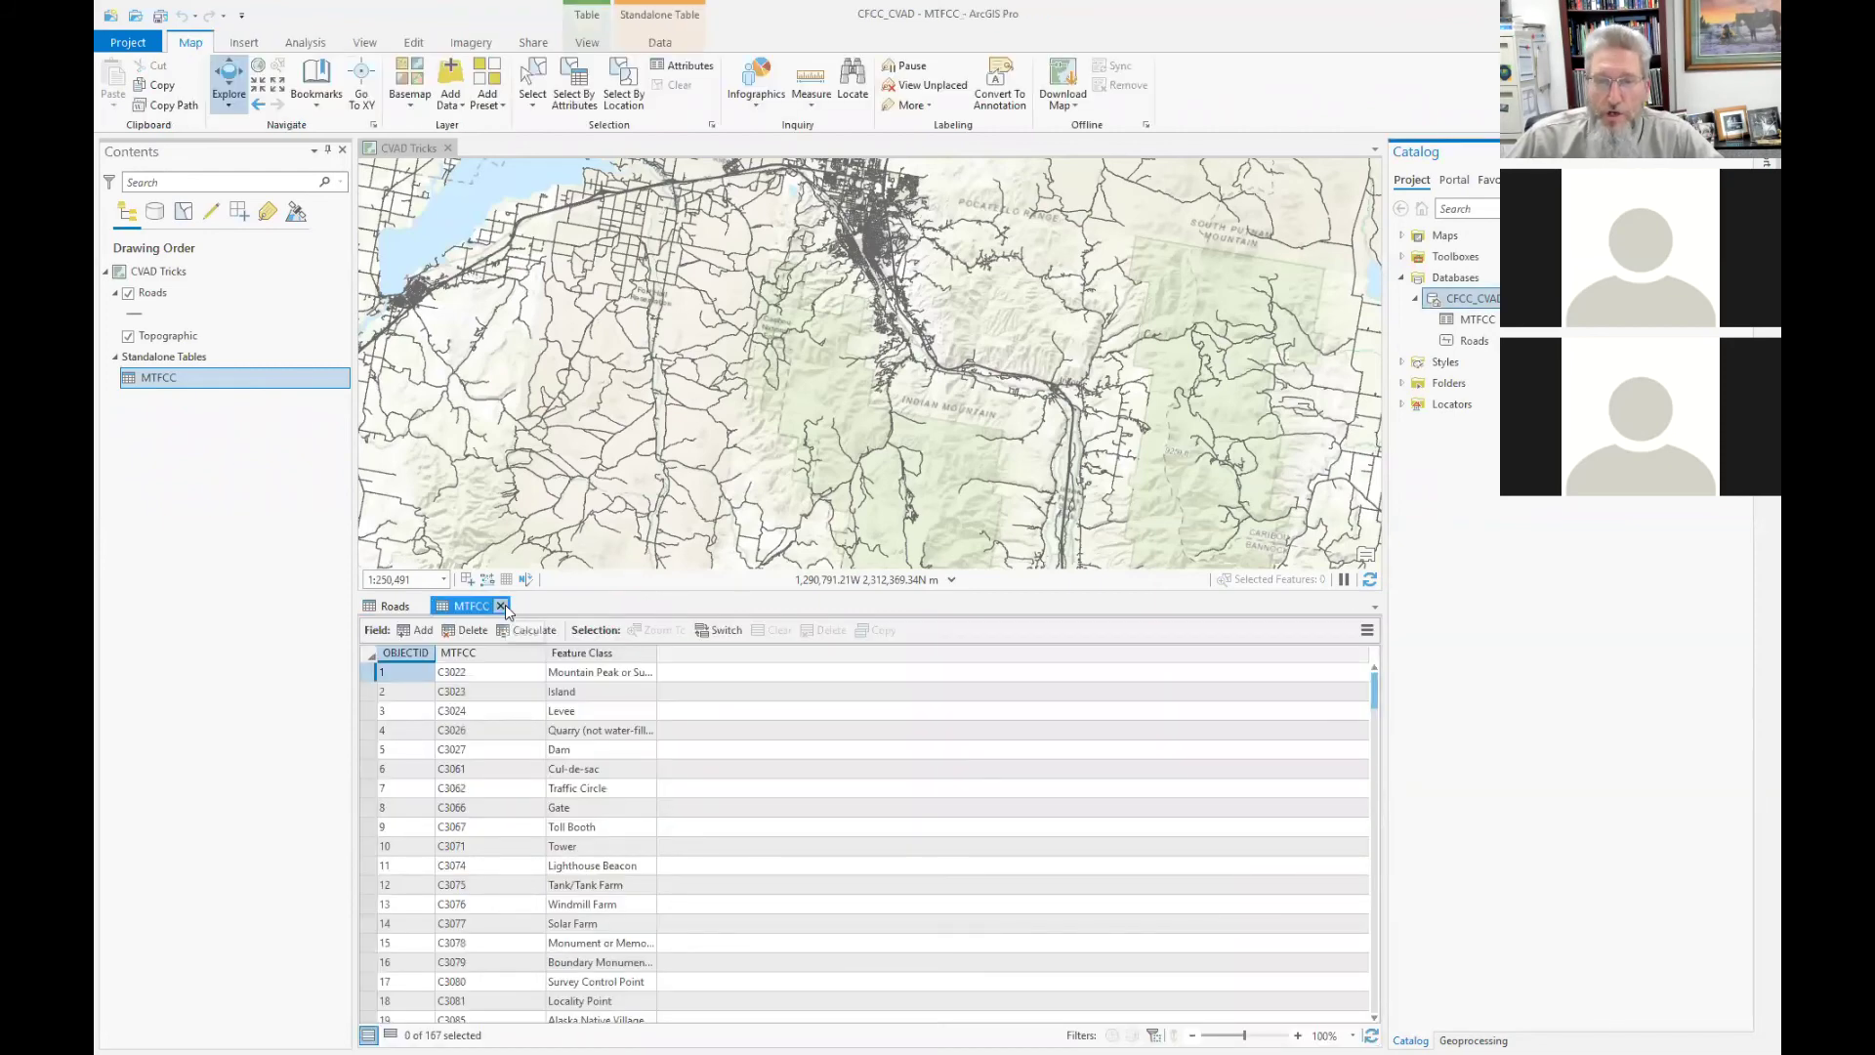
click(504, 605)
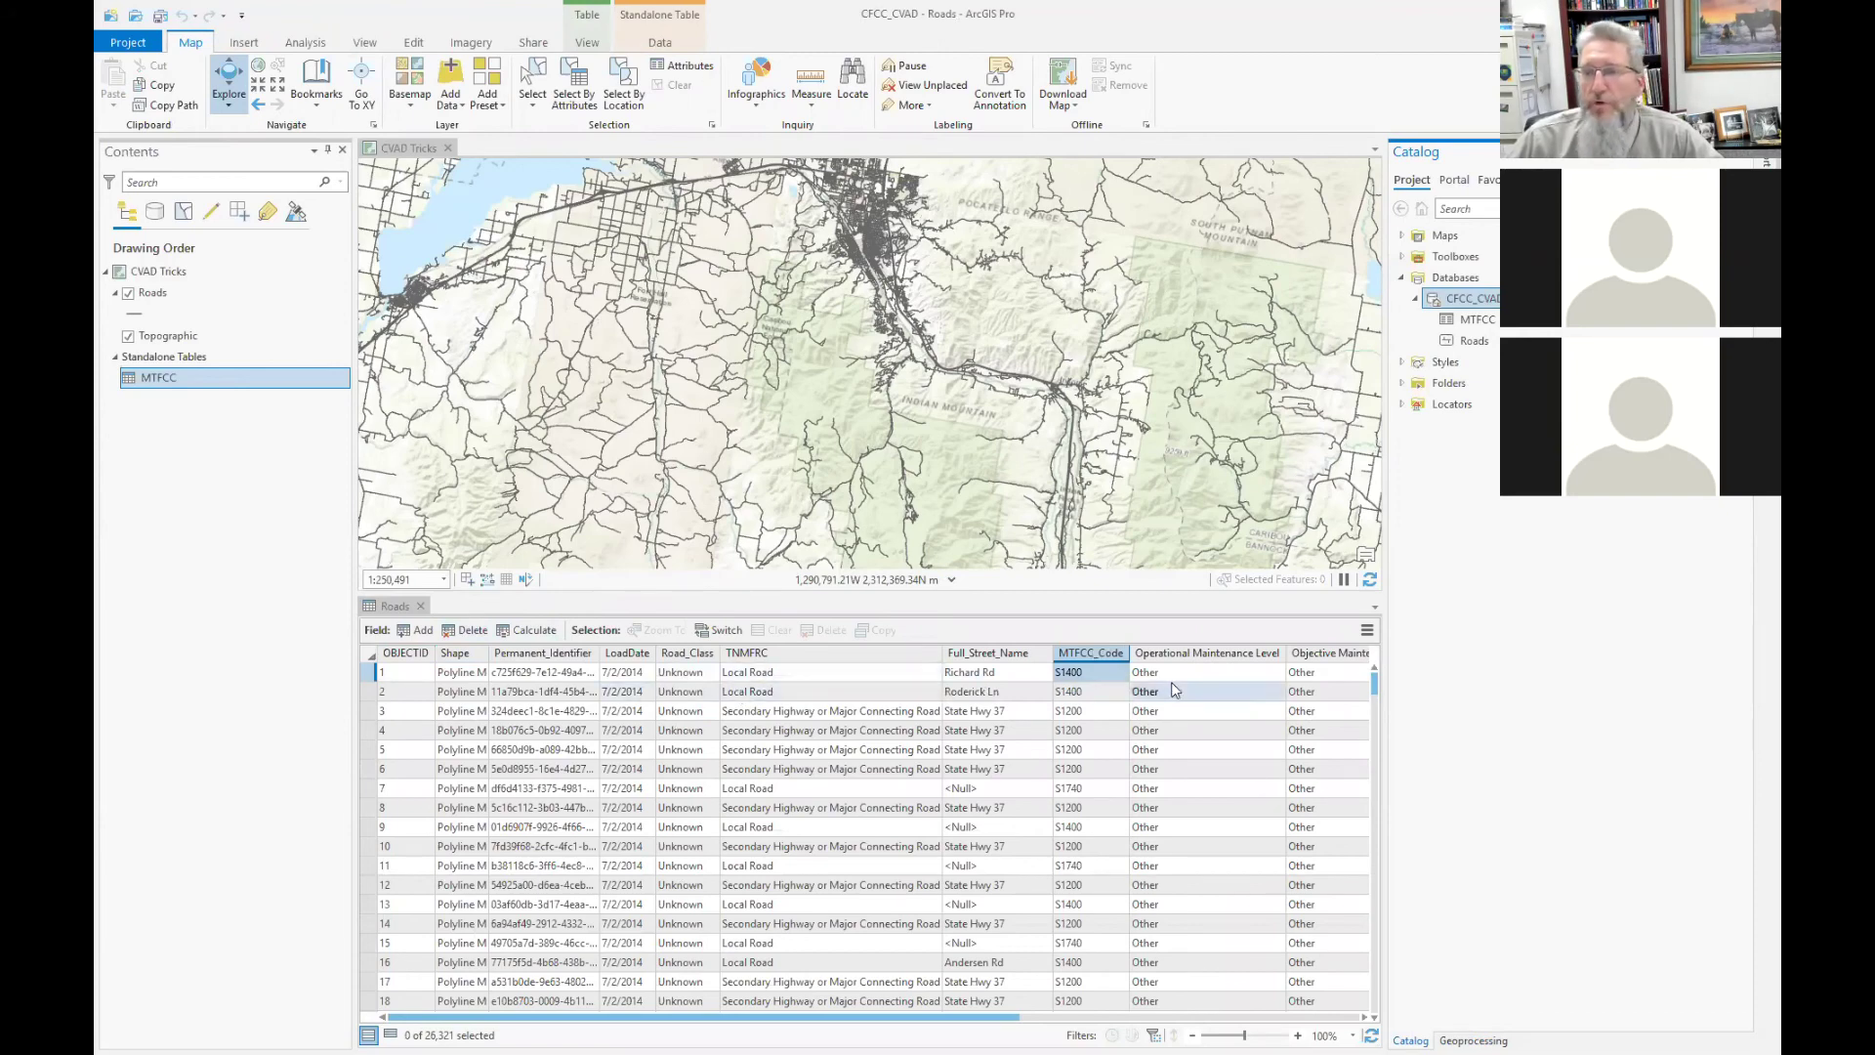
Assign the MTFCC domain to the MTFCC_CODE field in the Roads layer's field design, save the change and close the Fields view.
right_click(152, 292)
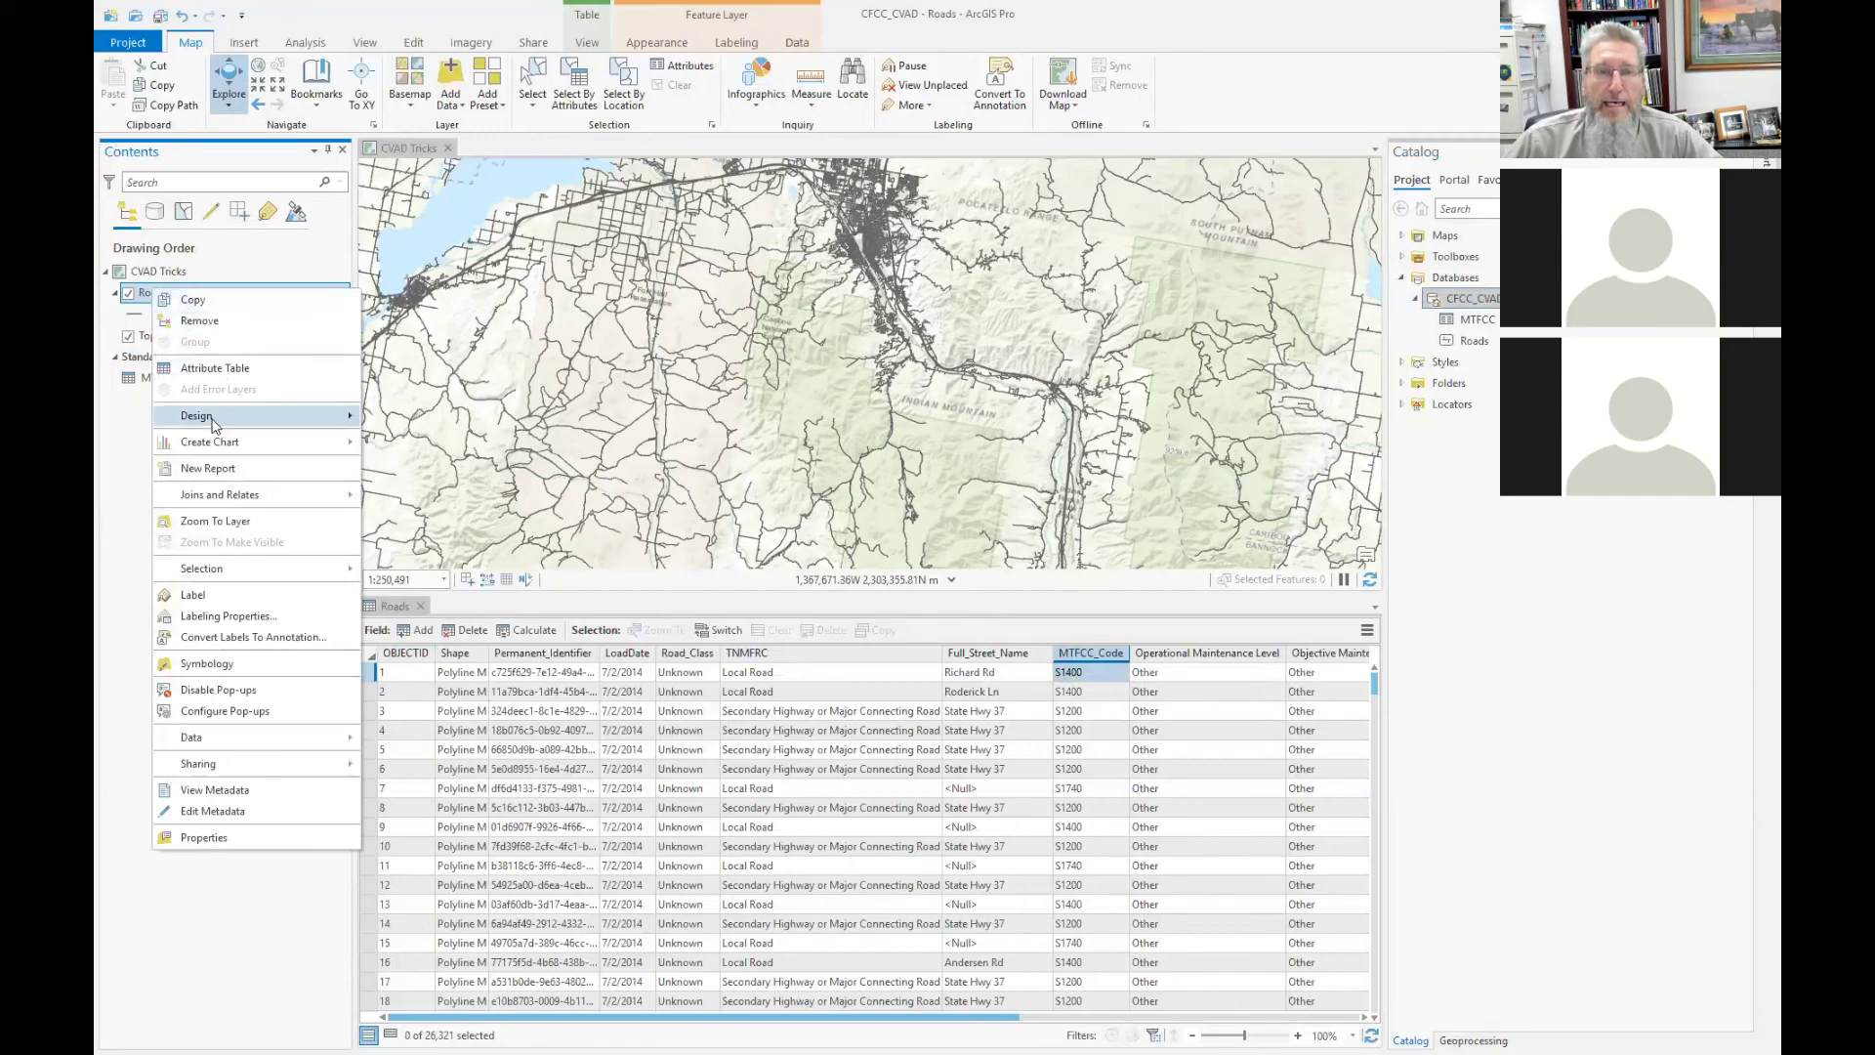
mouse_move(217, 422)
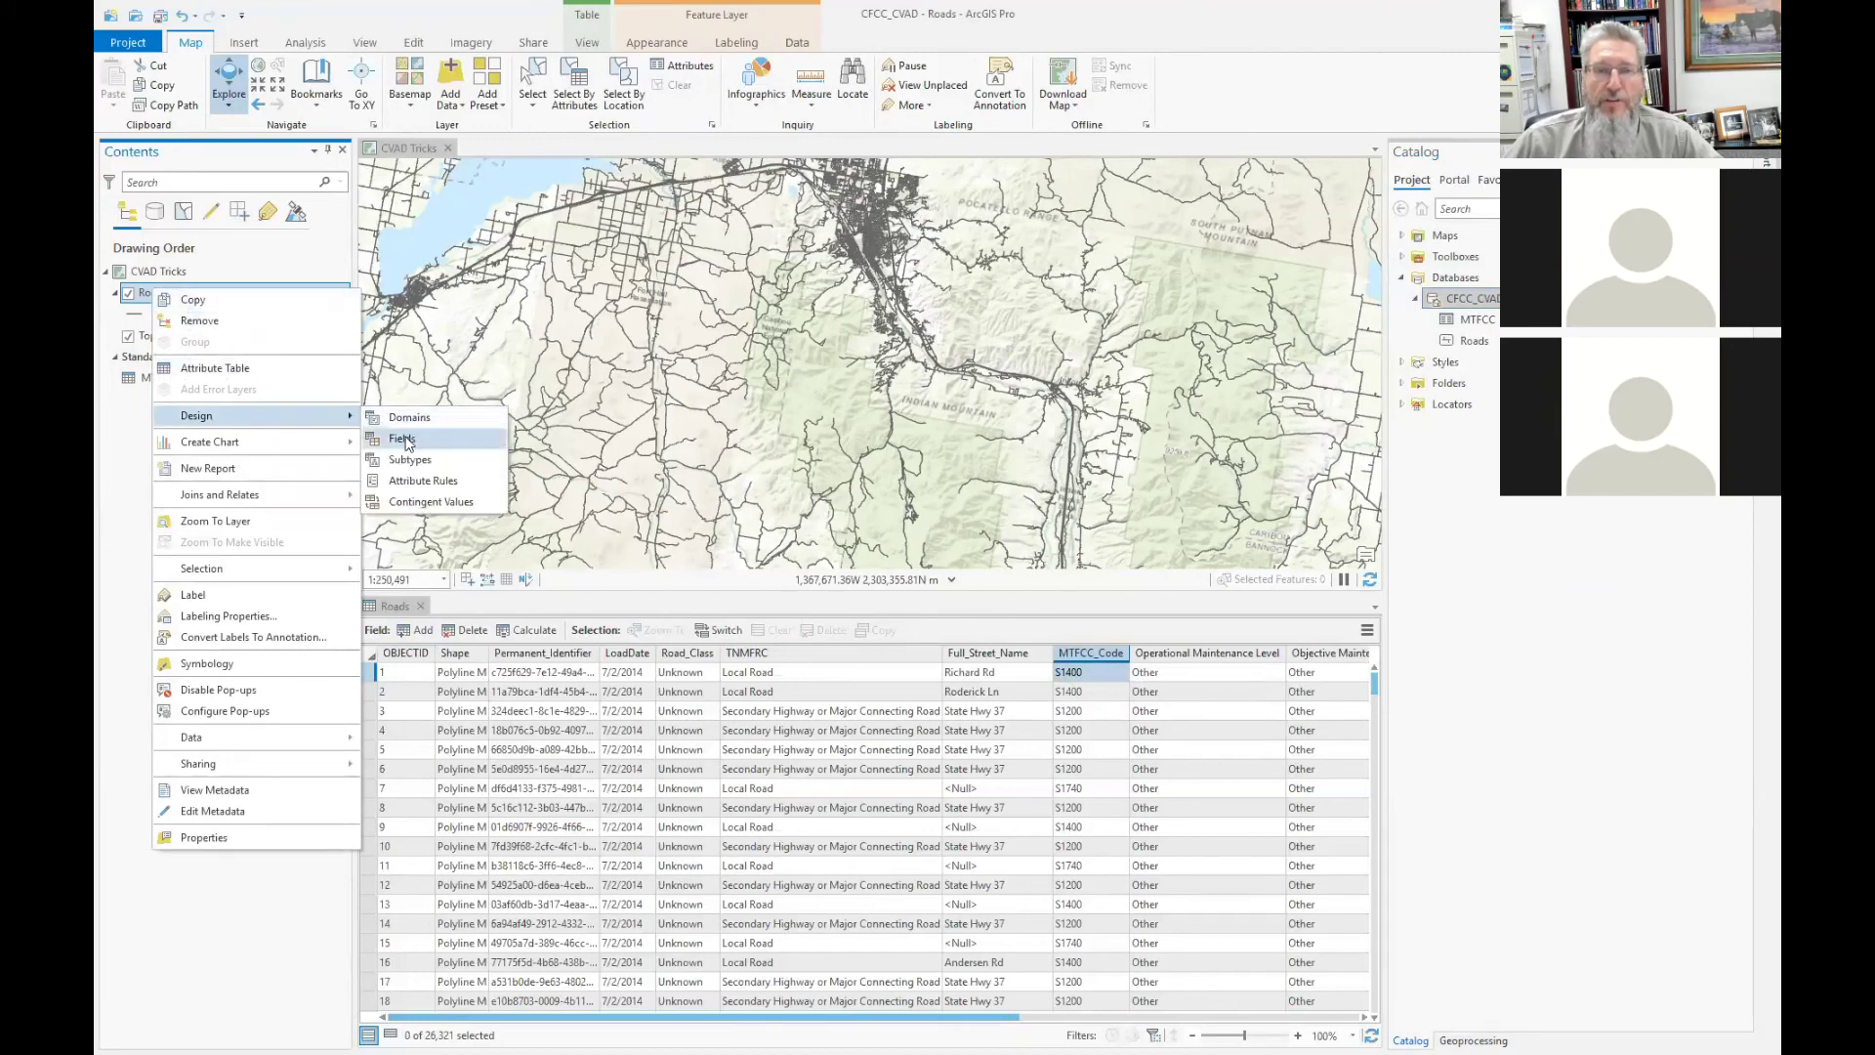
click(403, 441)
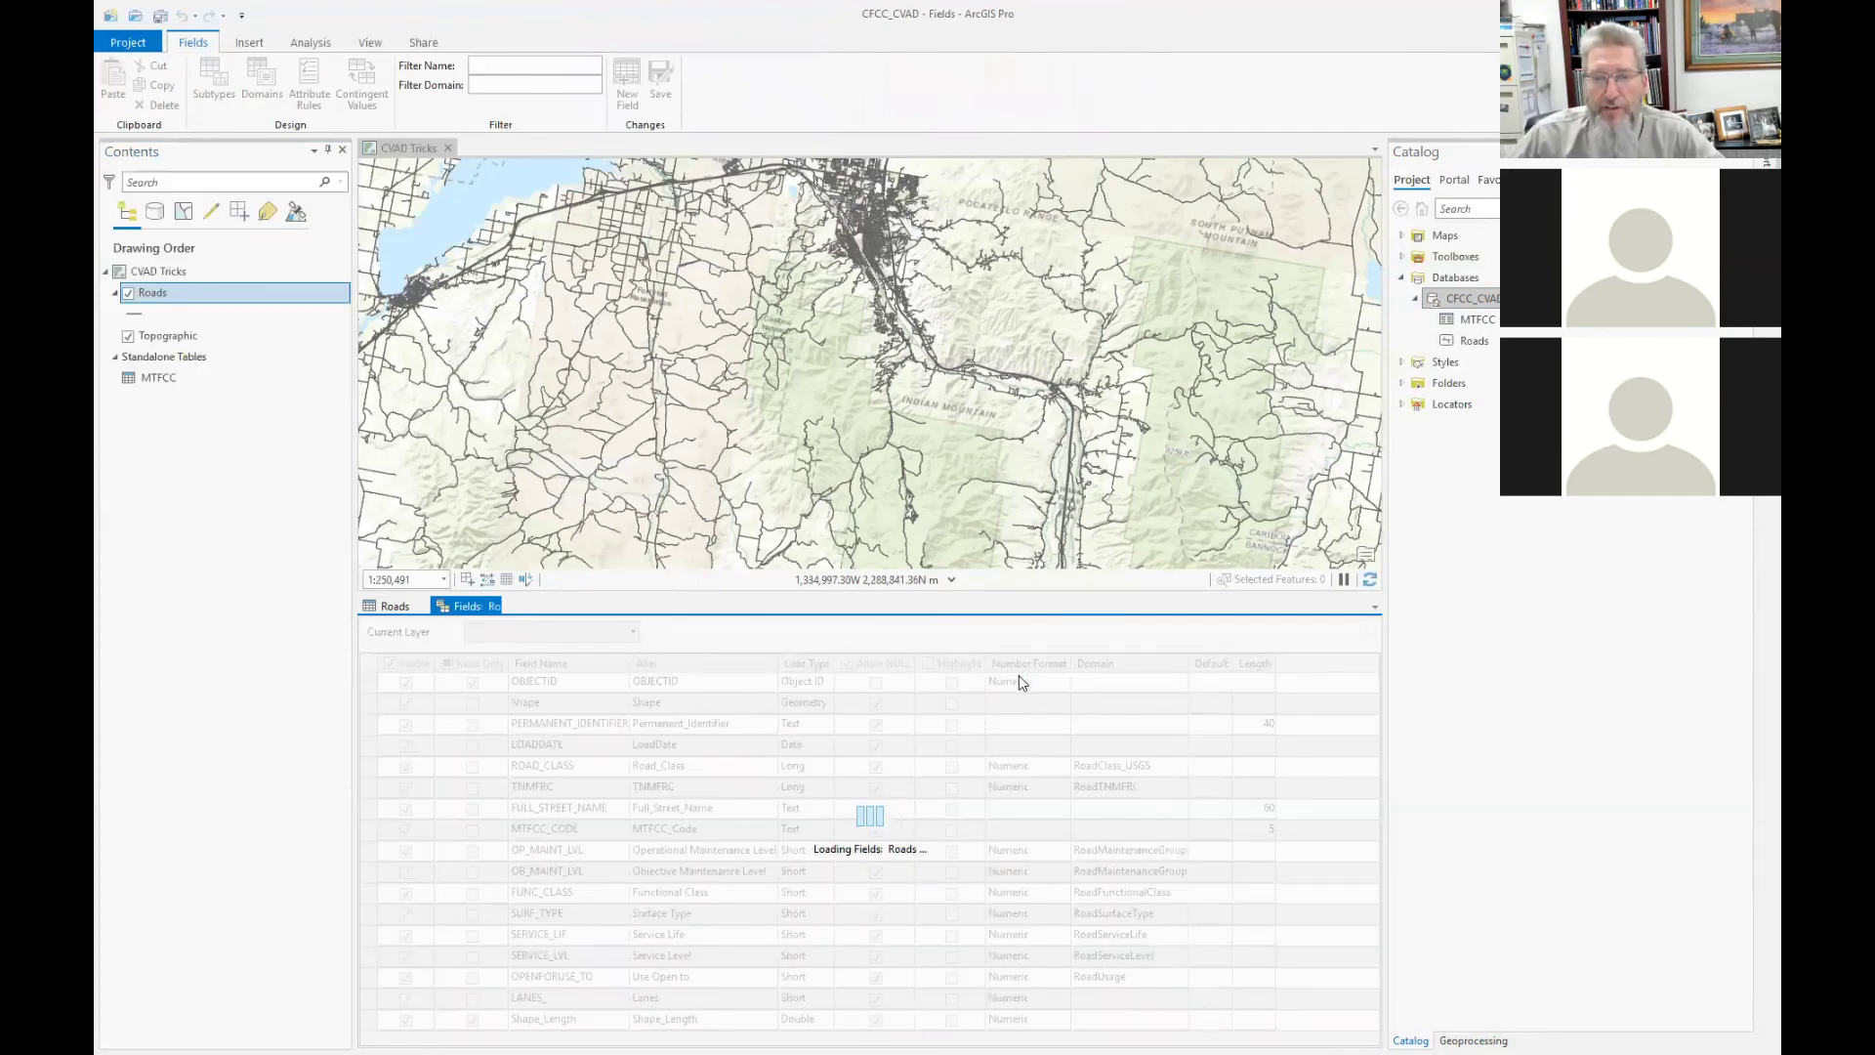
click(366, 830)
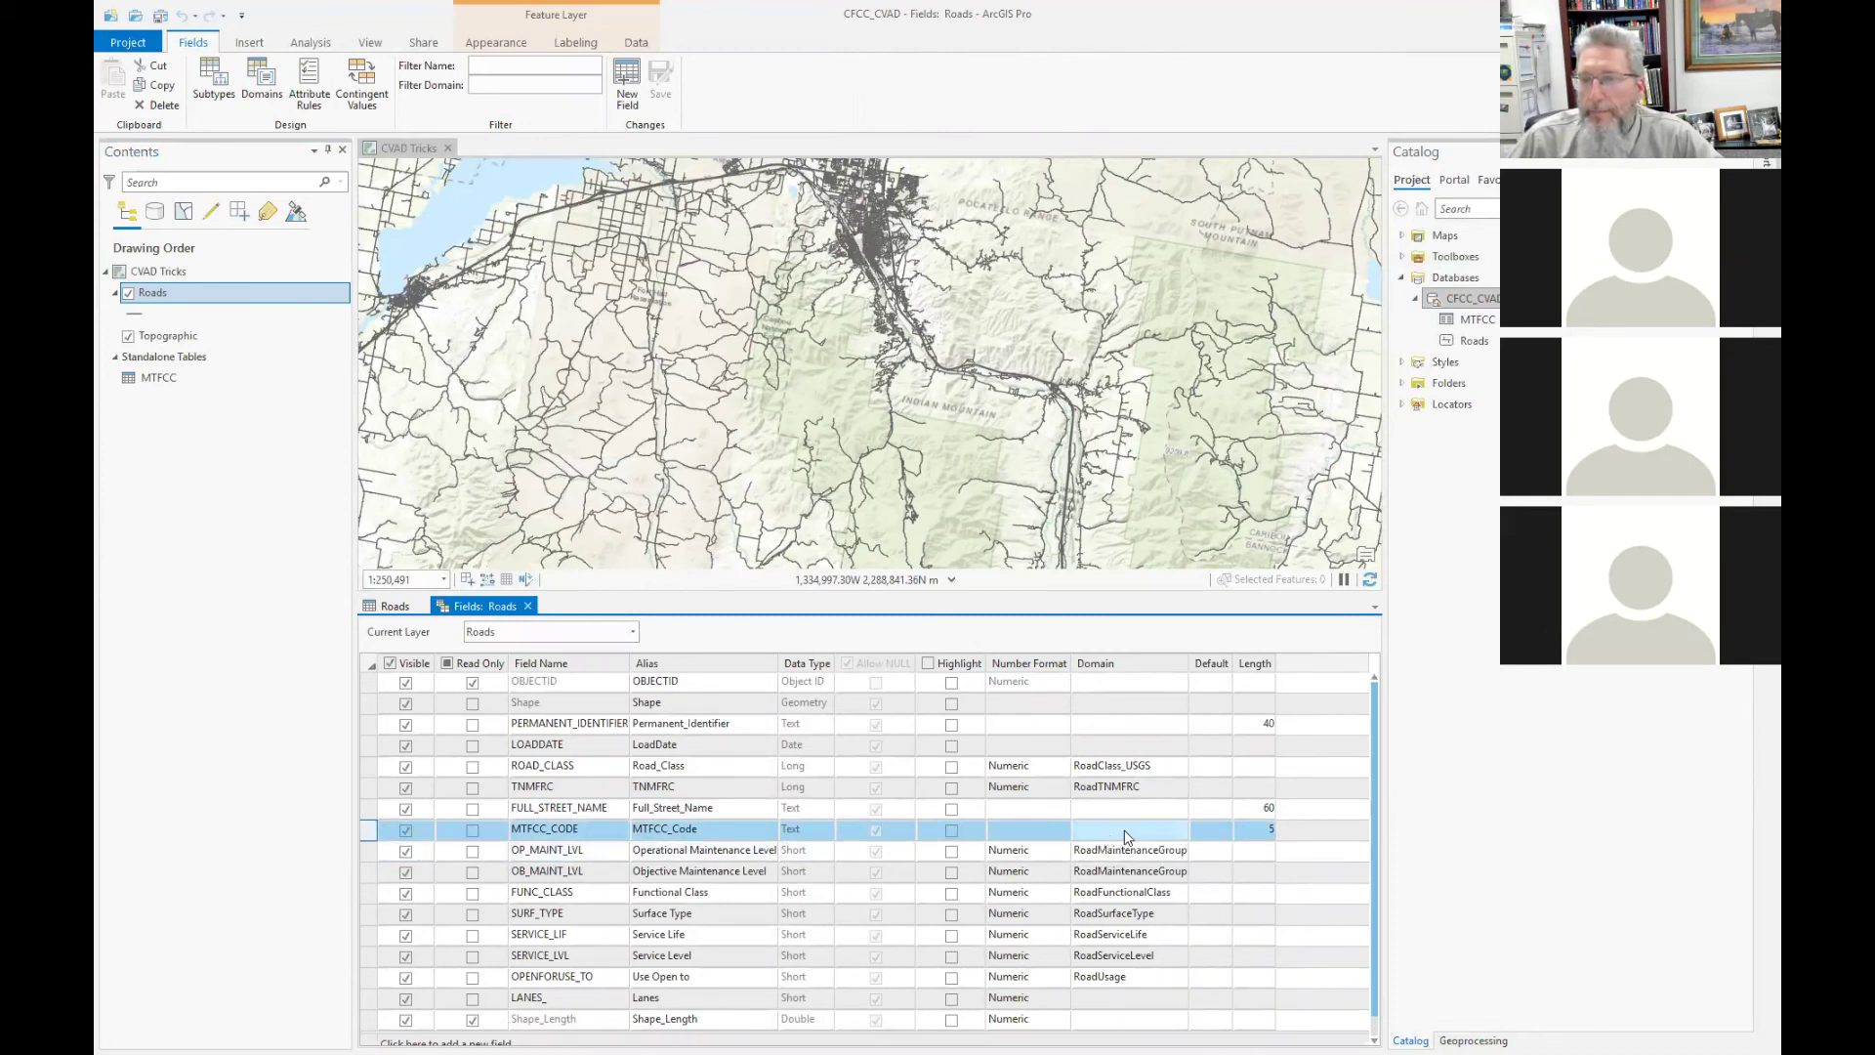
click(1166, 830)
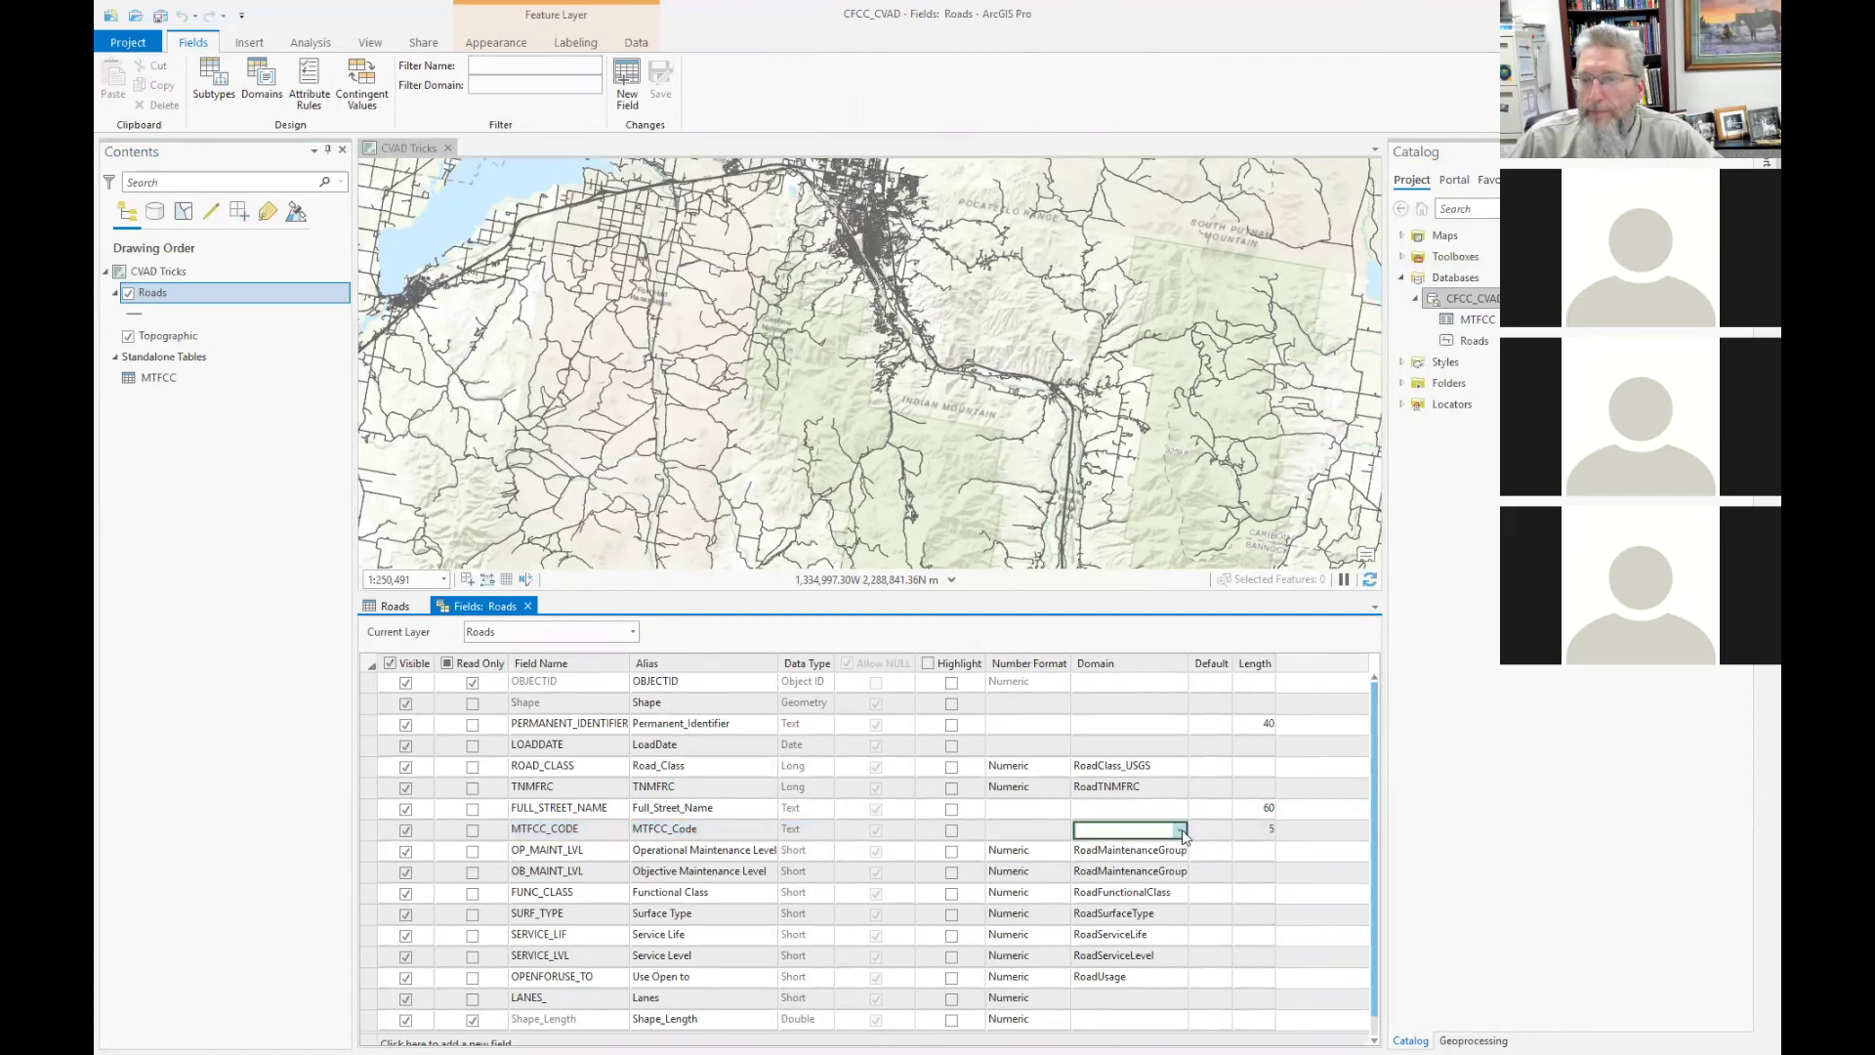
click(1181, 830)
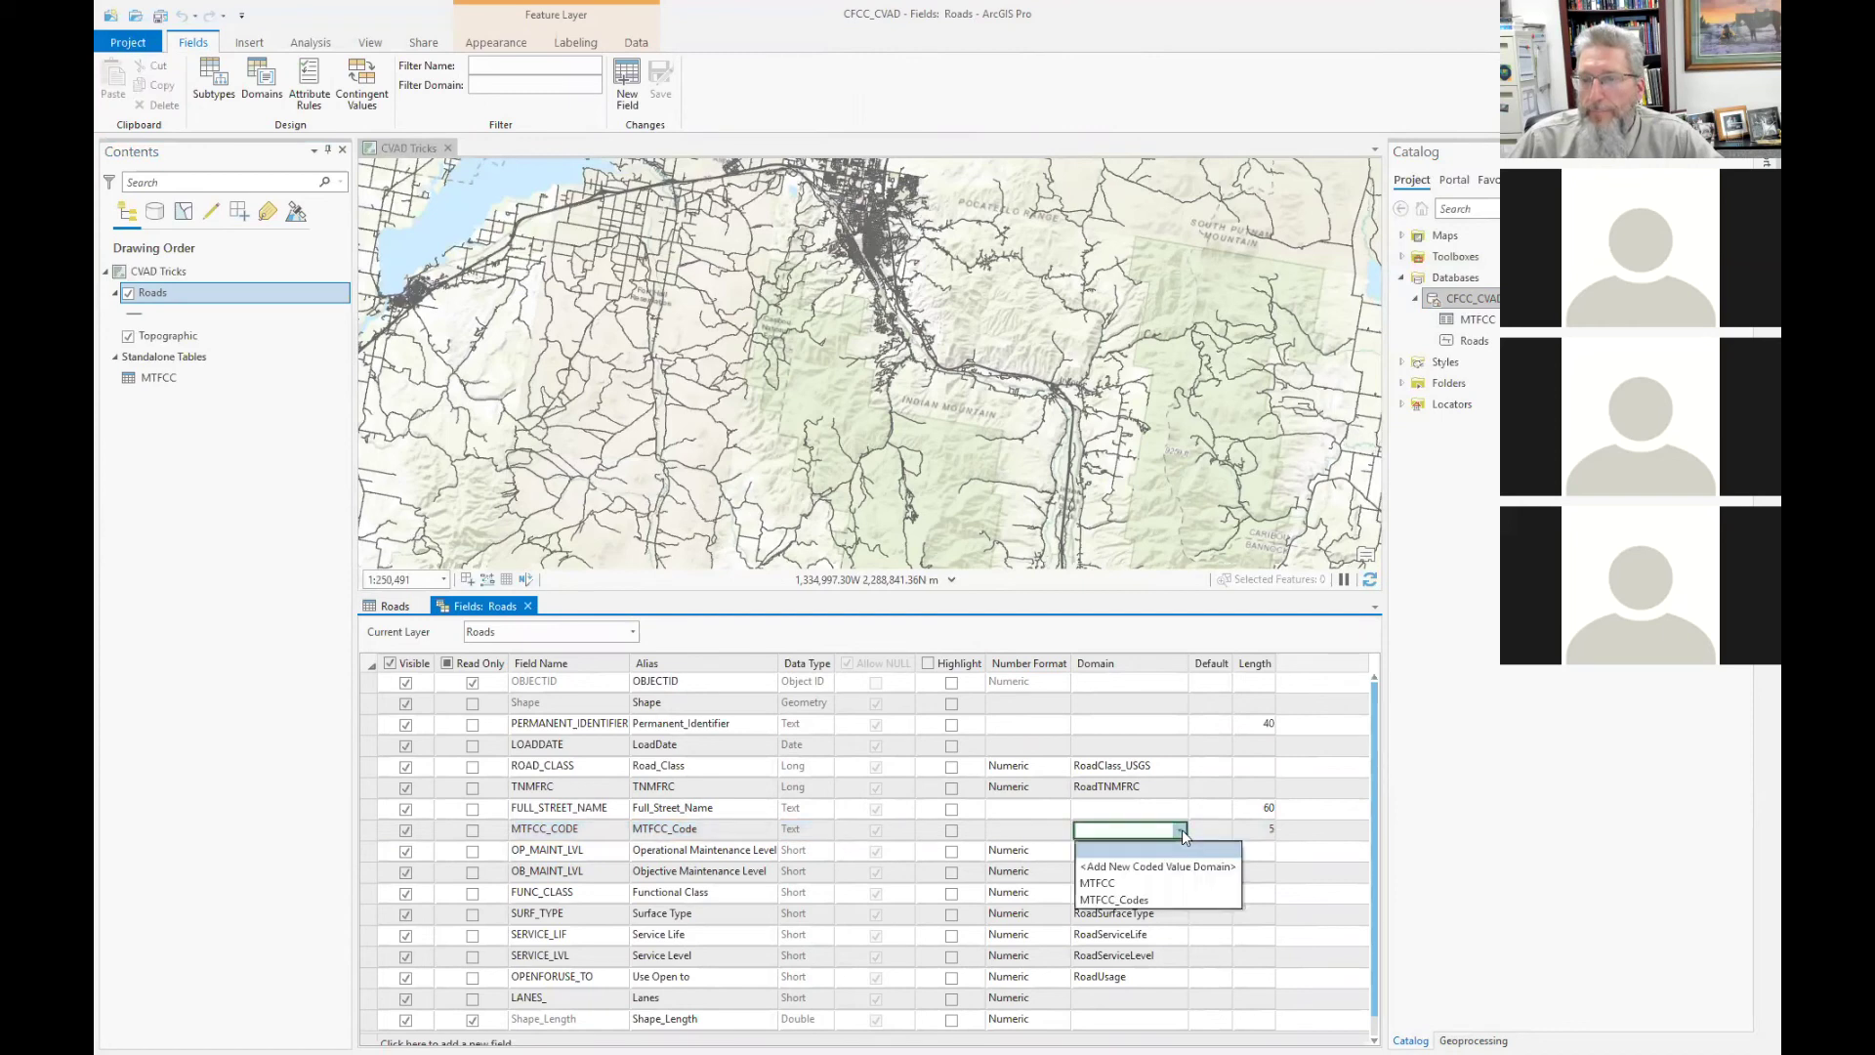
click(1114, 885)
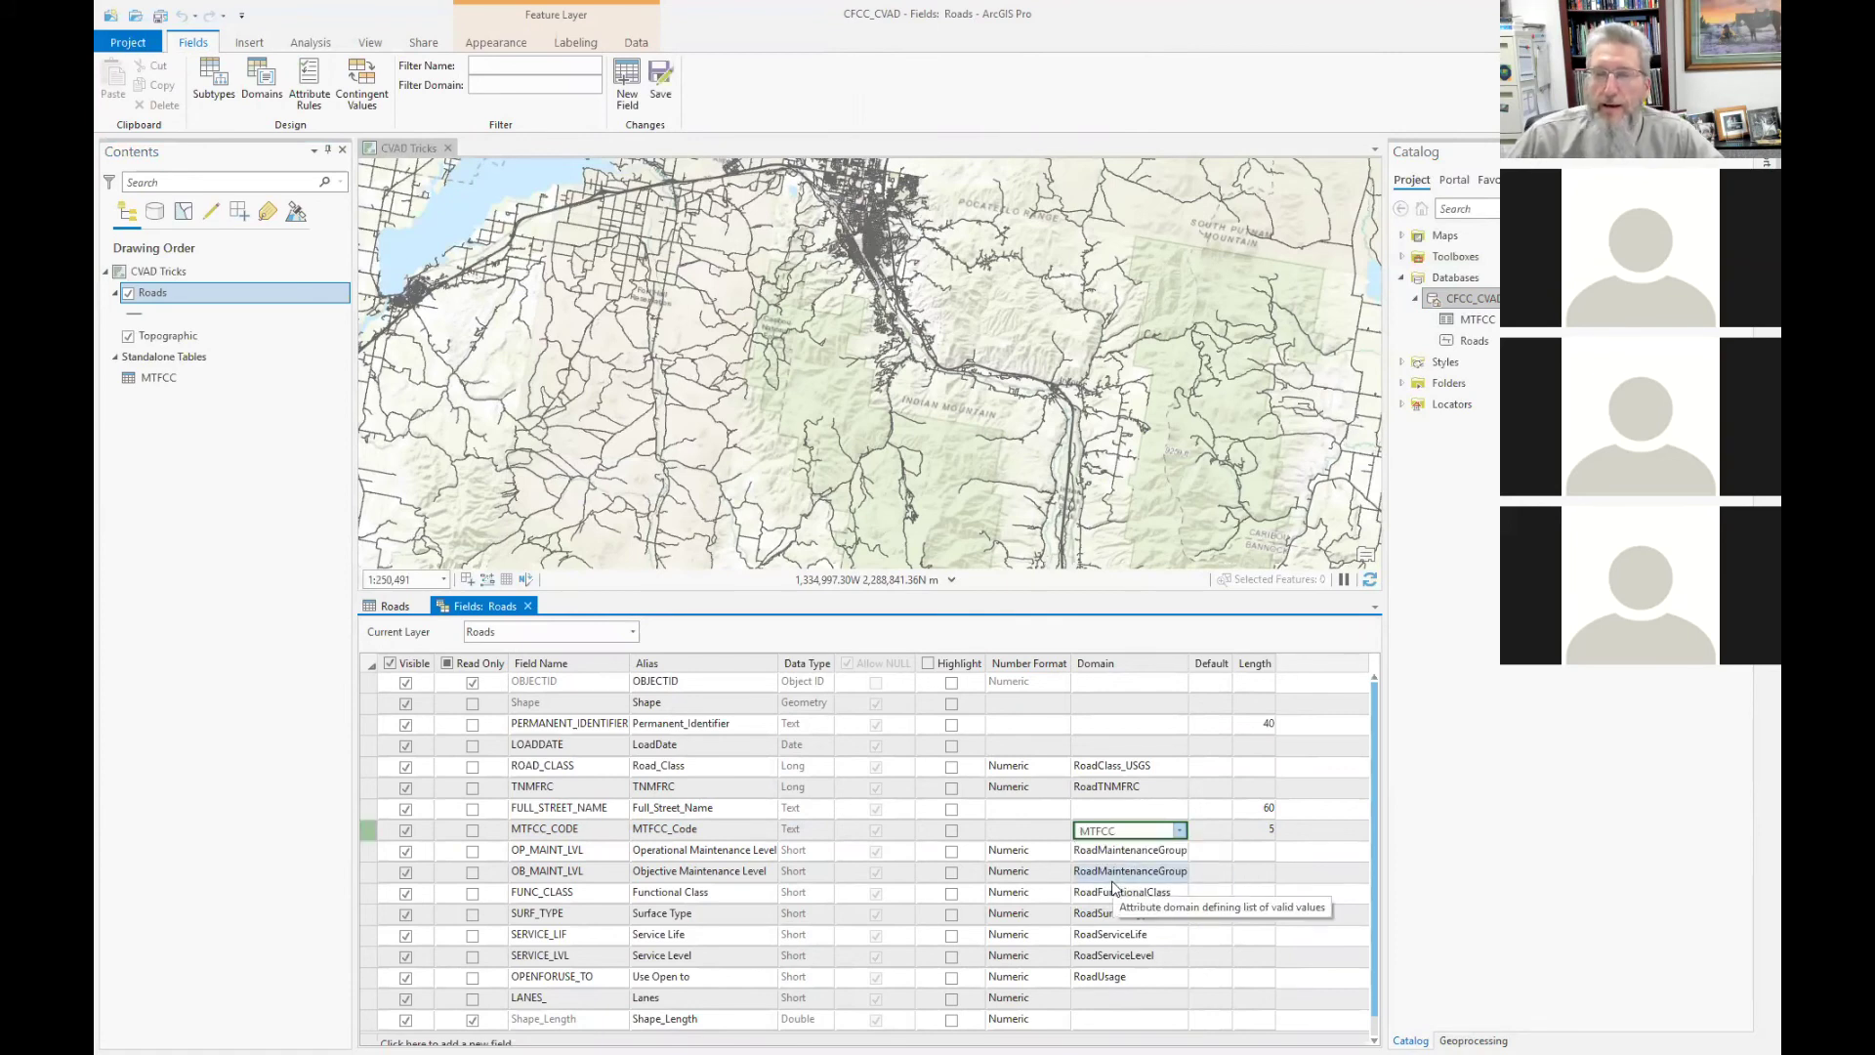
click(1113, 880)
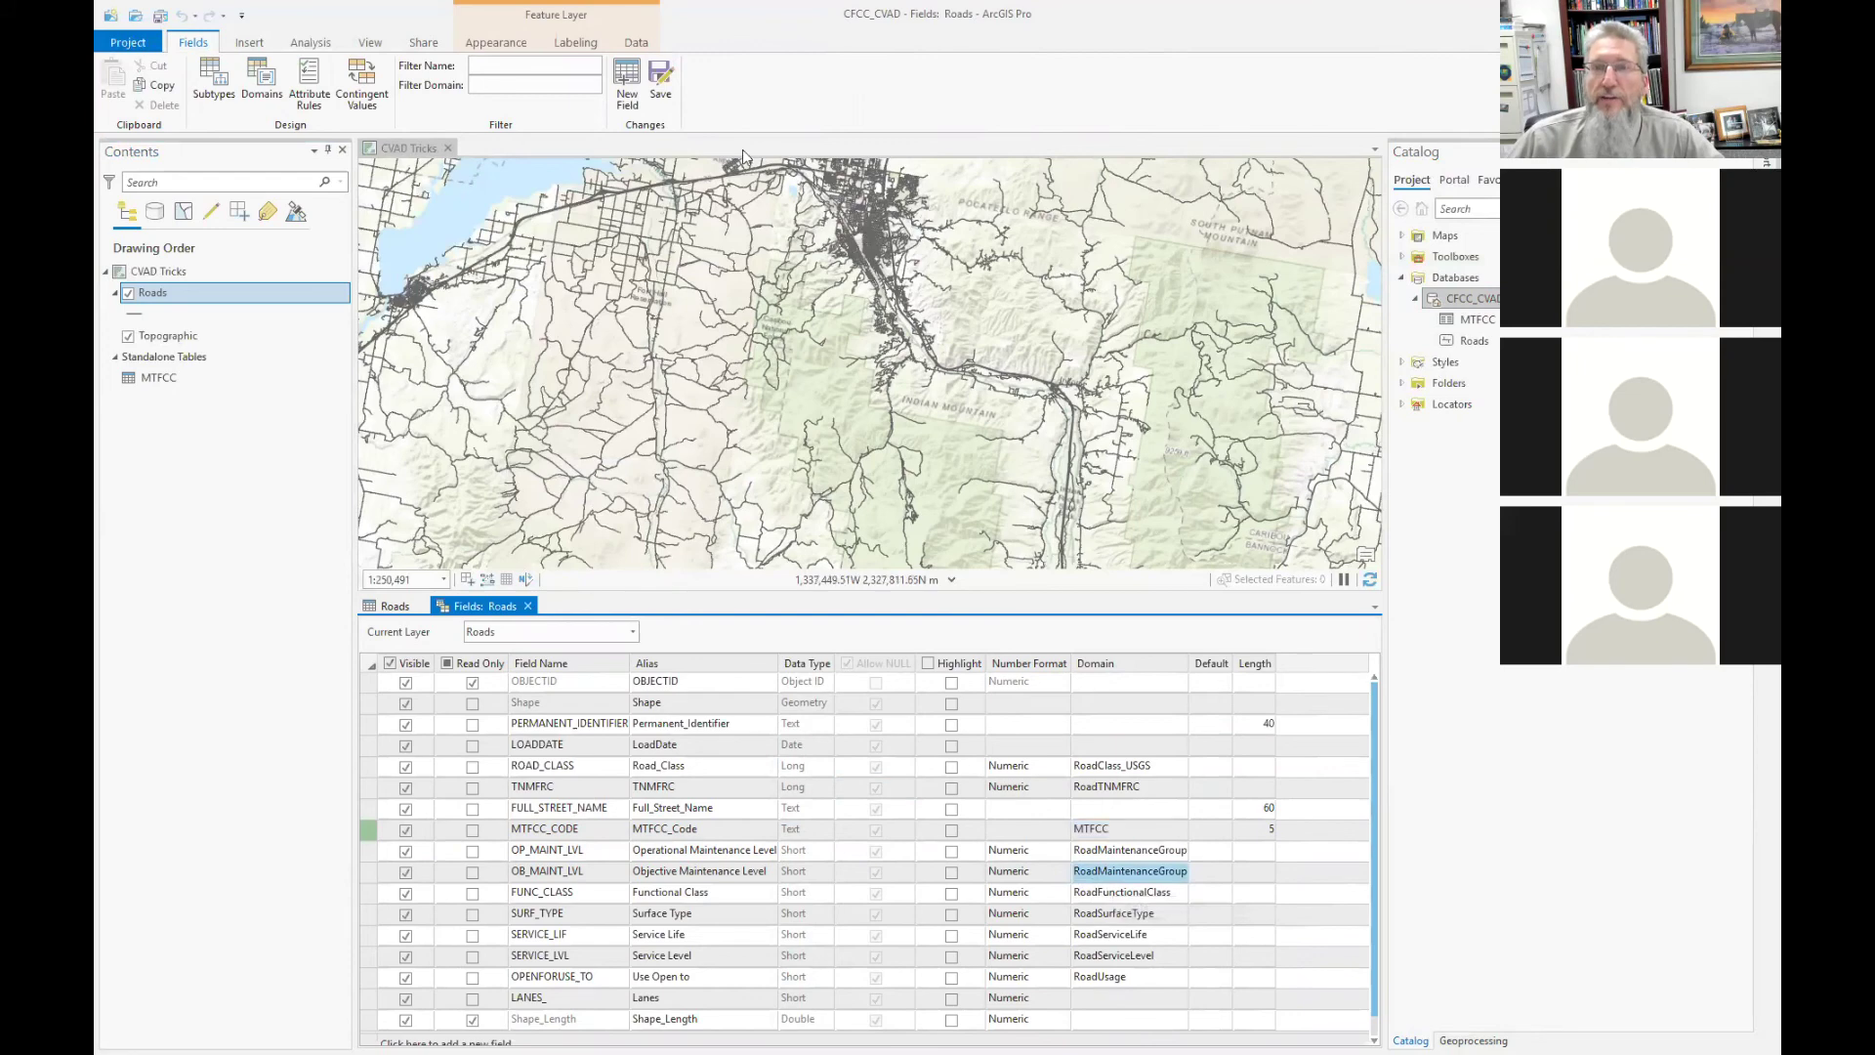
click(663, 78)
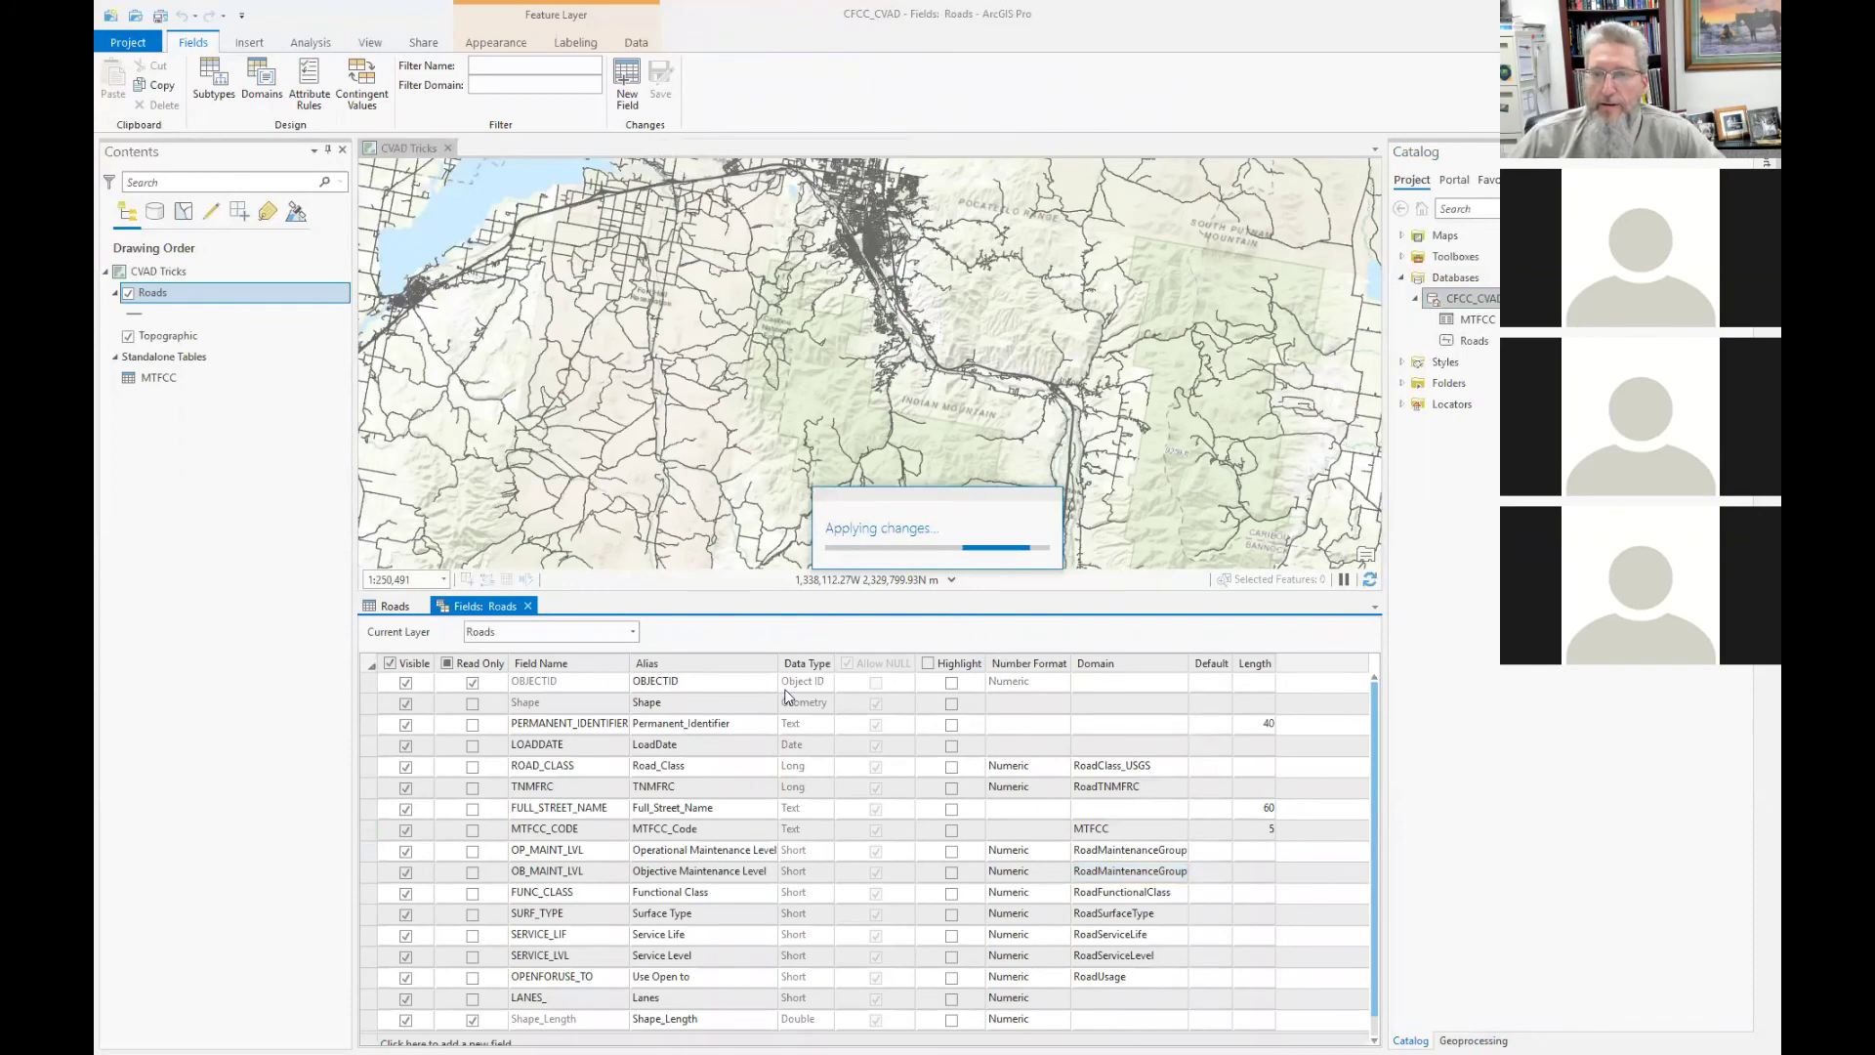
click(528, 606)
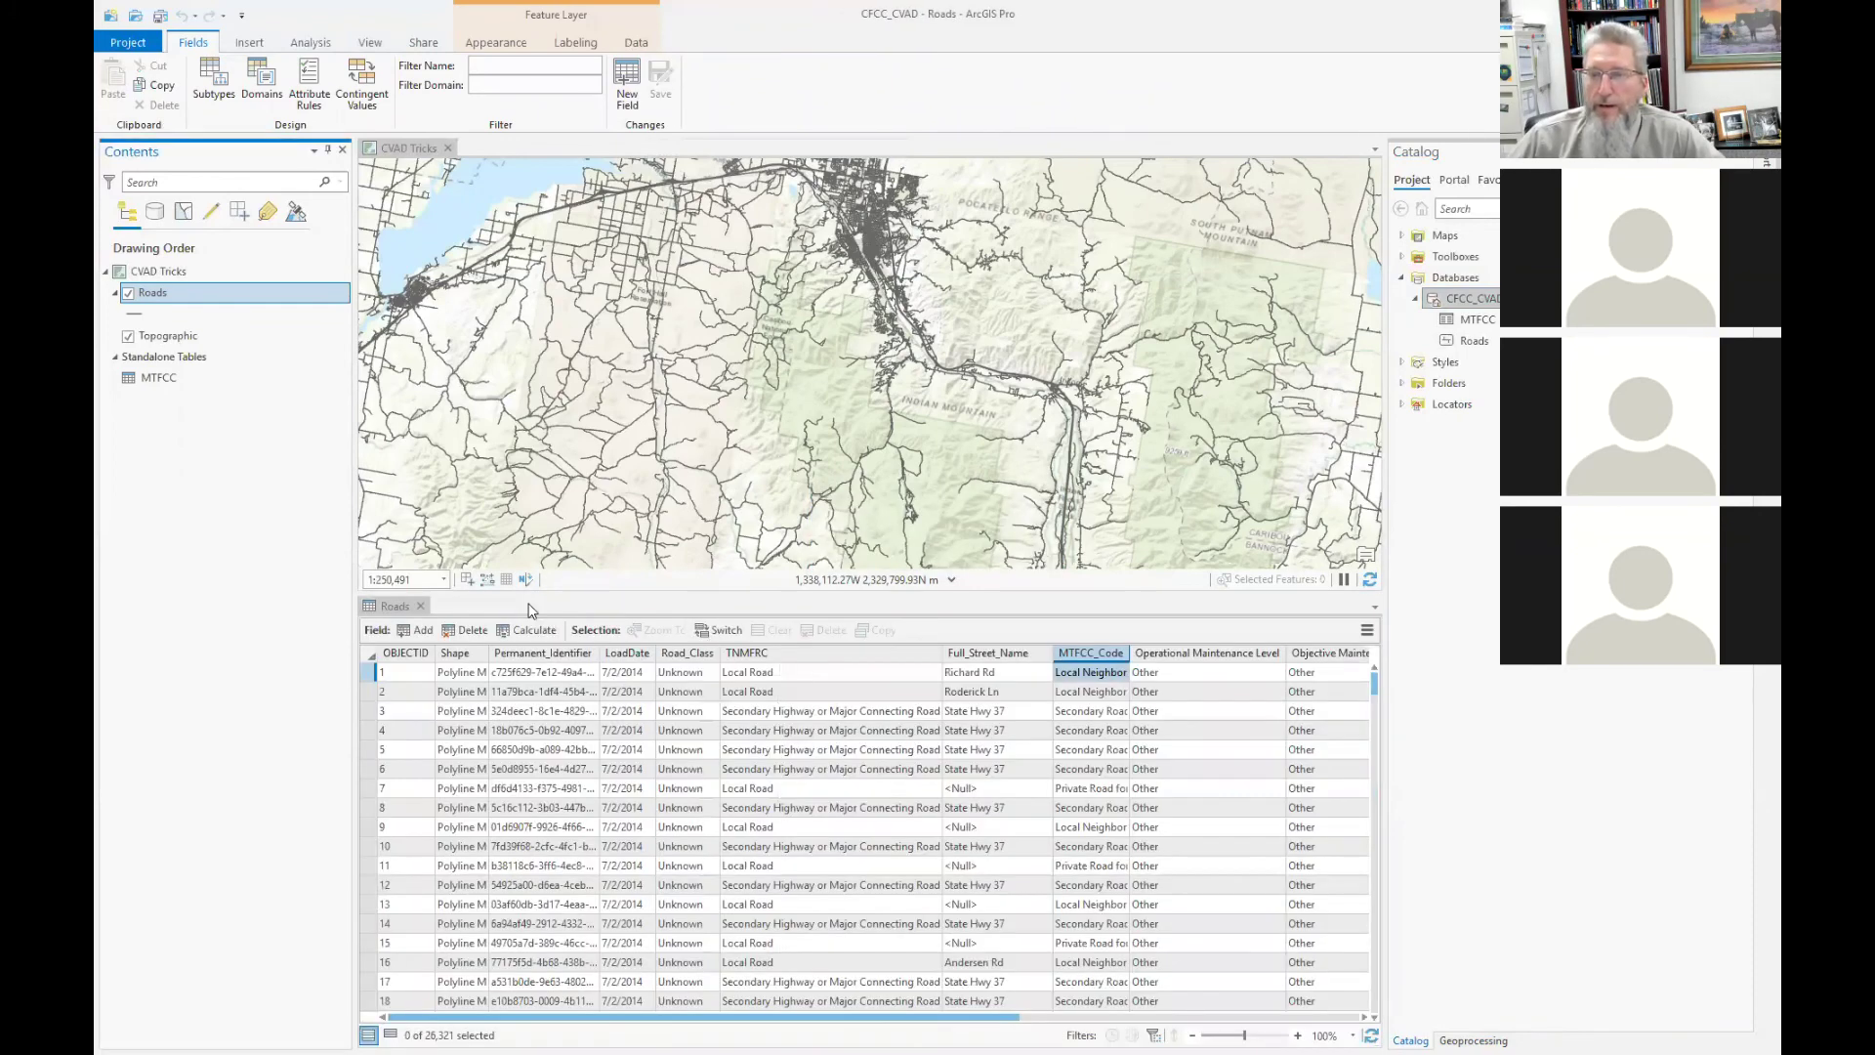
Widen the MTFCC_Code column in the Roads attribute table to fit its descriptions and check the field's properties.
drag(1130, 652, 1269, 652)
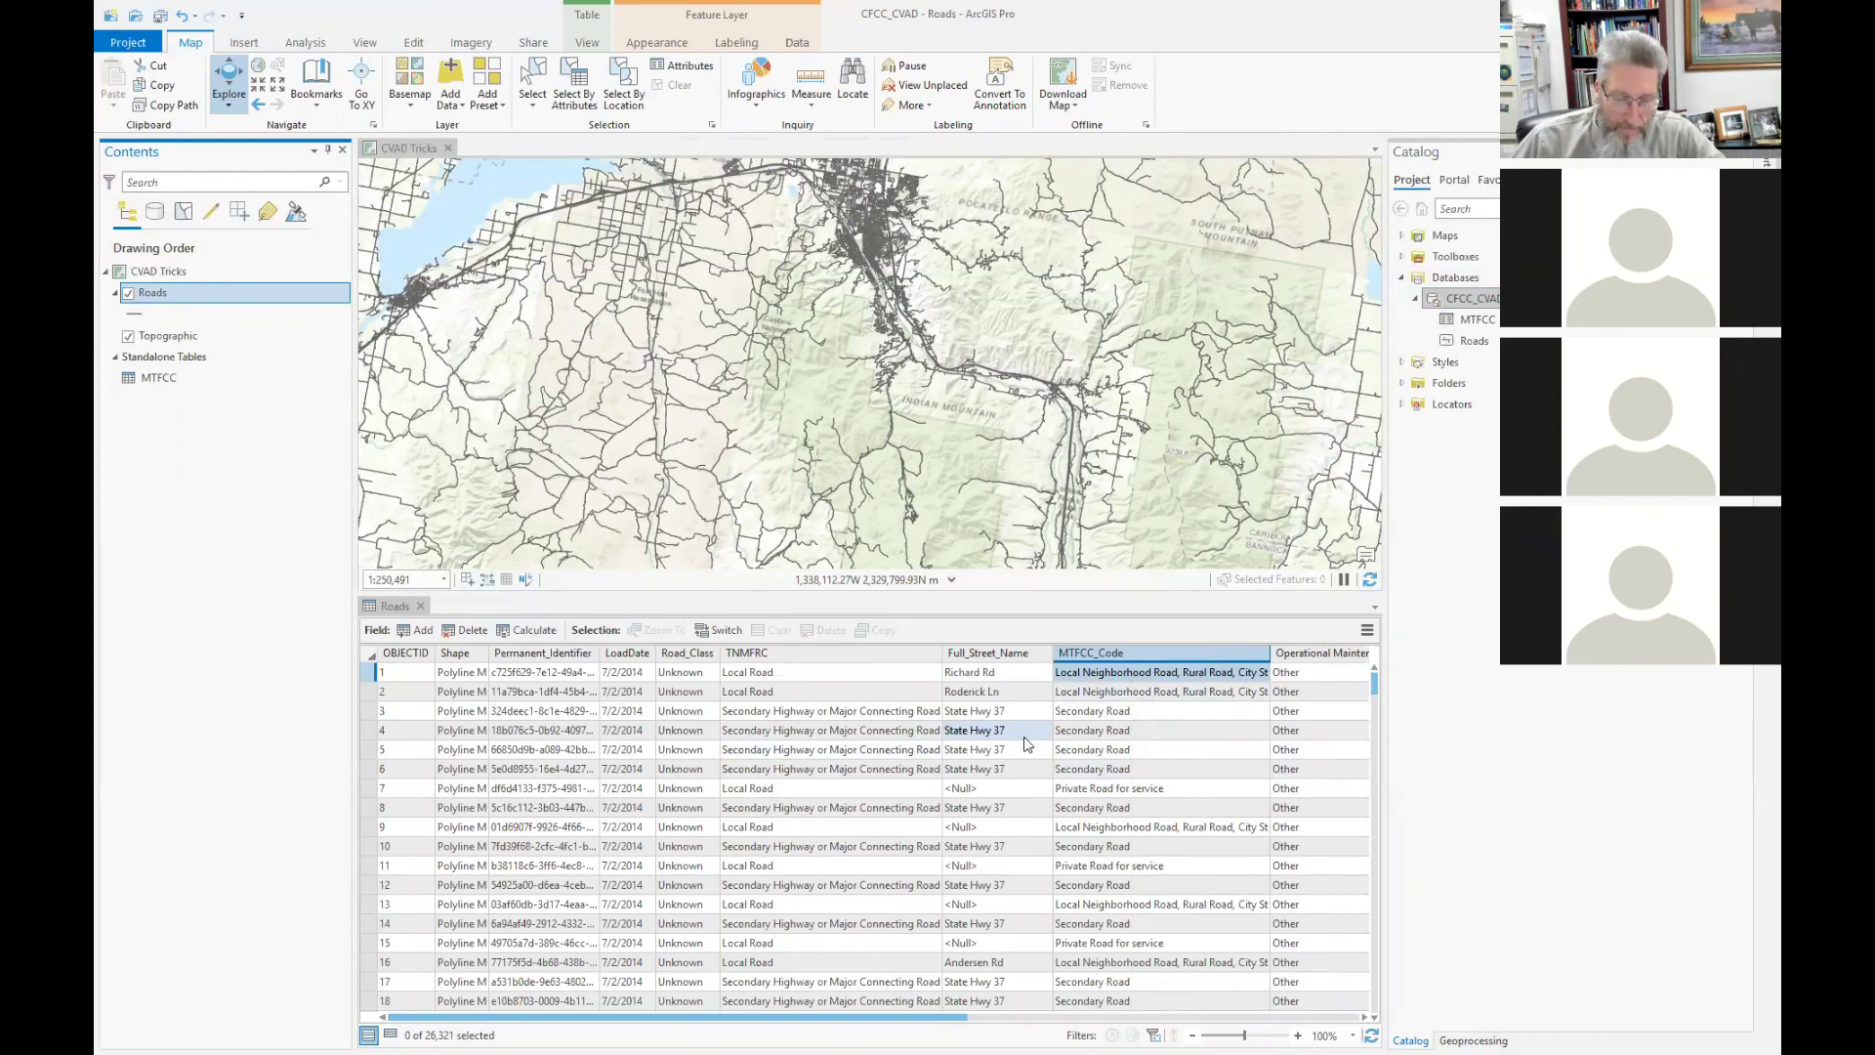
mouse_move(1093, 656)
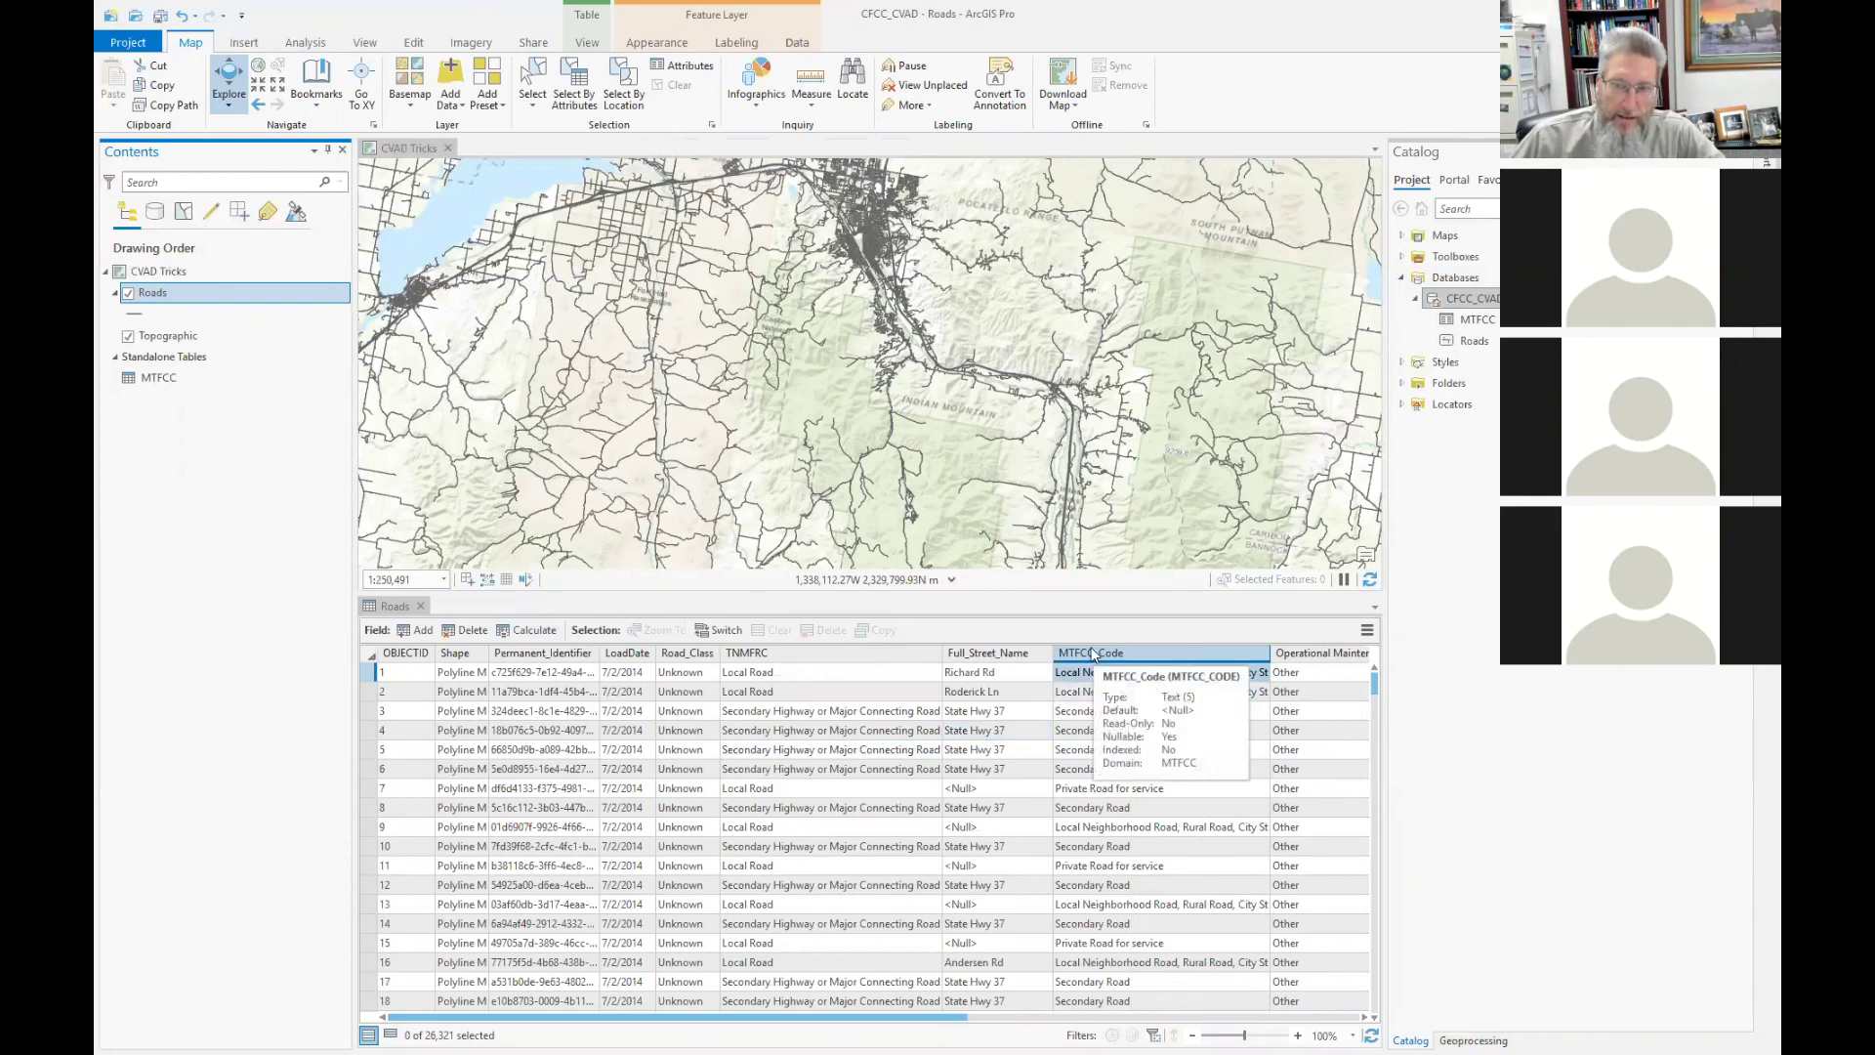